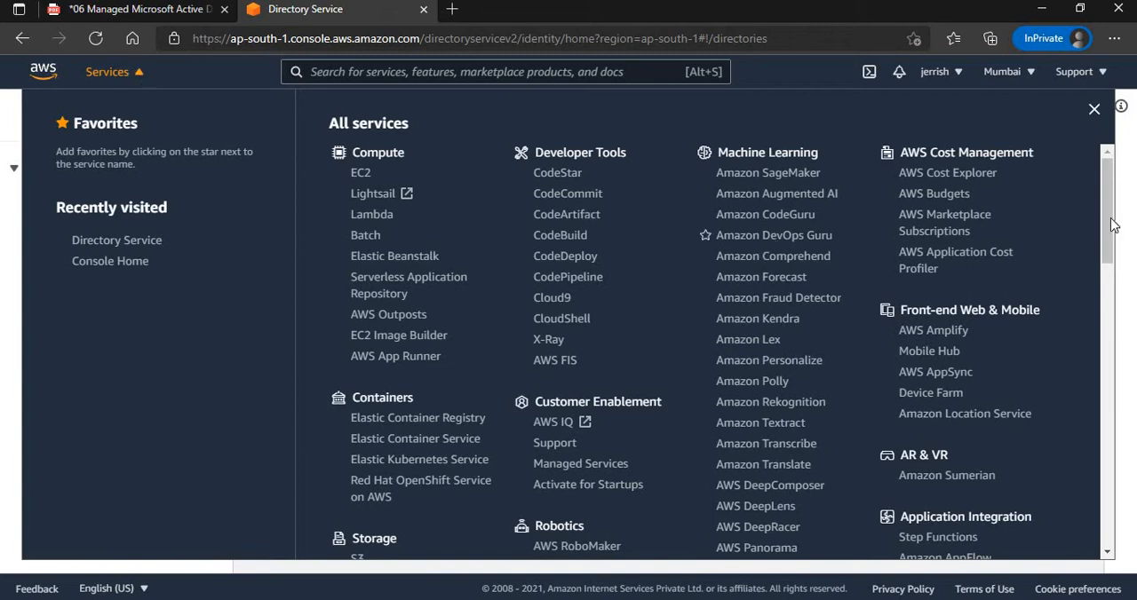
Locate Directory Service among all AWS services and review the architecture diagram and task slides in the Managed Microsoft Active Directory PDF.
drag(1113, 225, 1098, 476)
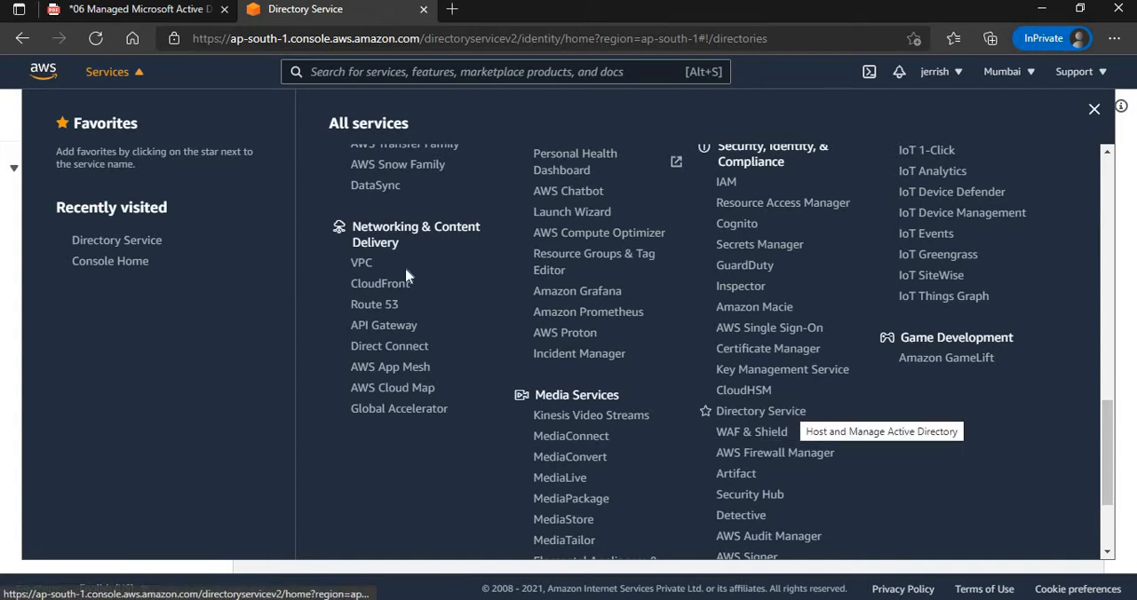
click(13, 210)
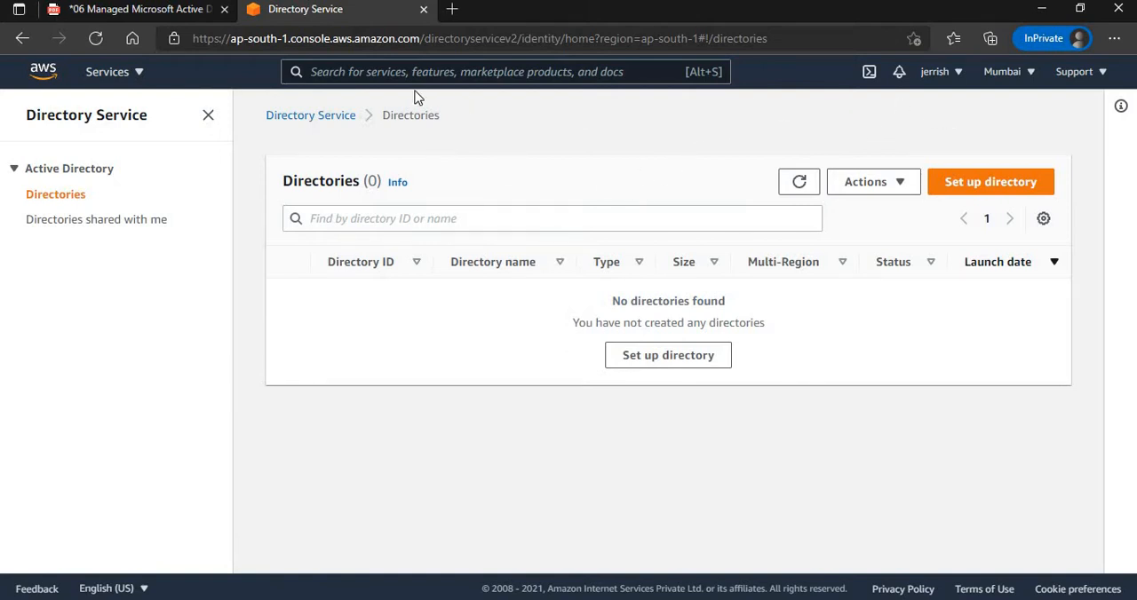
click(156, 11)
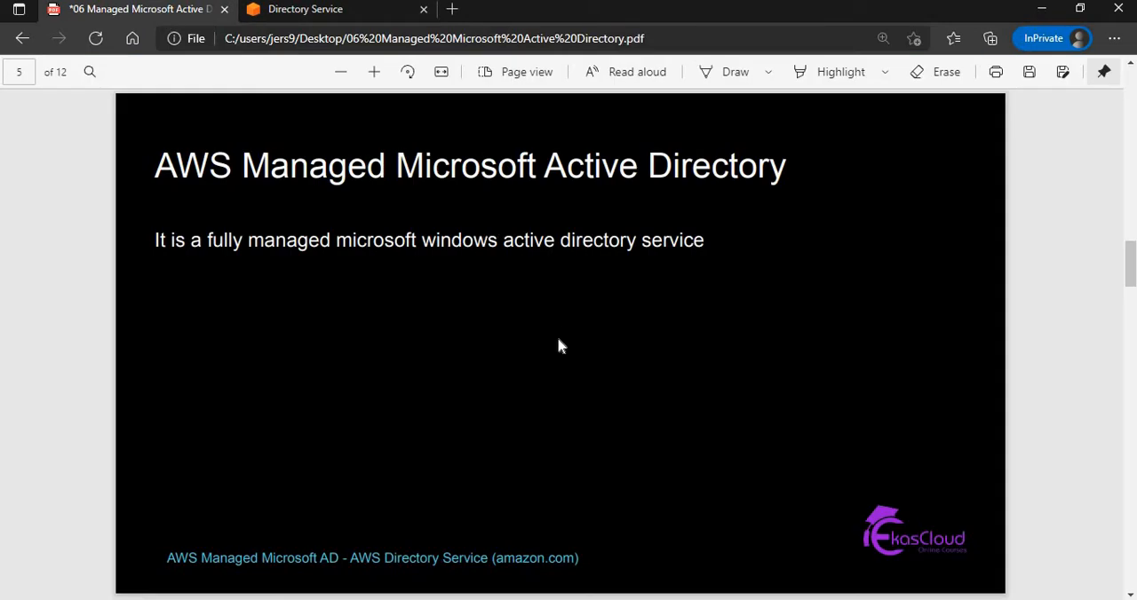
key(Right)
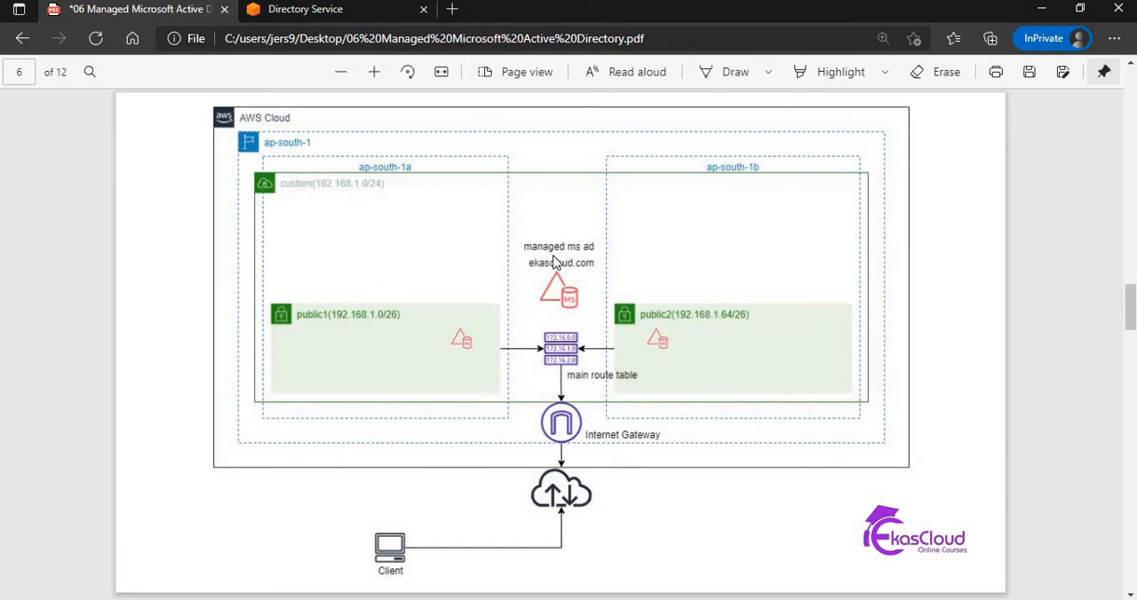
scroll(552, 262, down, 3)
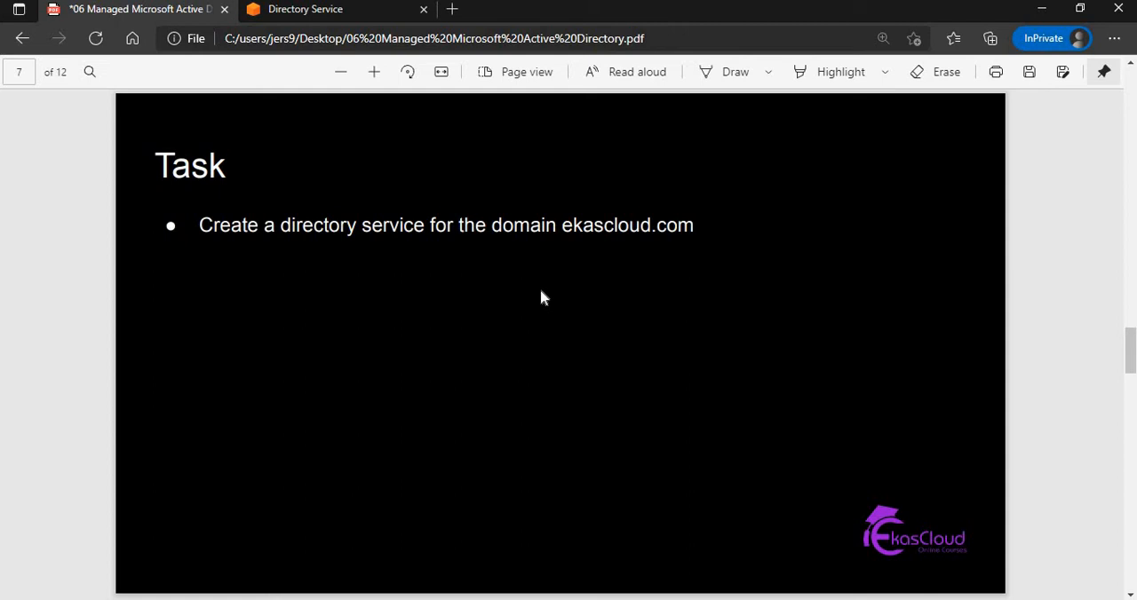
Switch to the AWS console and start setting up a directory of type AWS Managed Microsoft AD, continuing to the directory information.
click(340, 13)
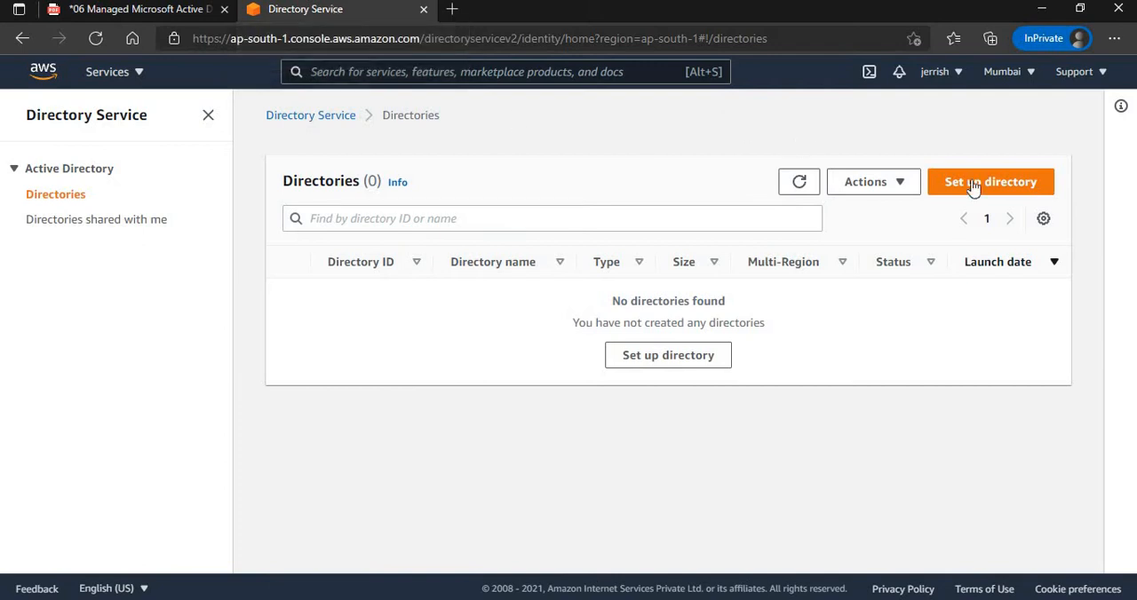
click(1005, 185)
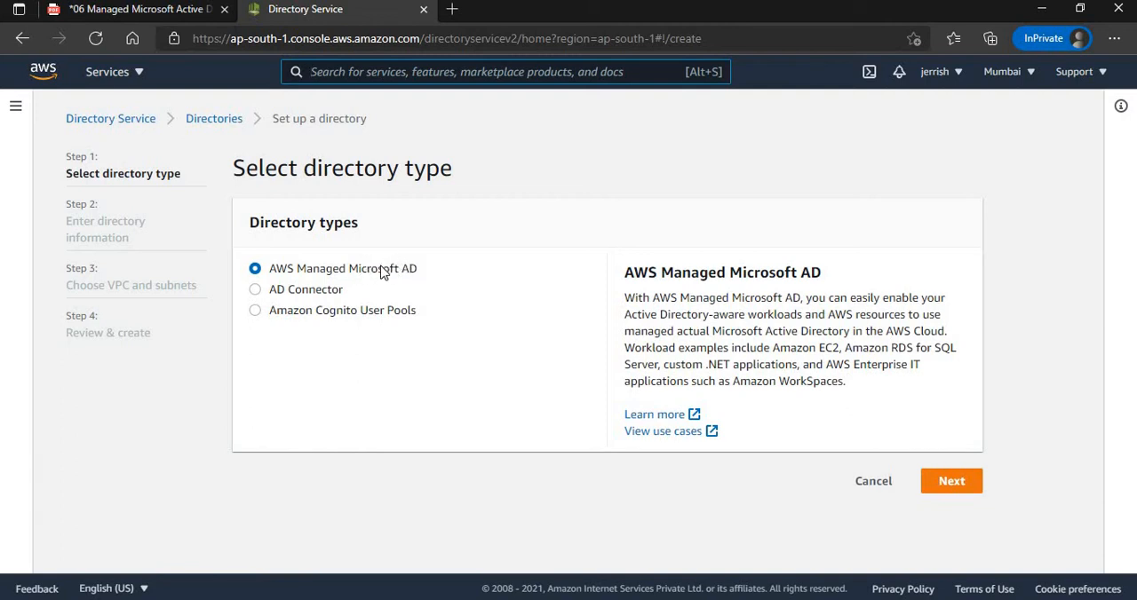
click(954, 484)
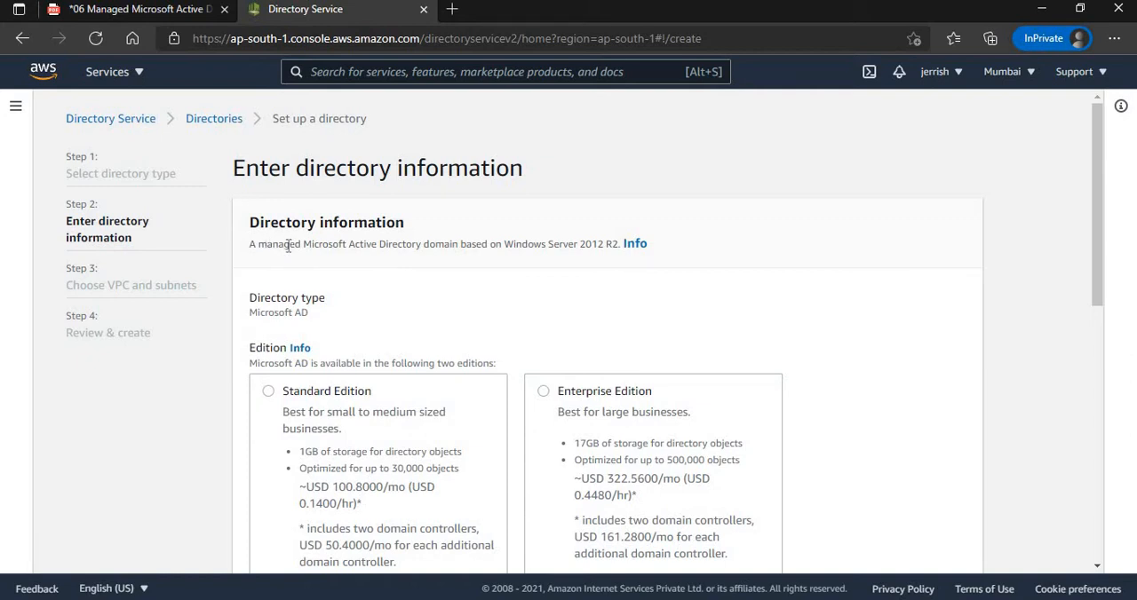
Examine the domain's Windows Server version and compare the storage and object limits of the Standard and Enterprise editions.
drag(287, 245, 616, 242)
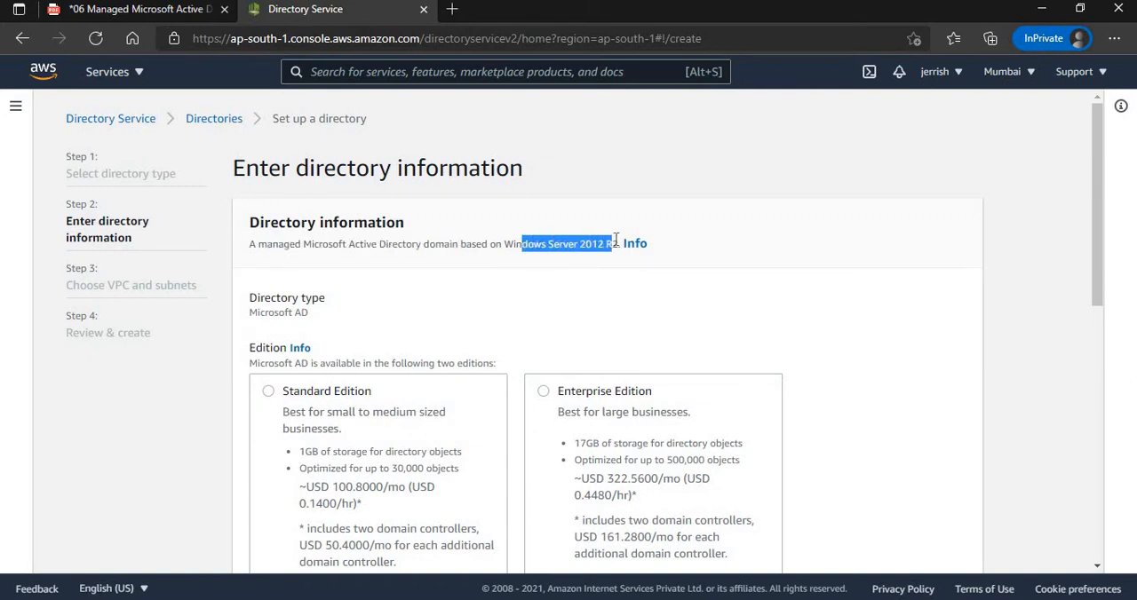
click(587, 268)
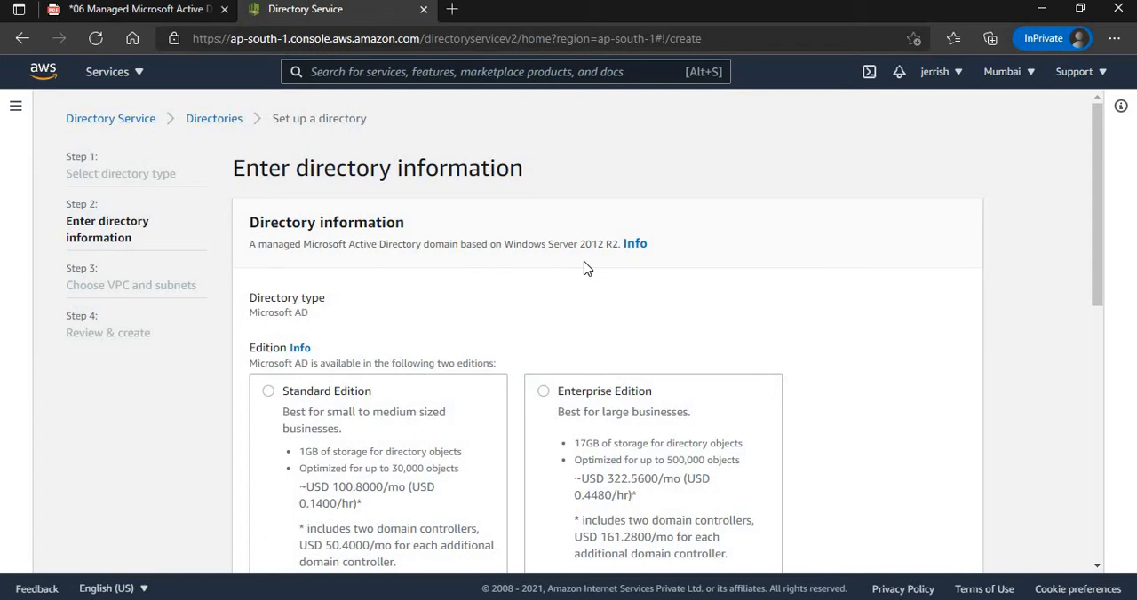
drag(618, 244, 503, 242)
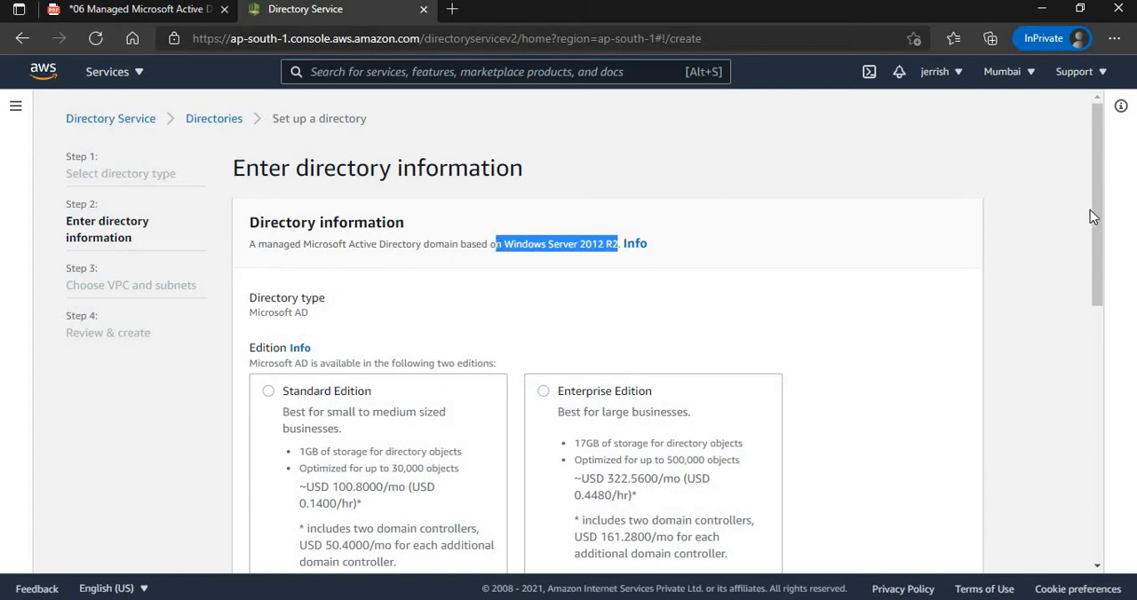
scroll(1092, 216, down, 3)
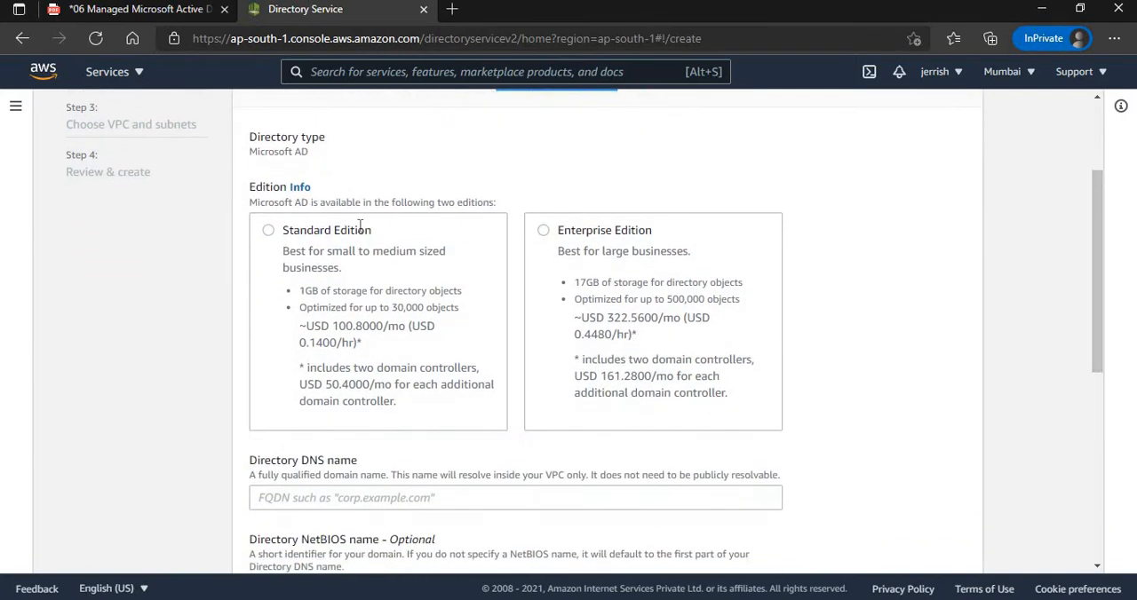
click(268, 232)
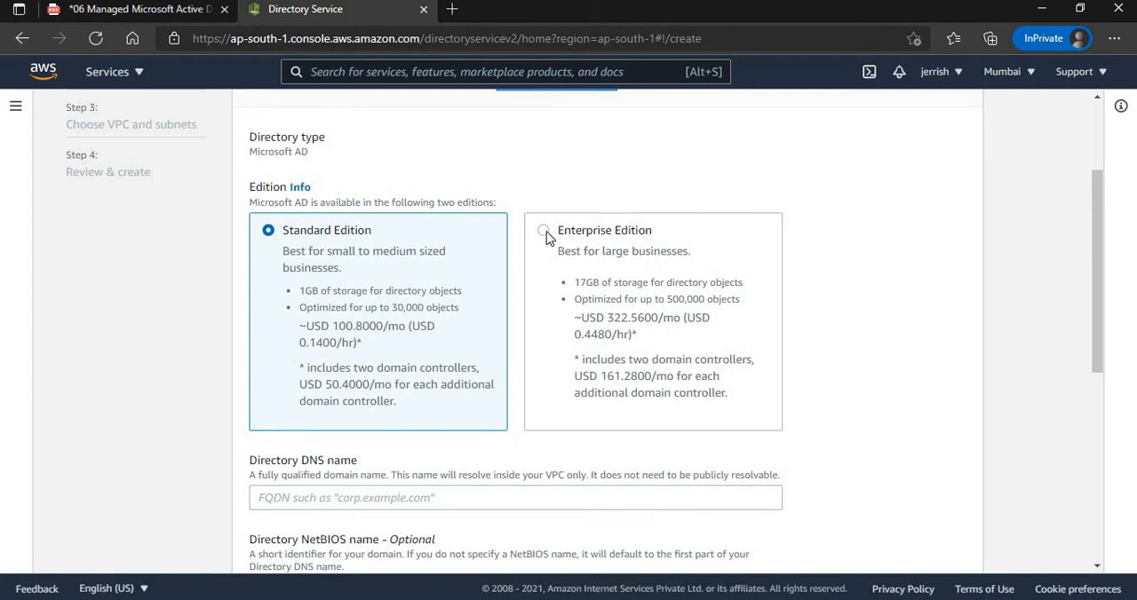
click(545, 234)
click(272, 238)
triple_click(326, 294)
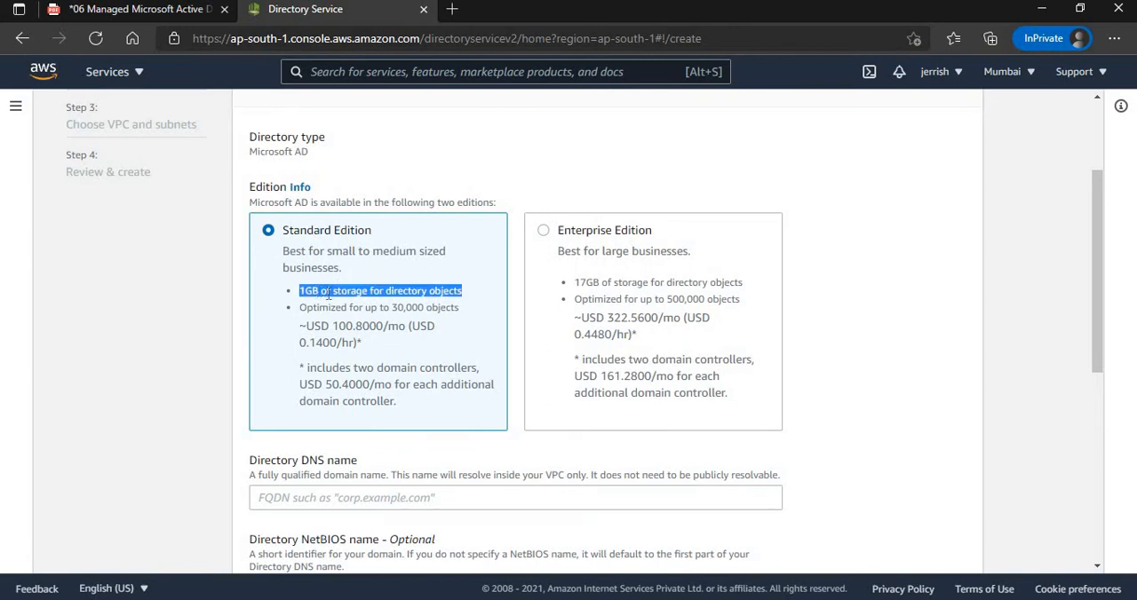
triple_click(402, 309)
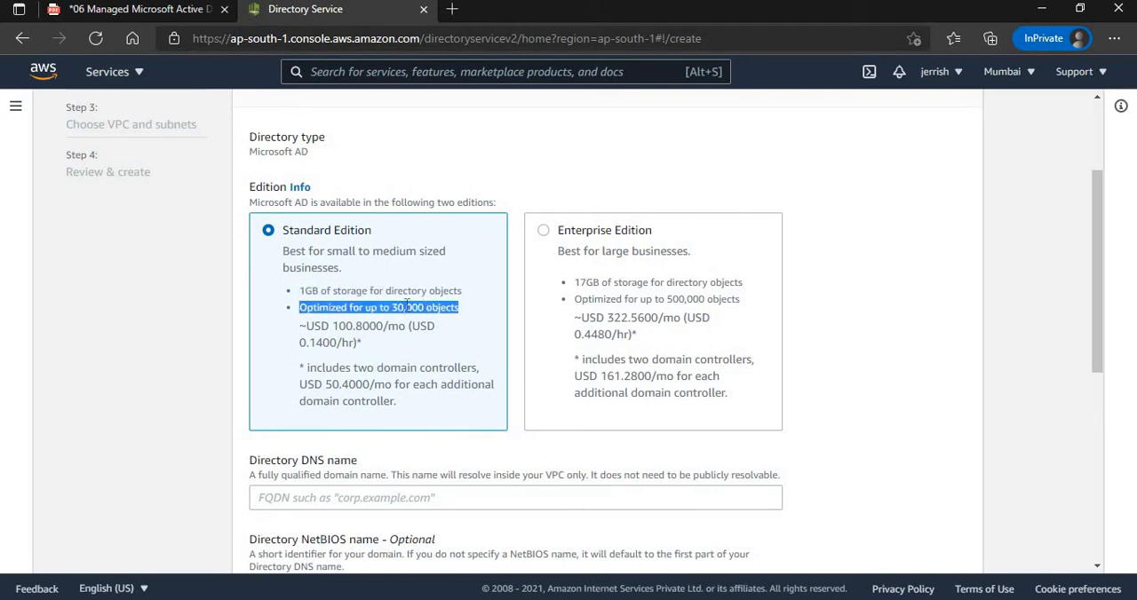
click(606, 282)
triple_click(607, 283)
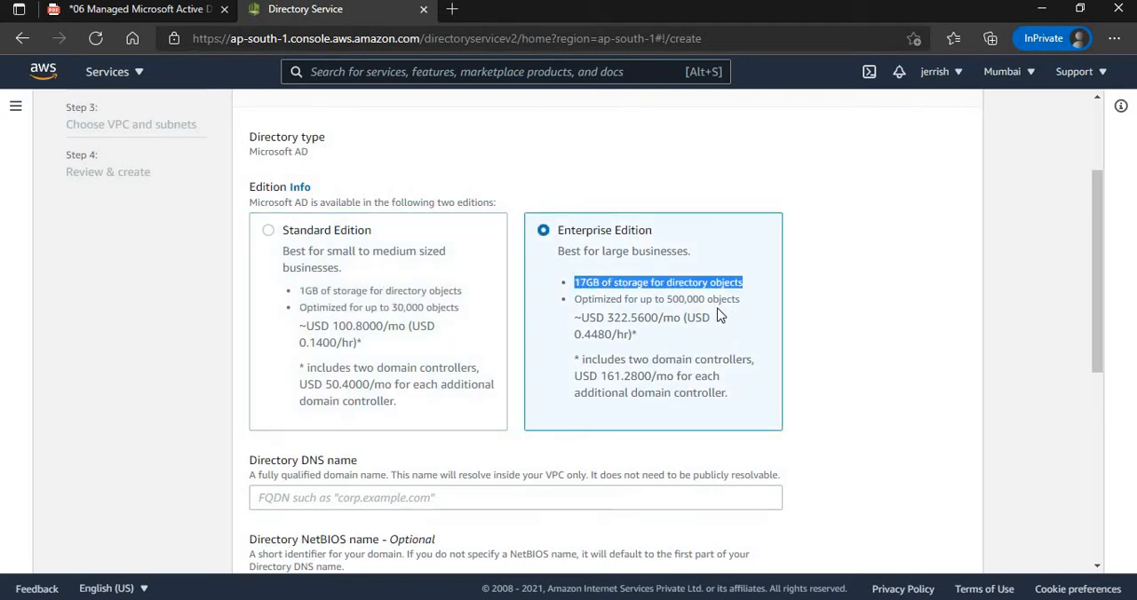
triple_click(688, 300)
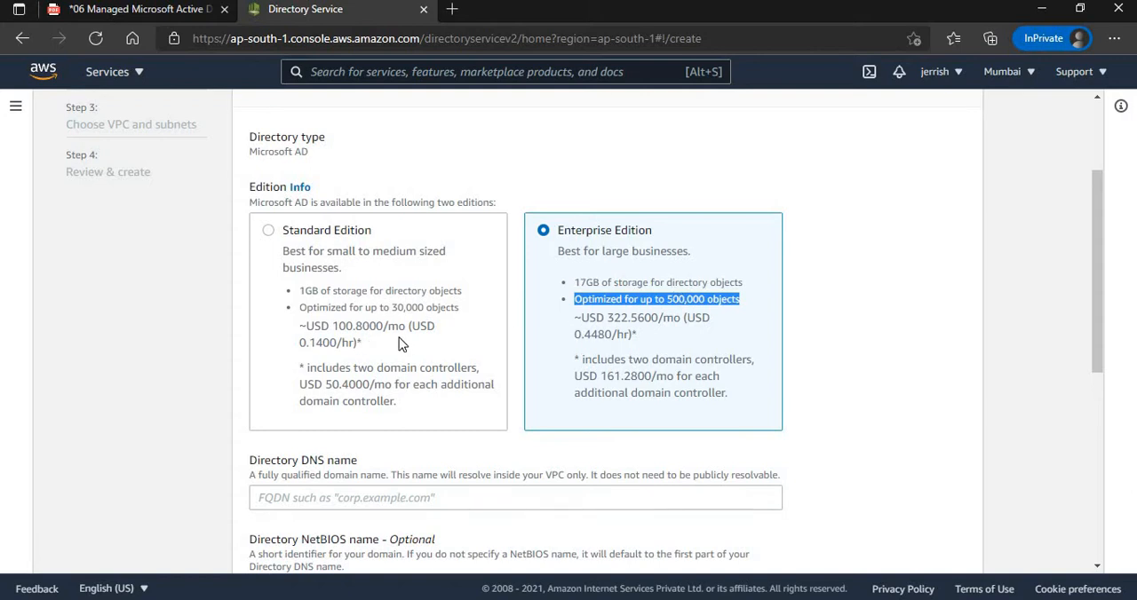
Choose the Standard Edition and set the directory DNS name to ekascloud.com.
click(270, 232)
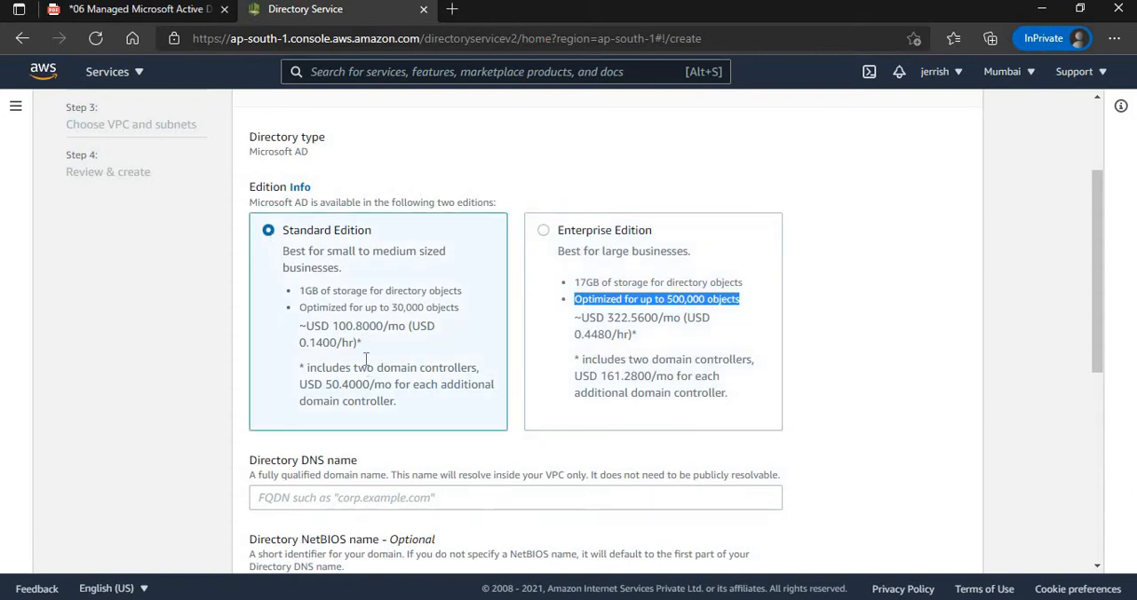
click(306, 499)
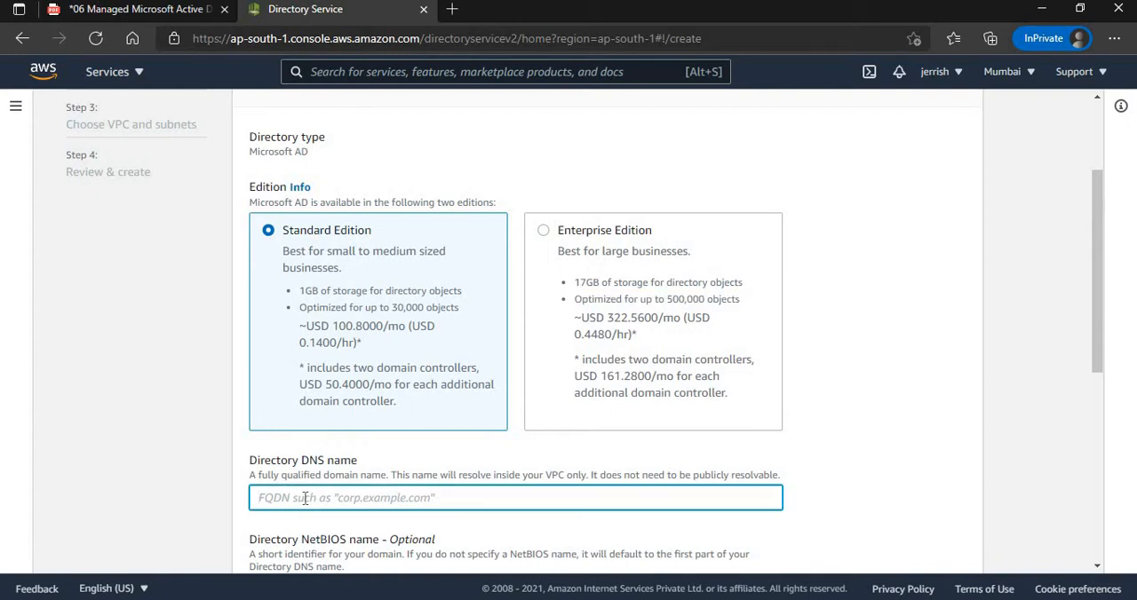
text(ekascloud.com)
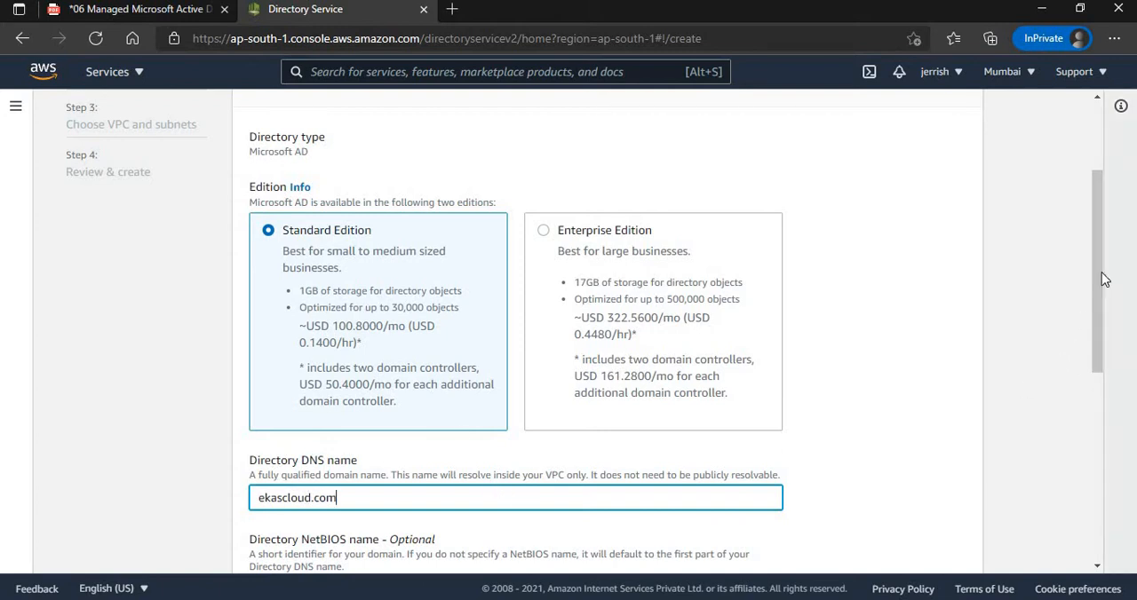
Set the directory description to "demo".
drag(1101, 311, 1103, 316)
scroll(1105, 320, down, 4)
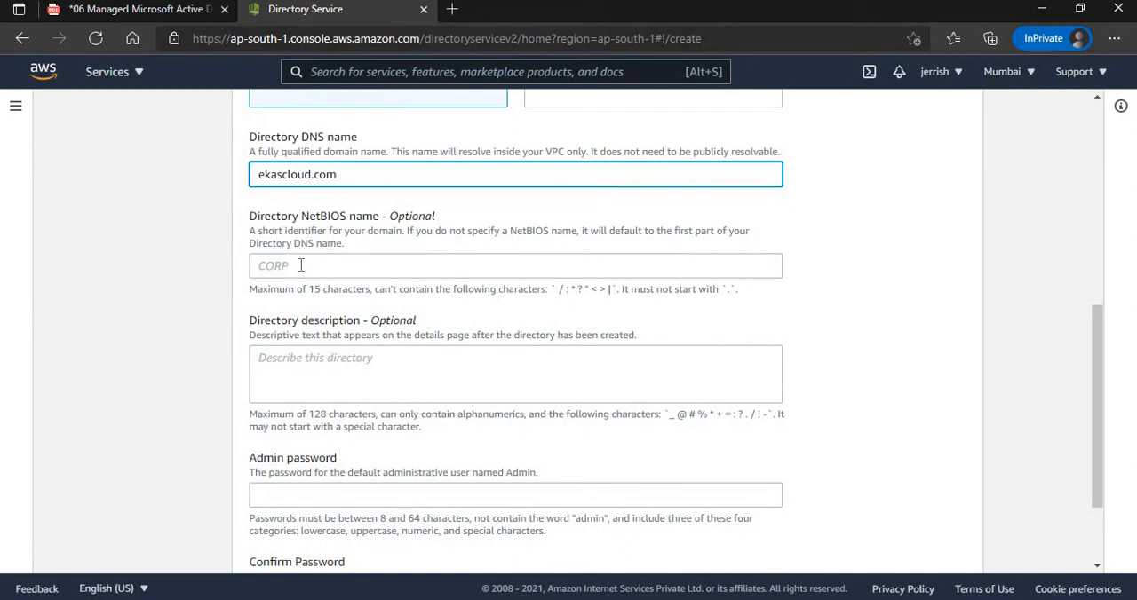
click(281, 370)
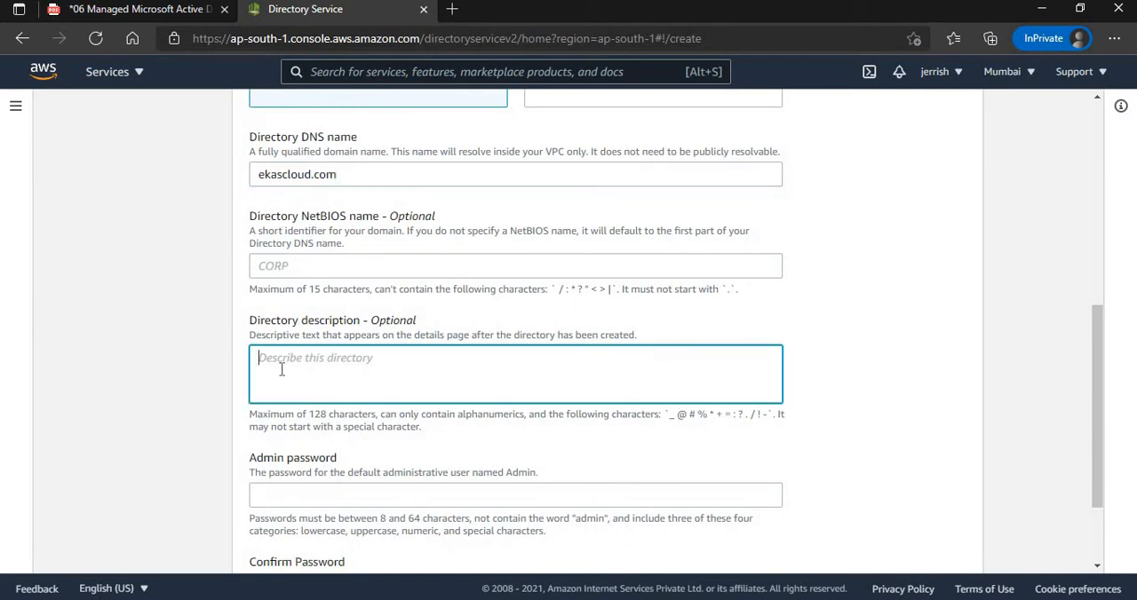
text(demo)
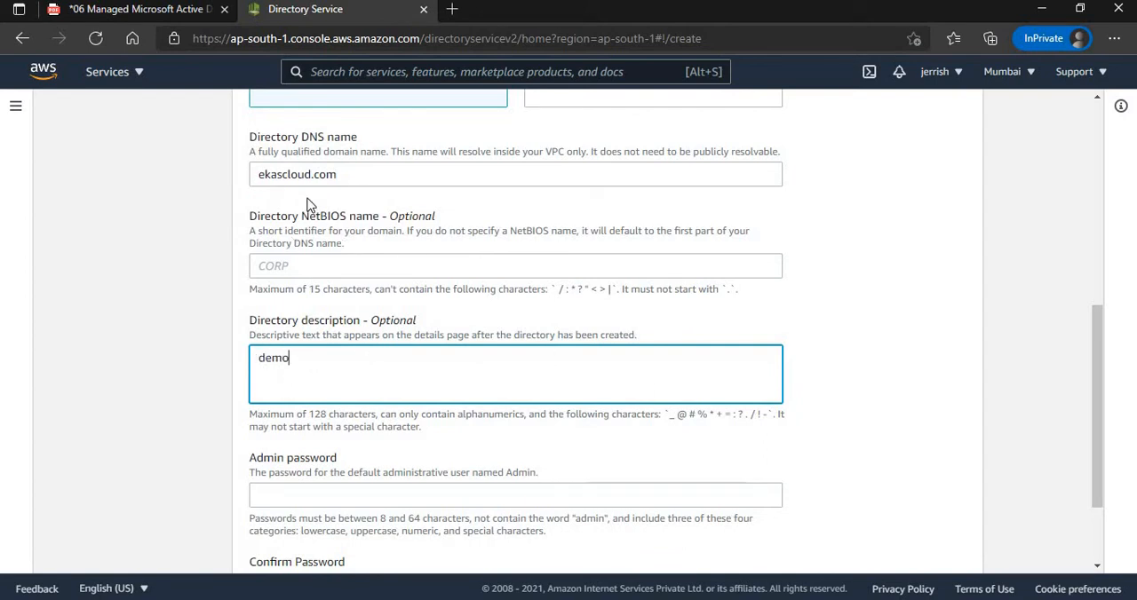
Switch to the PDF and handwrite "Admin" with the Draw tool beside the managed AD icon in the architecture diagram.
click(142, 10)
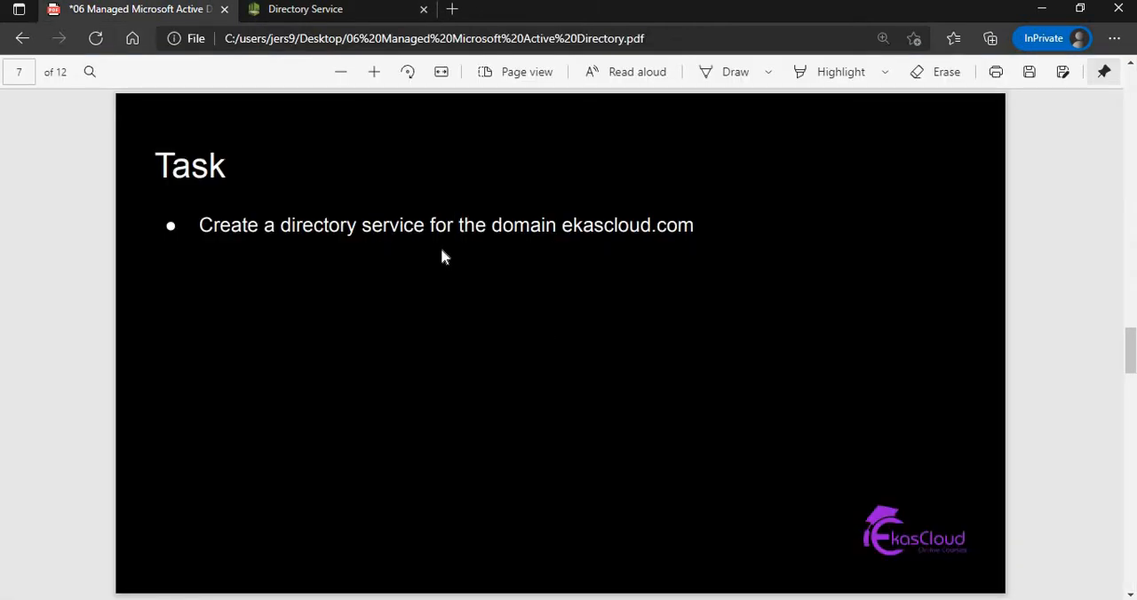
scroll(444, 256, up, 5)
click(726, 72)
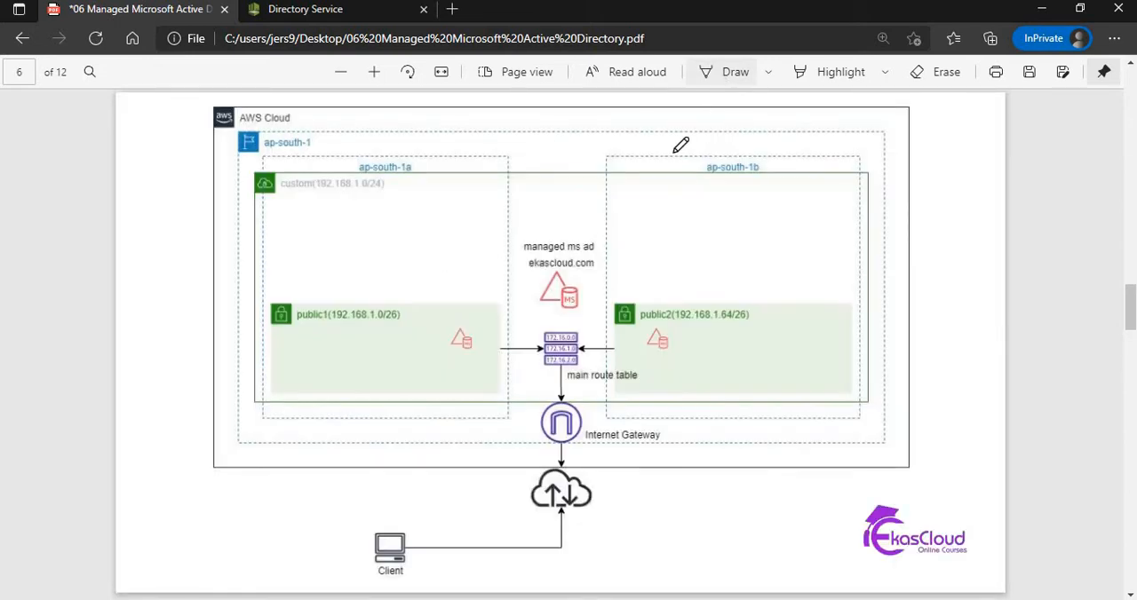
mouse_move(519, 289)
mouse_down()
mouse_move(519, 302)
mouse_move(561, 282)
mouse_up()
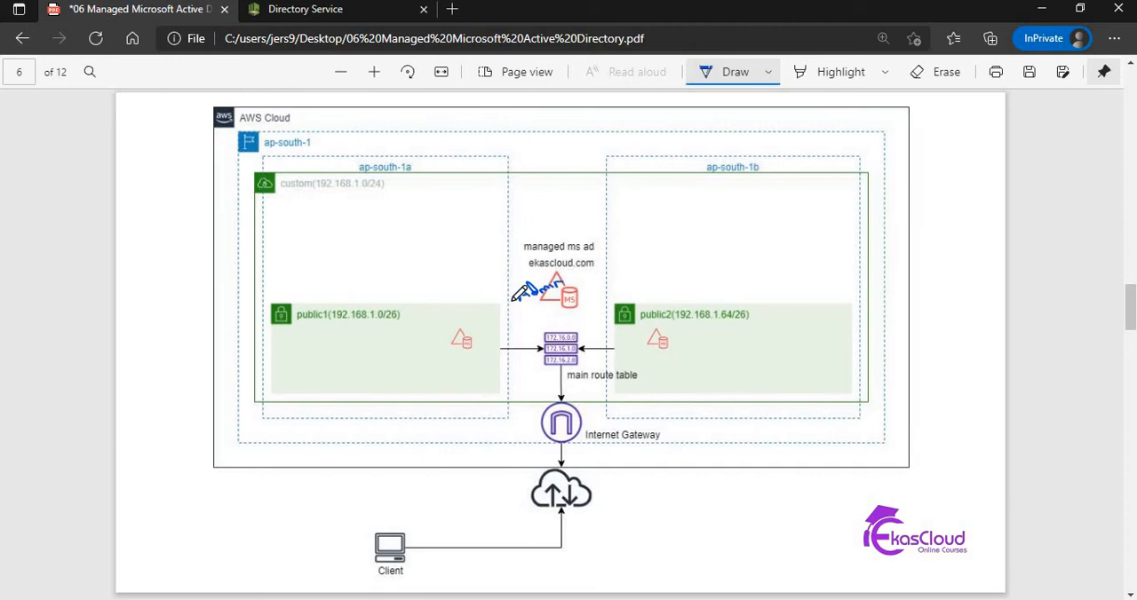
Return to the AWS console, enter and confirm the directory's Admin password, and continue to the VPC and subnet settings.
click(329, 9)
click(276, 493)
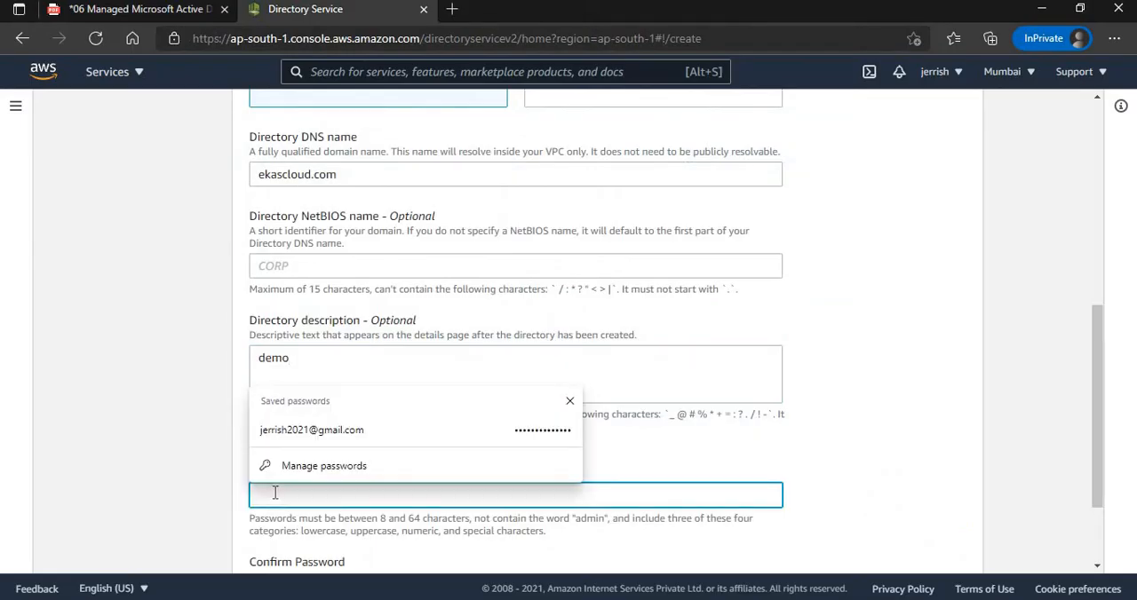
text(P)
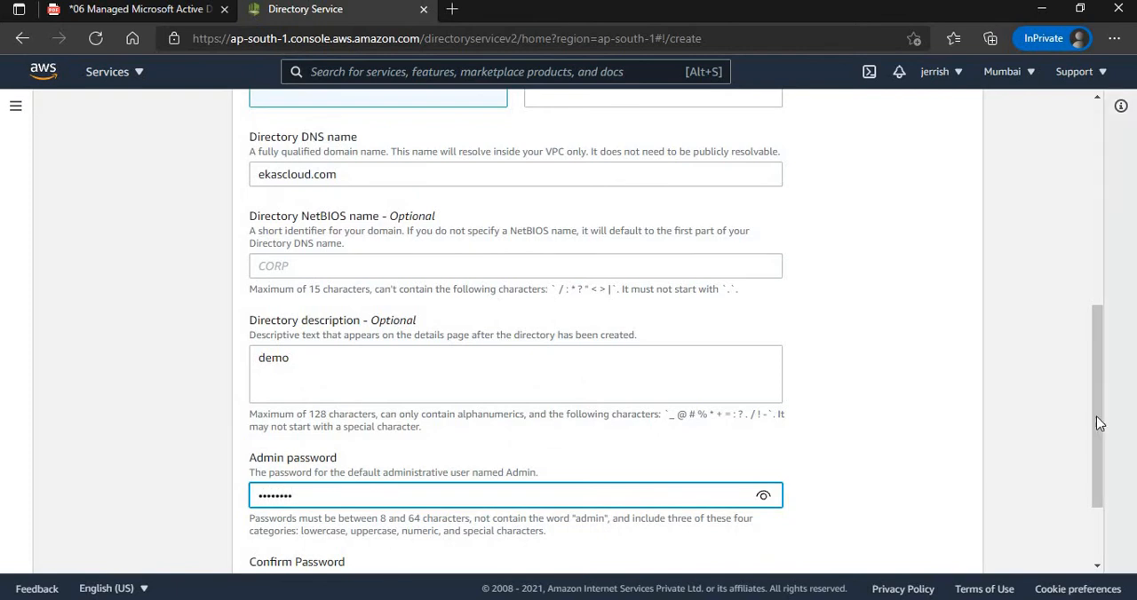
scroll(1097, 473, down, 3)
click(306, 464)
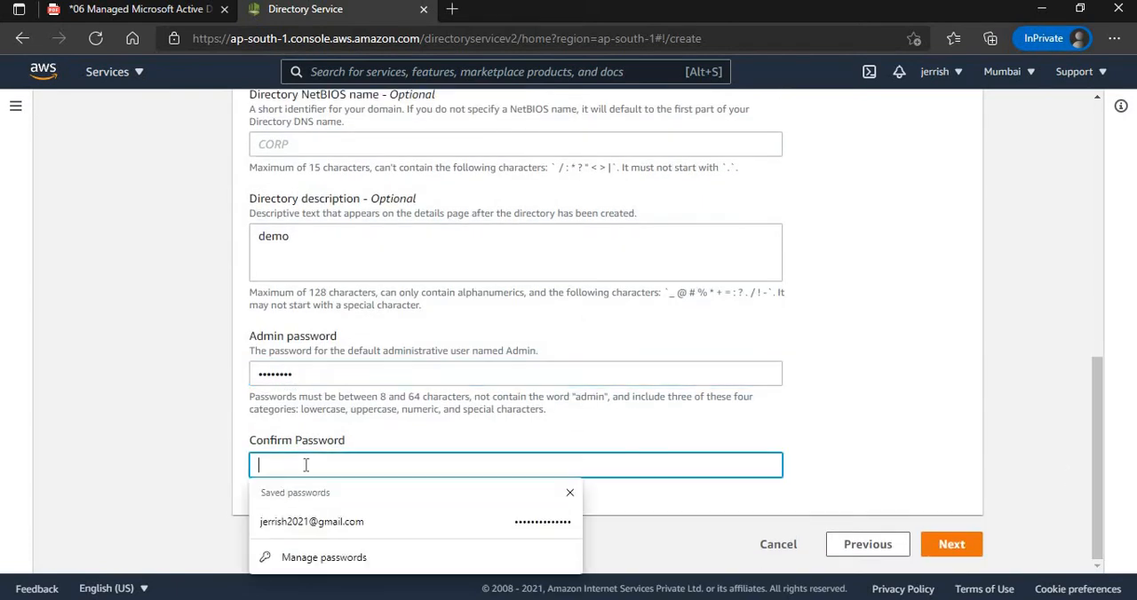
text(P)
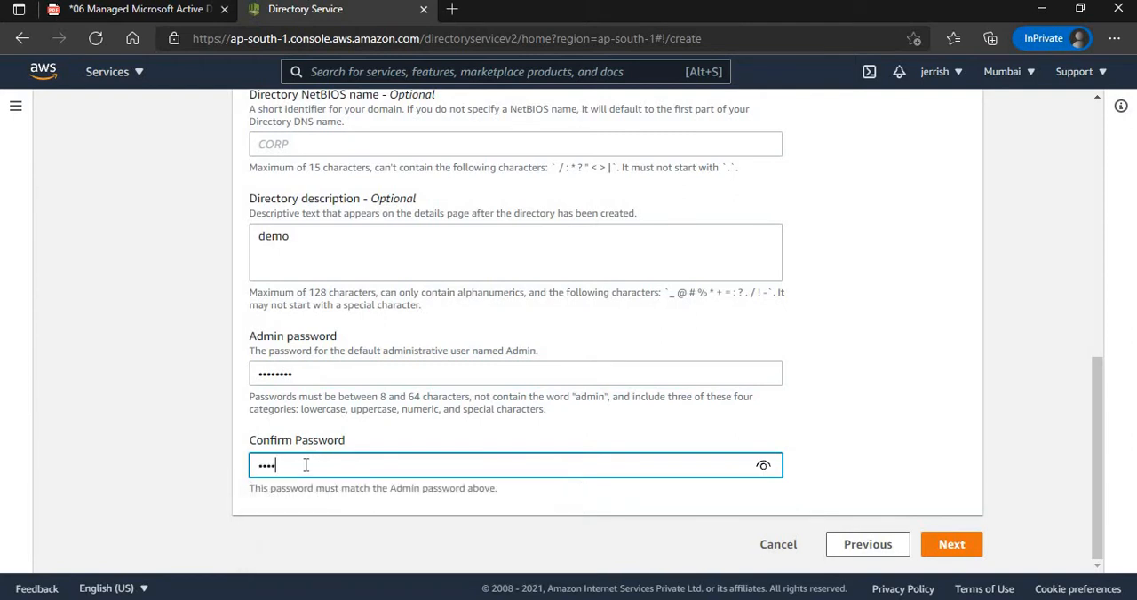
click(970, 551)
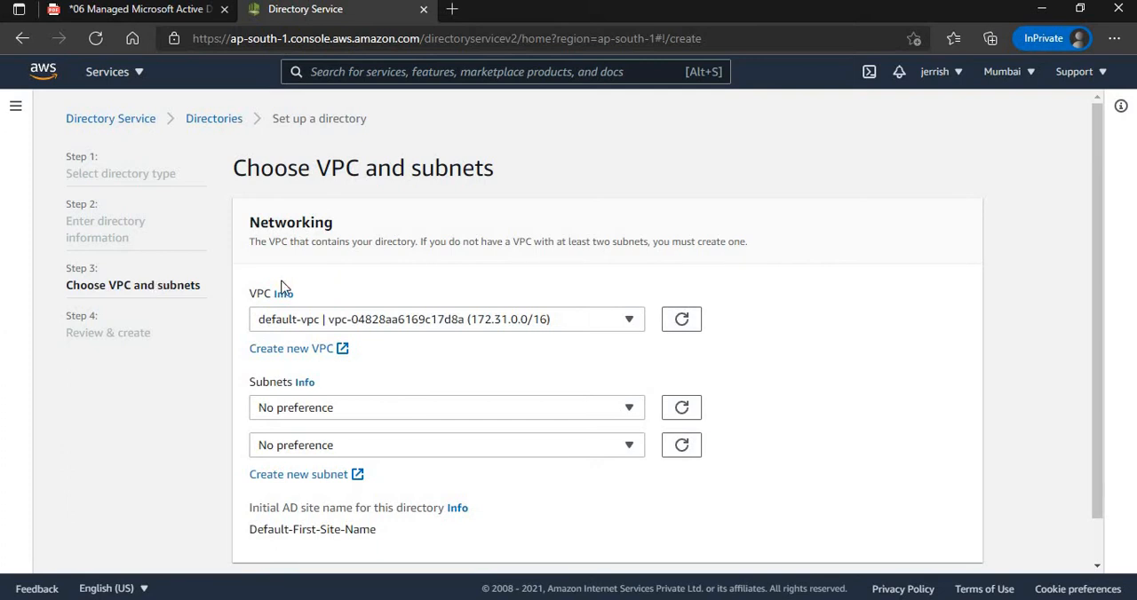
Check the architecture diagram in the PDF, and set the directory's VPC to custom-vpc (192.168.1.0/24) in the AWS console.
click(132, 11)
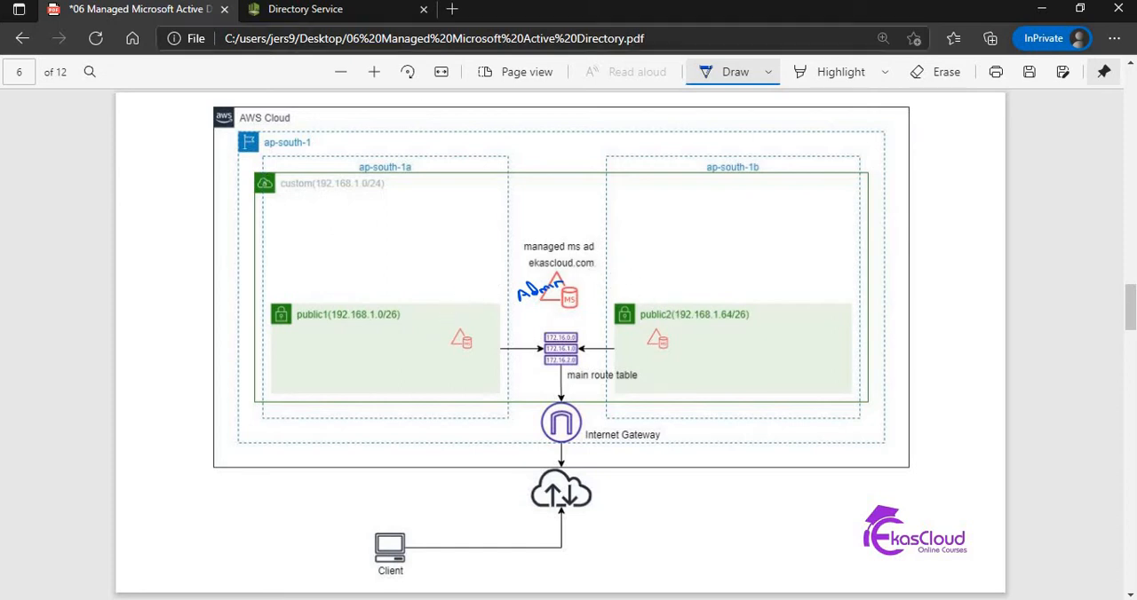
click(284, 11)
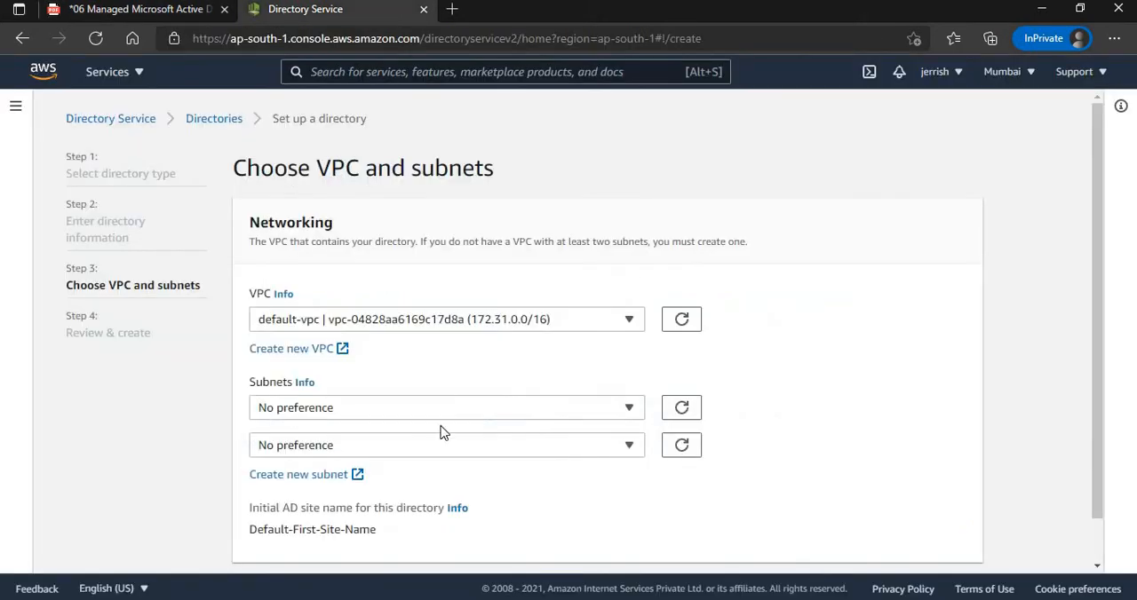
click(378, 325)
click(359, 397)
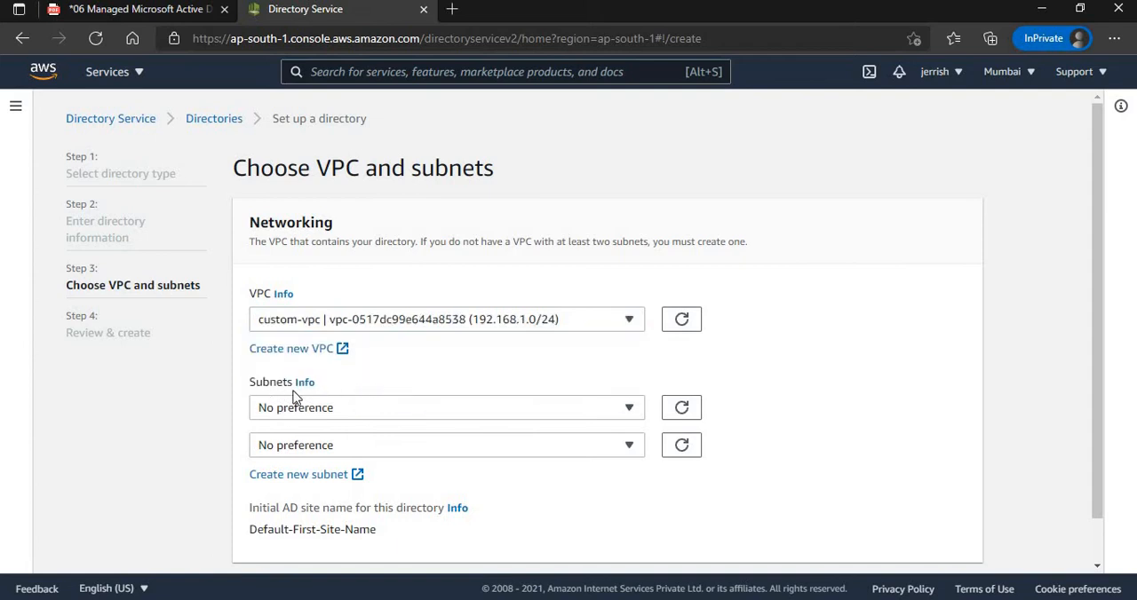
Choose custom-vpc-public1 (192.168.1.0/26) and custom-vpc-public2 (192.168.1.64/26) as the directory's two subnets.
click(384, 414)
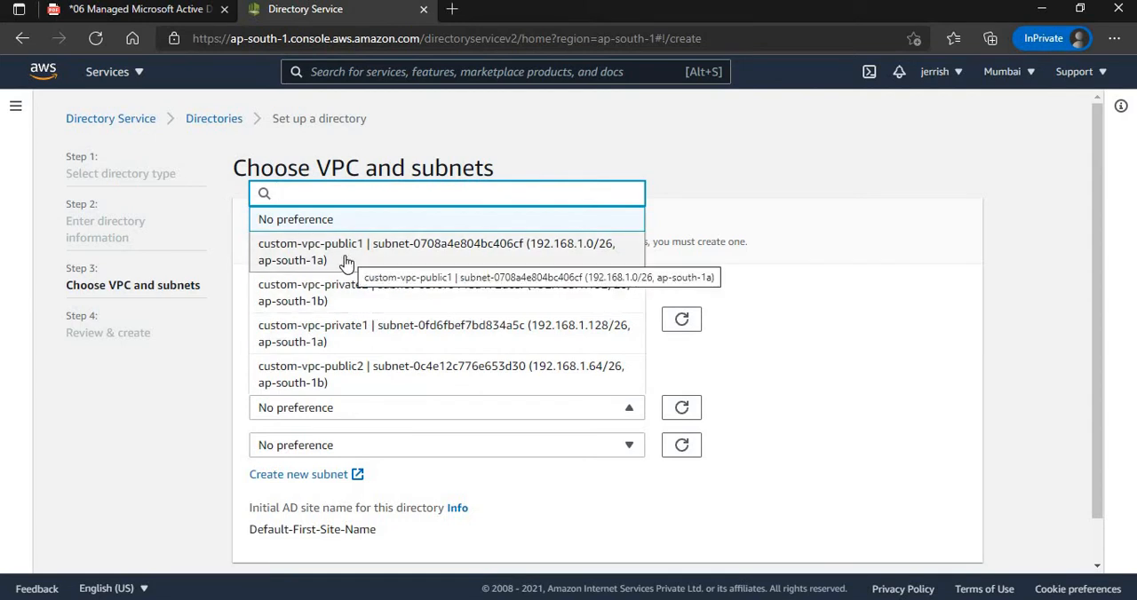
click(360, 261)
click(384, 444)
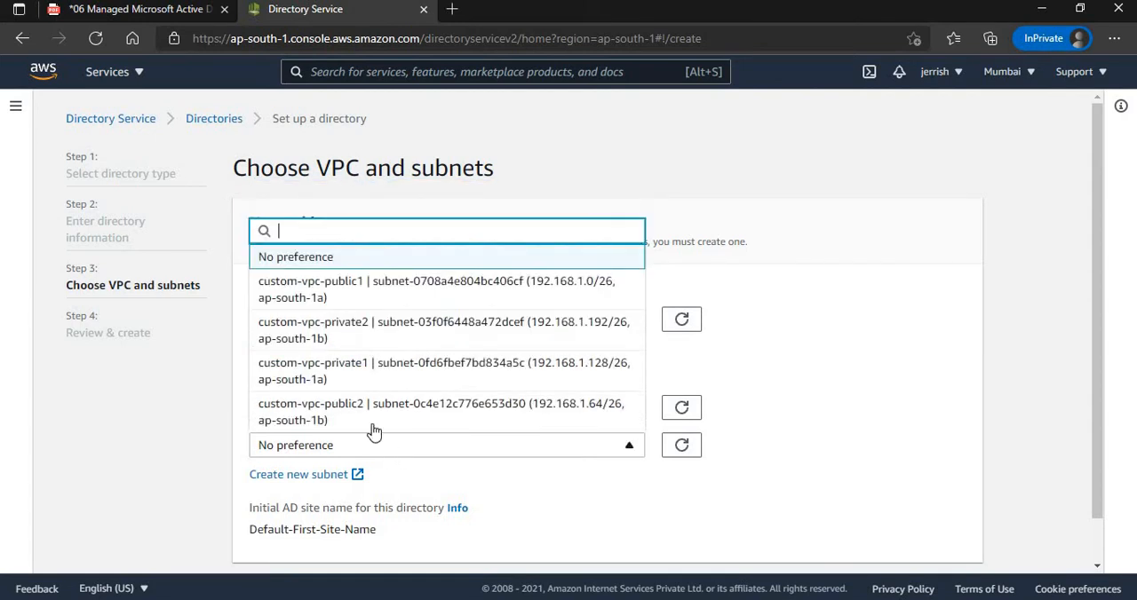
click(366, 412)
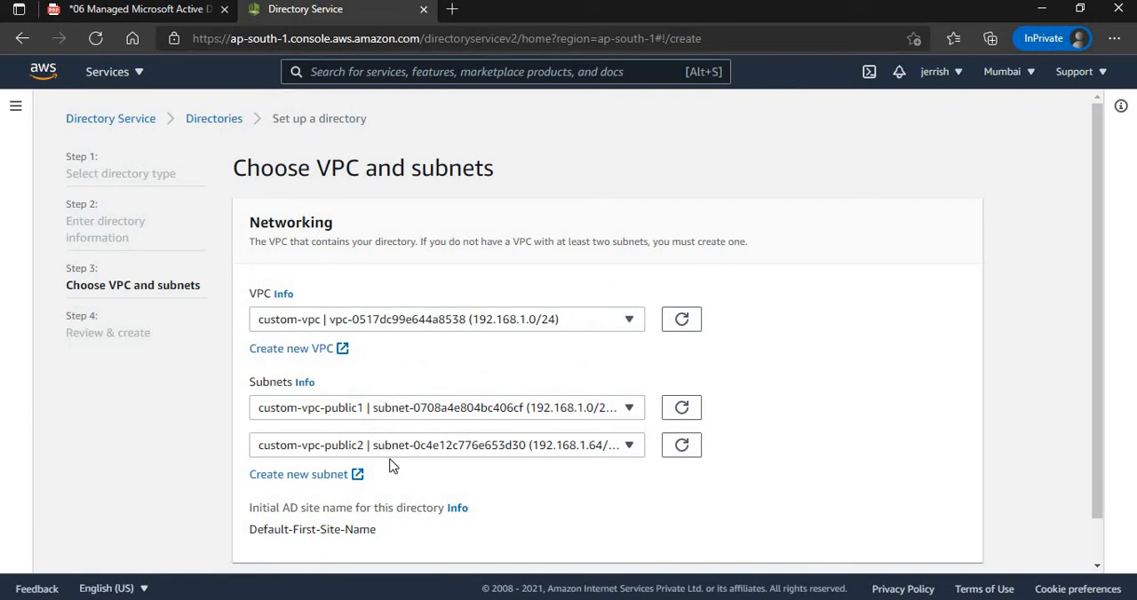
Compare the subnets with the PDF diagram, then review the directory settings and create the directory.
click(158, 10)
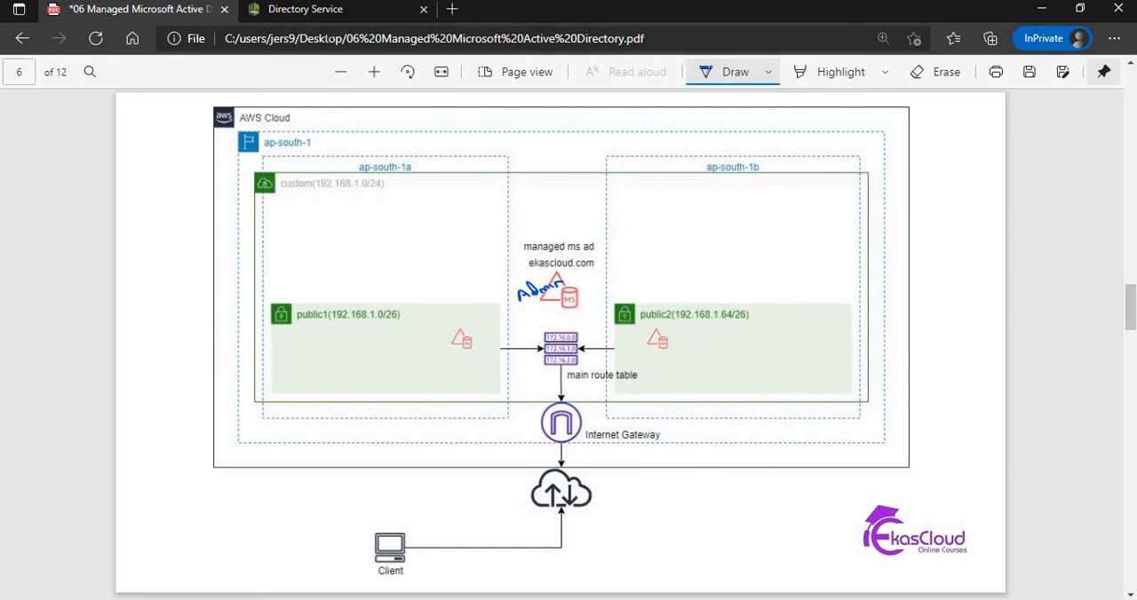
click(328, 11)
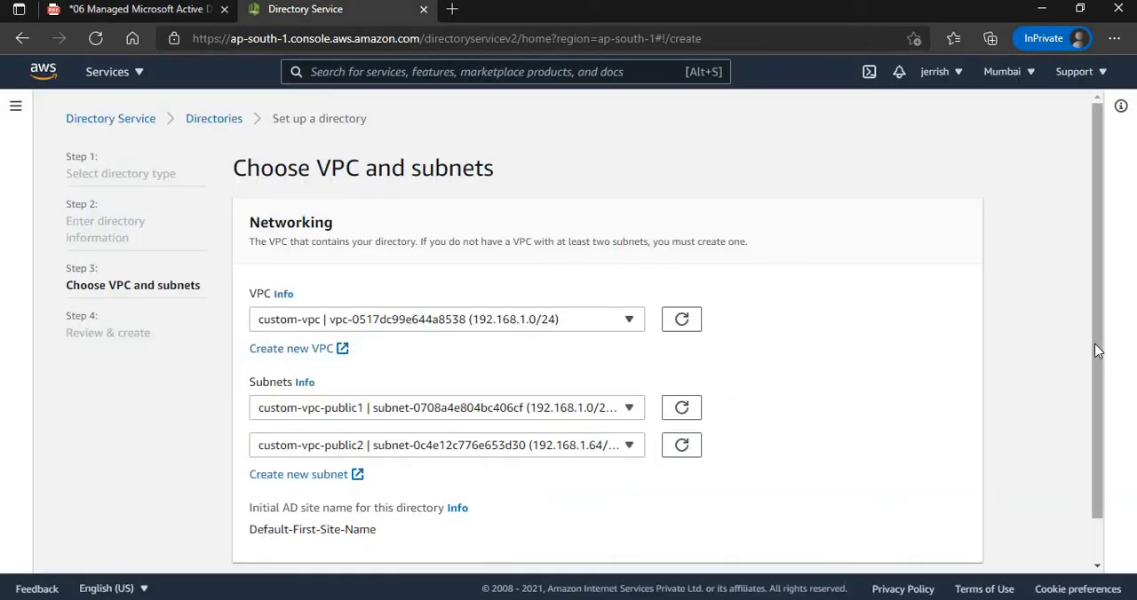
scroll(1098, 427, down, 2)
click(964, 546)
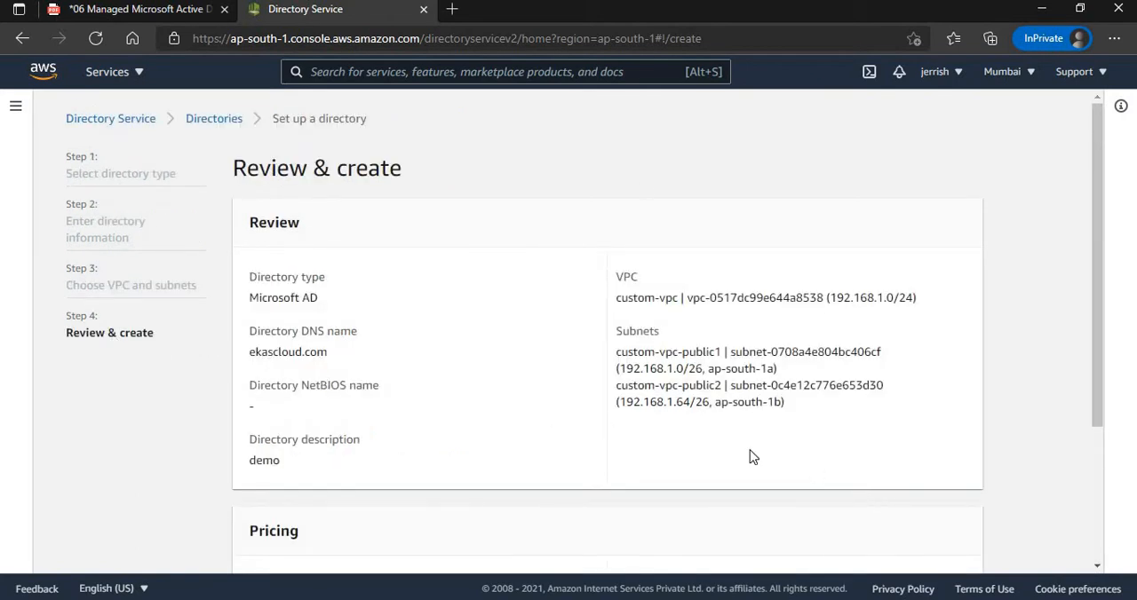
scroll(1098, 313, down, 3)
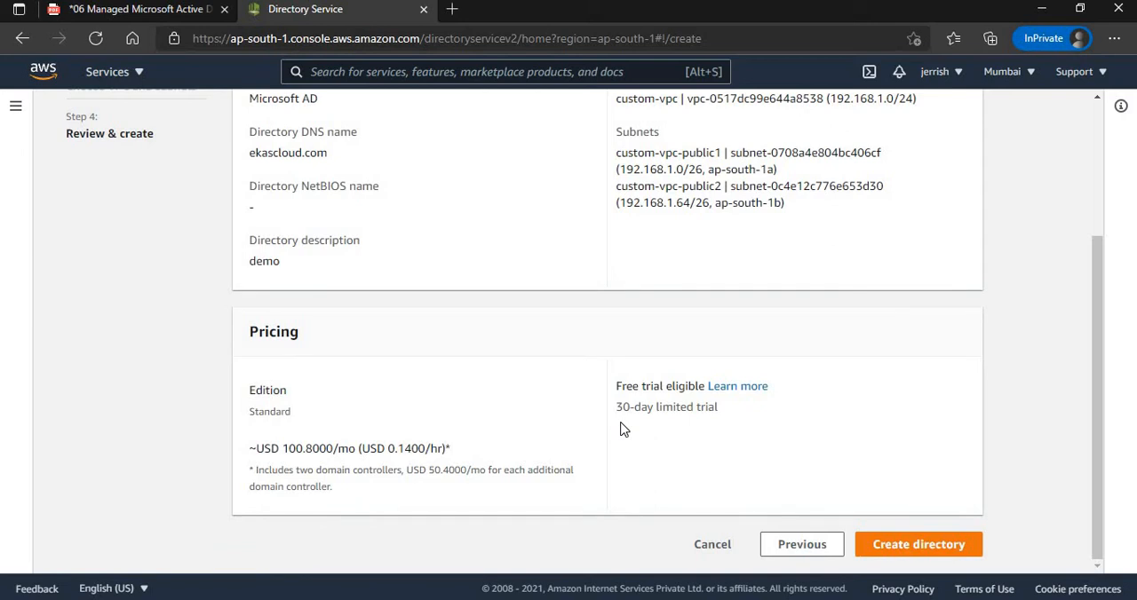
click(939, 551)
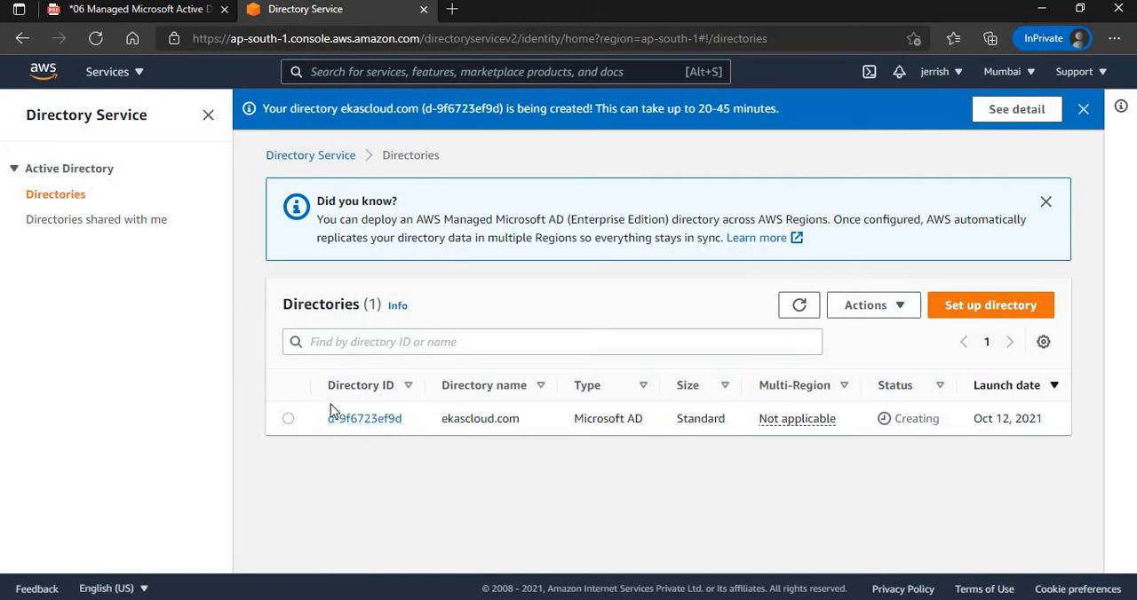
double_click(475, 423)
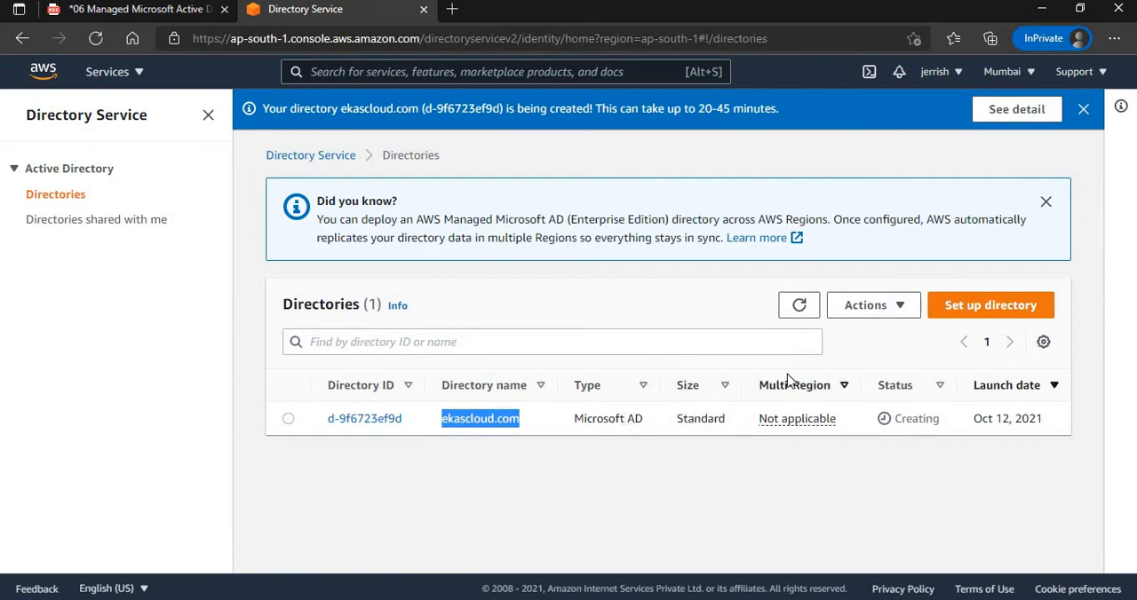
click(1028, 75)
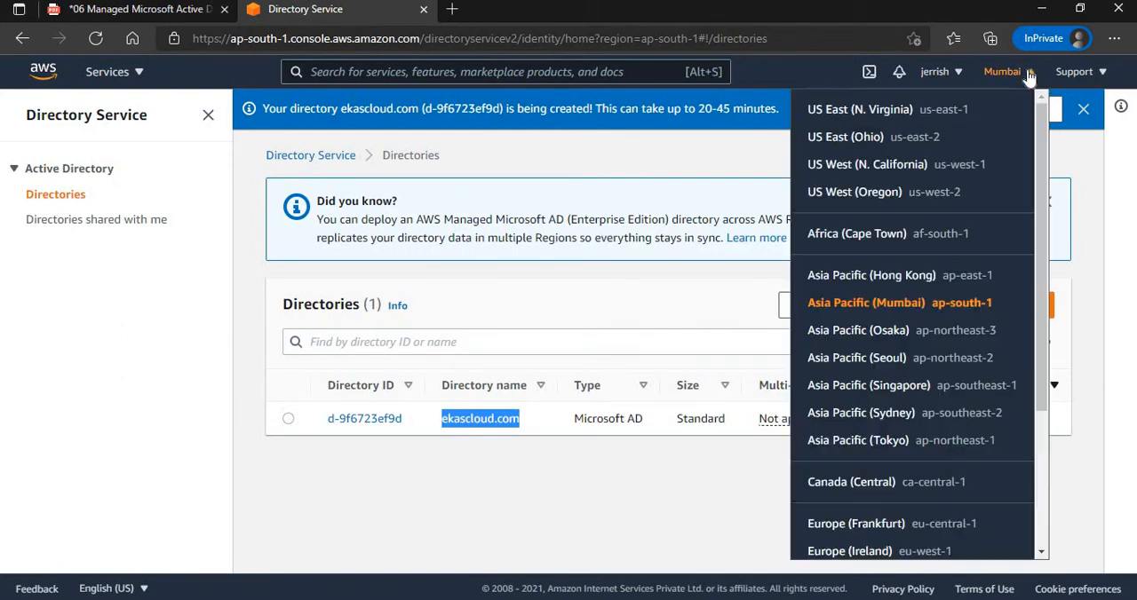
click(1027, 76)
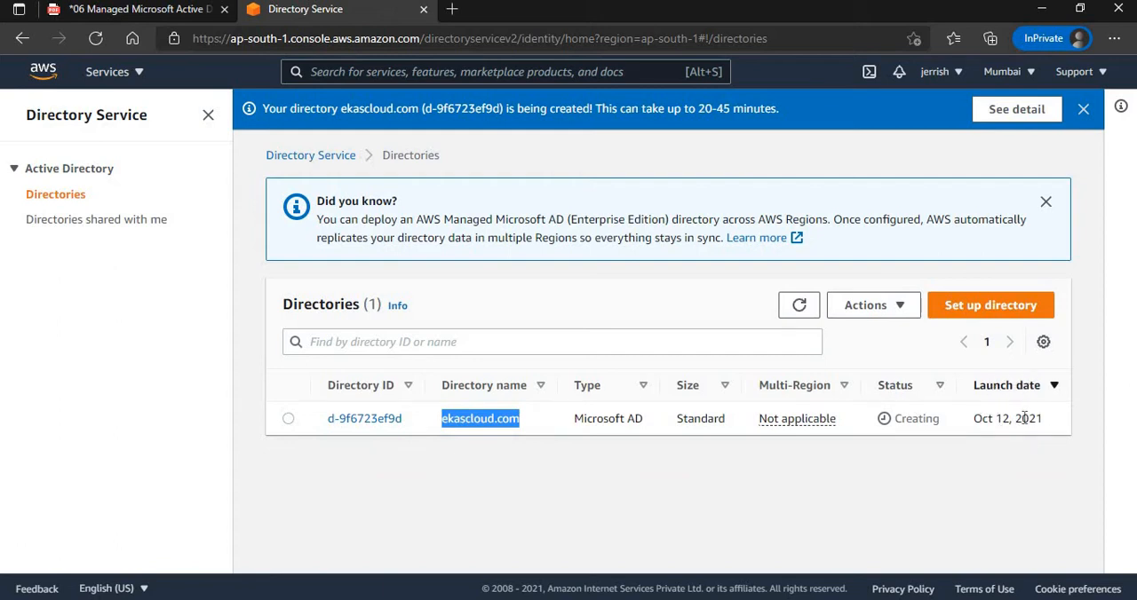
click(608, 318)
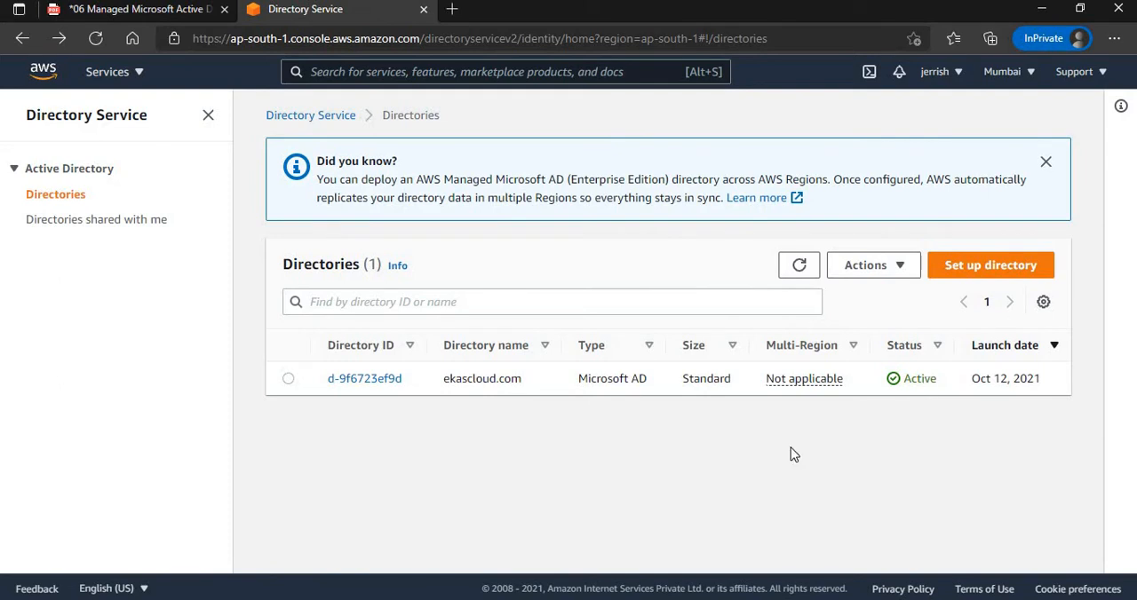
Open the ekascloud.com directory and examine its networking details, shared directories and domain controllers.
click(371, 380)
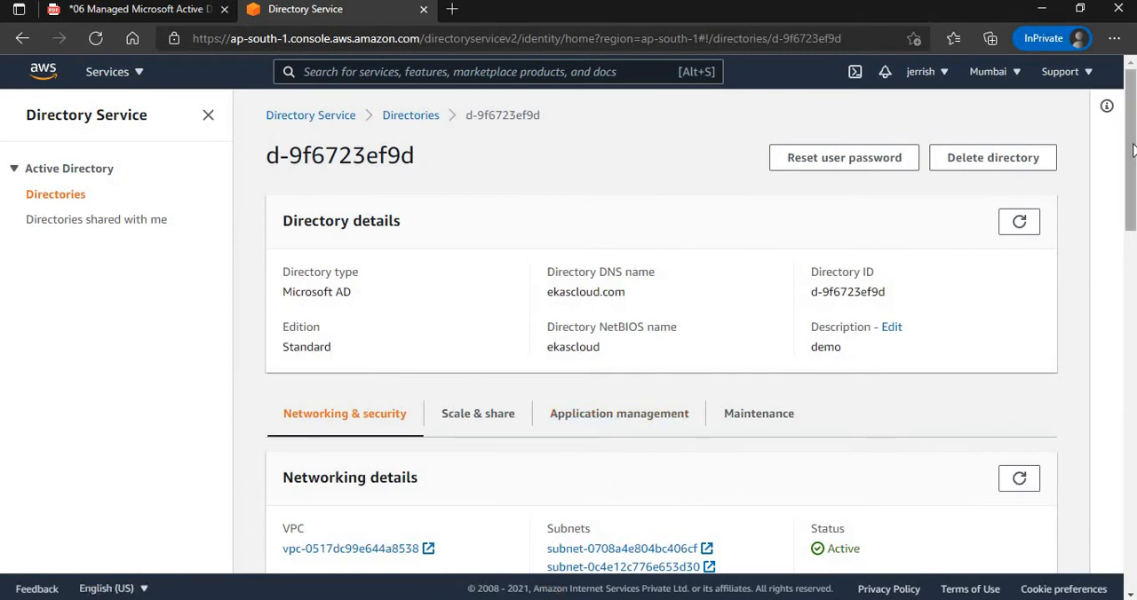
scroll(1132, 150, down, 2)
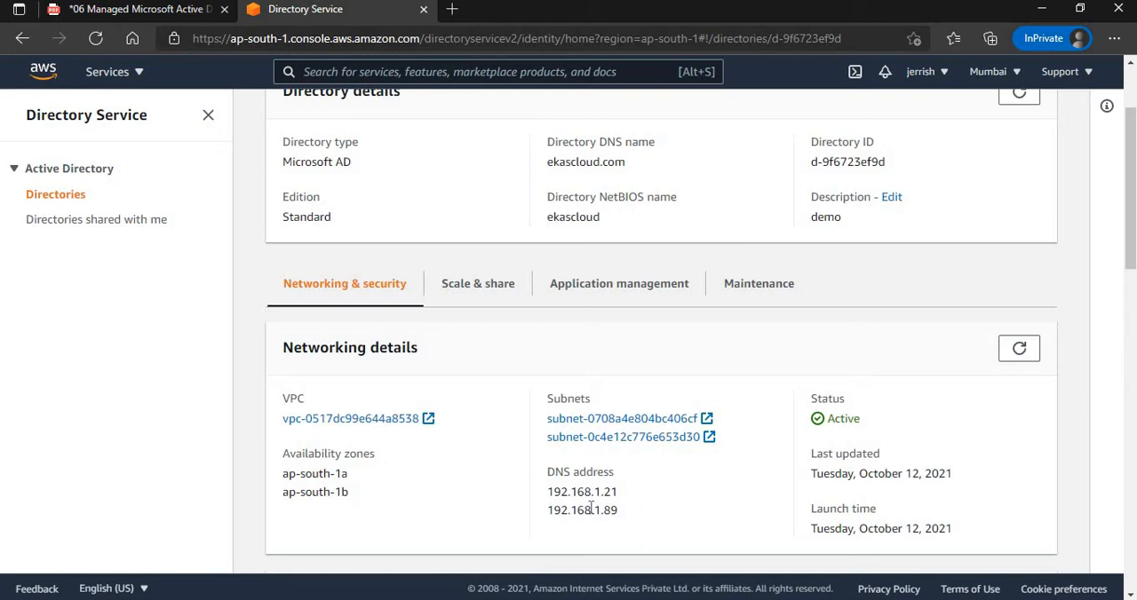
scroll(352, 425, up, 2)
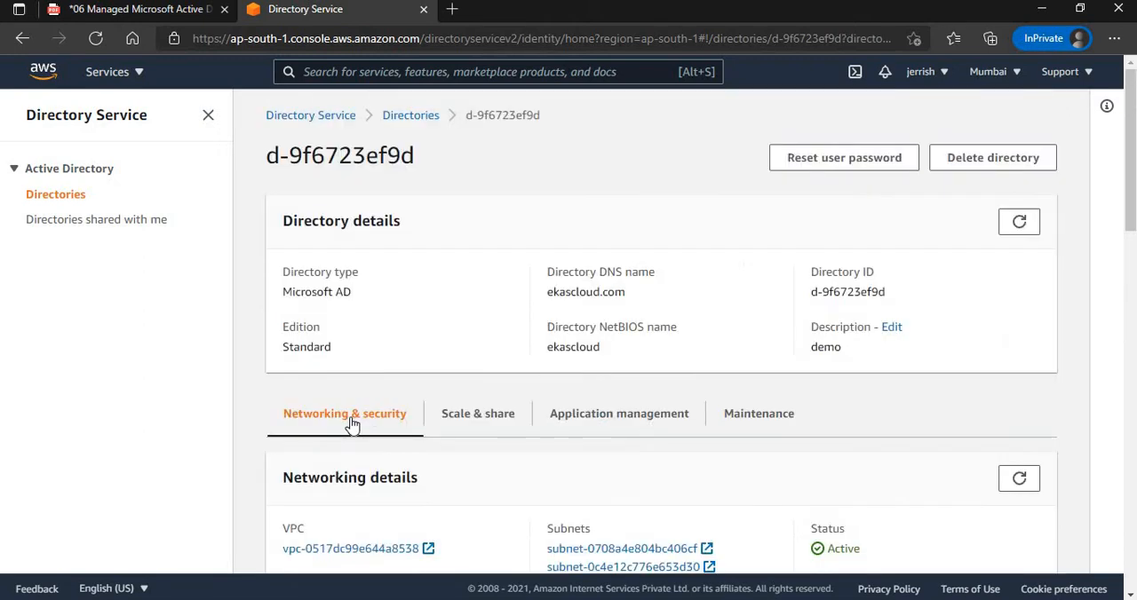
click(484, 424)
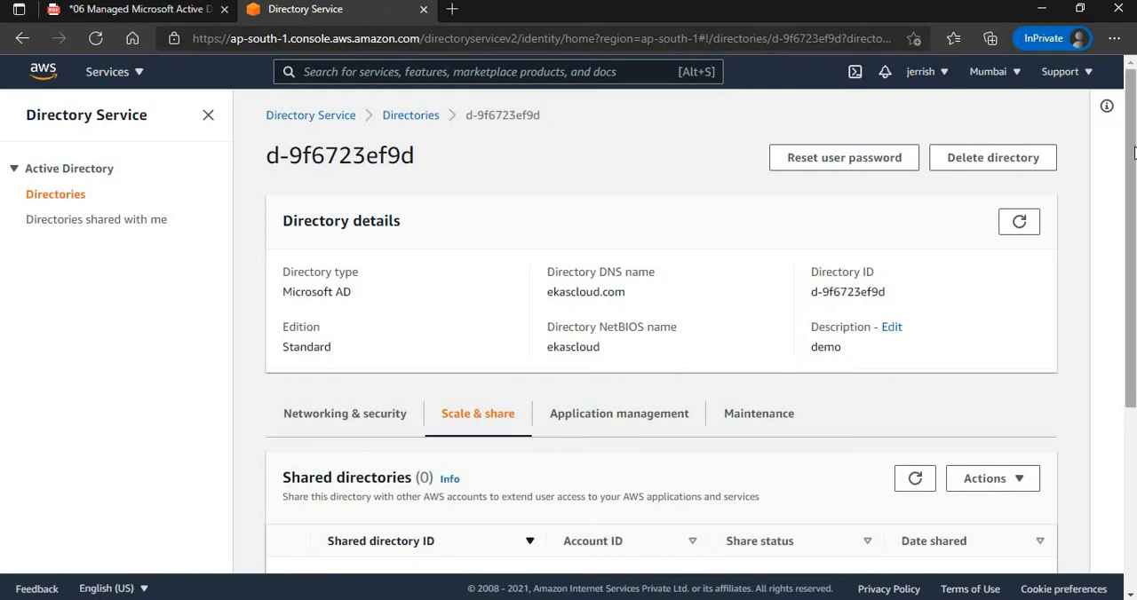
scroll(485, 424, down, 2)
scroll(484, 423, down, 3)
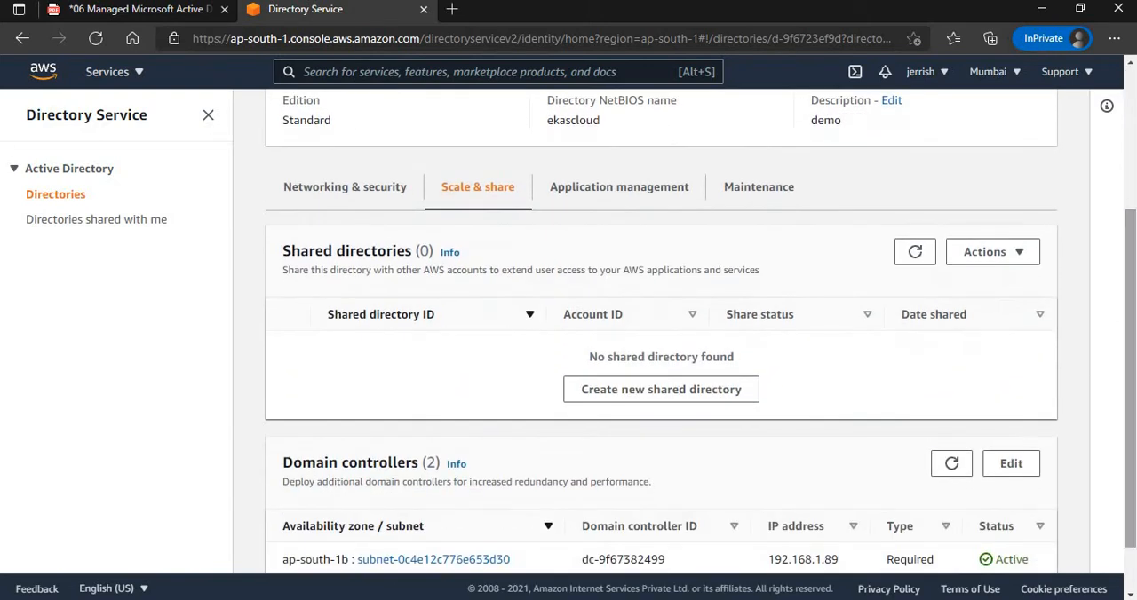
scroll(1132, 270, down, 1)
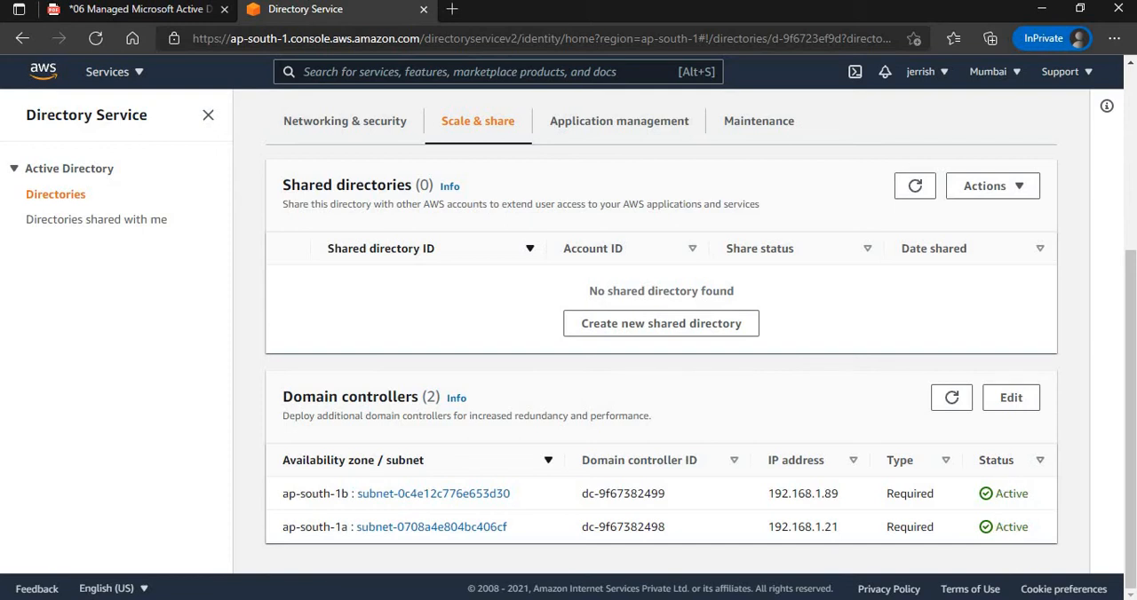
Examine the directory's application access URL, its AWS apps and services list, and its maintenance settings.
click(619, 125)
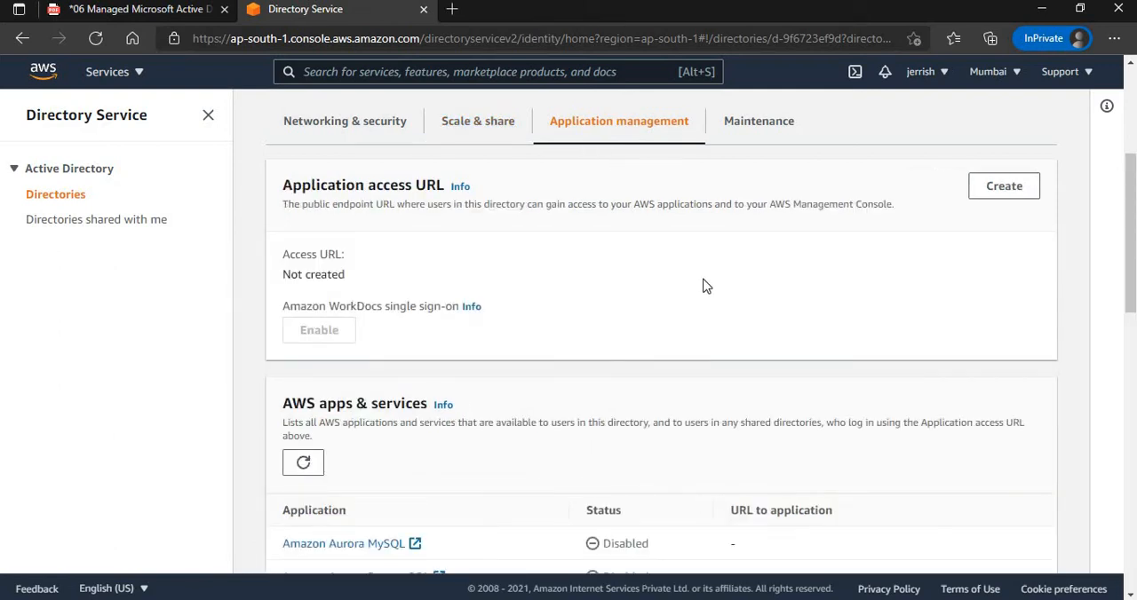
scroll(1135, 185, down, 3)
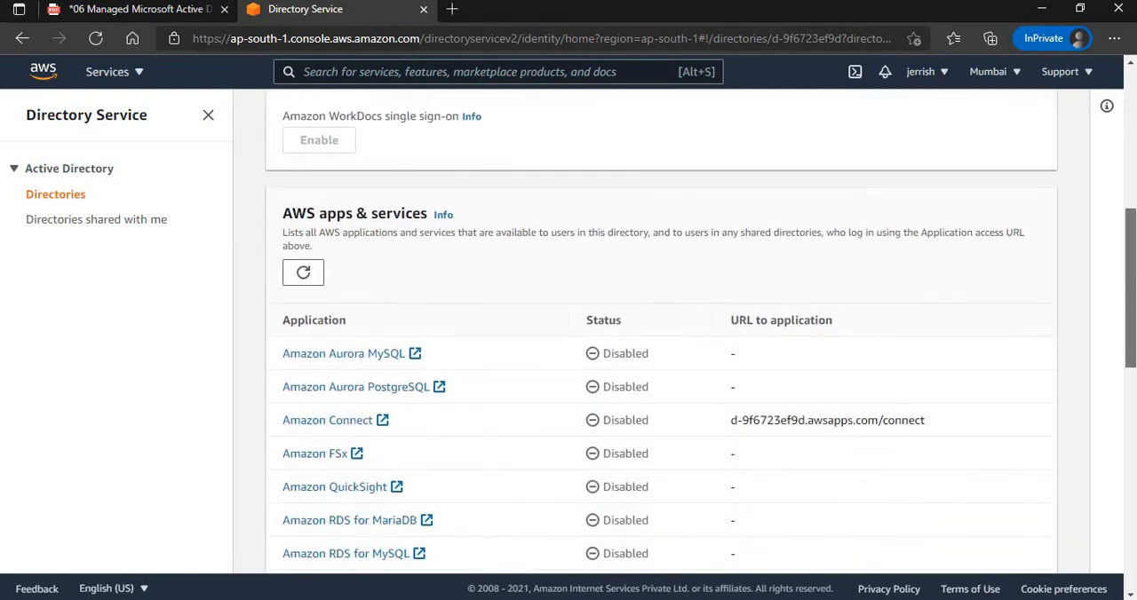
drag(1134, 247, 1133, 261)
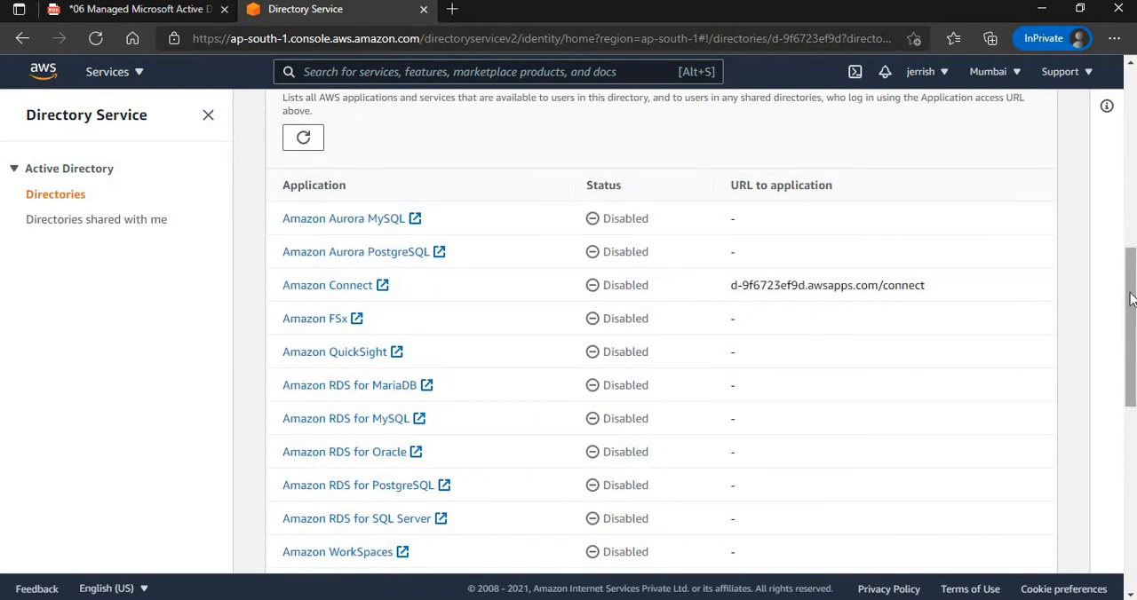
drag(1132, 316, 1132, 171)
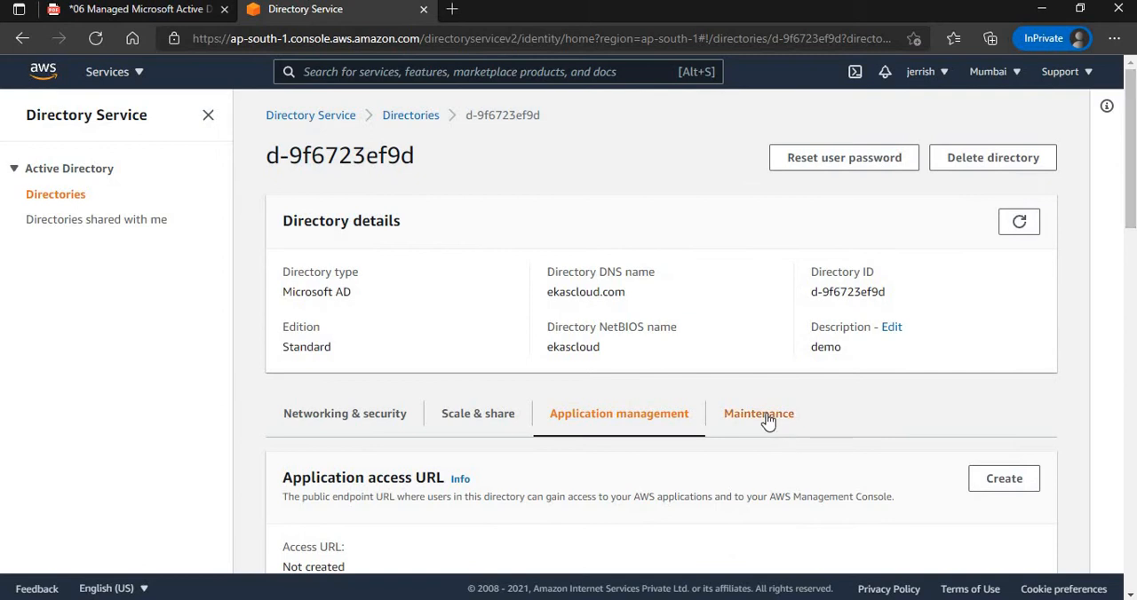
click(768, 421)
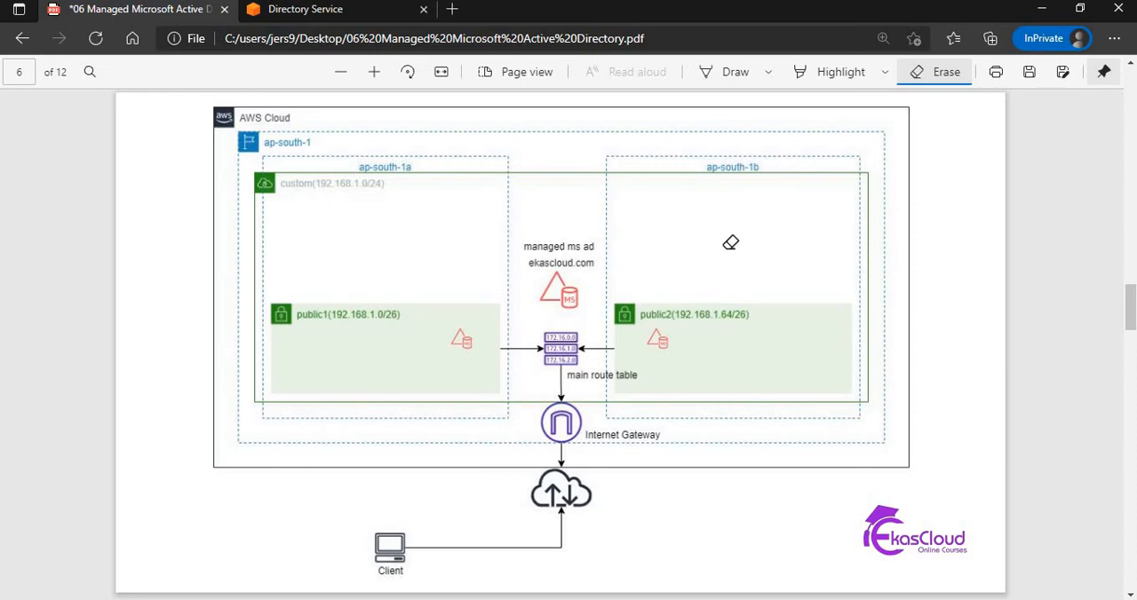
Compare the directory's details page with the managed AD architecture diagram in the PDF.
click(315, 11)
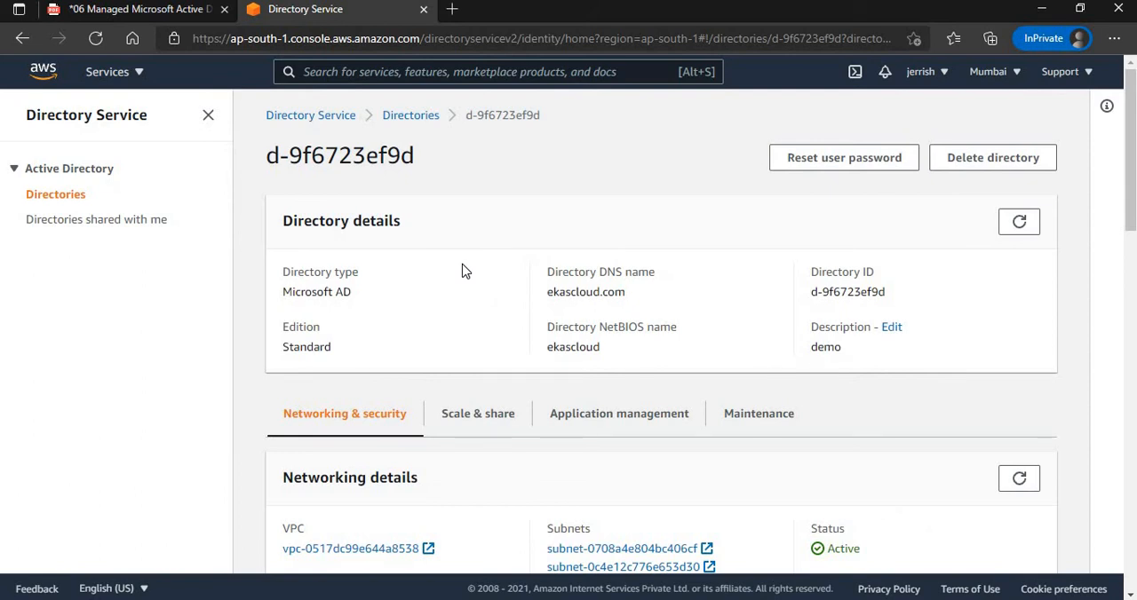
click(168, 11)
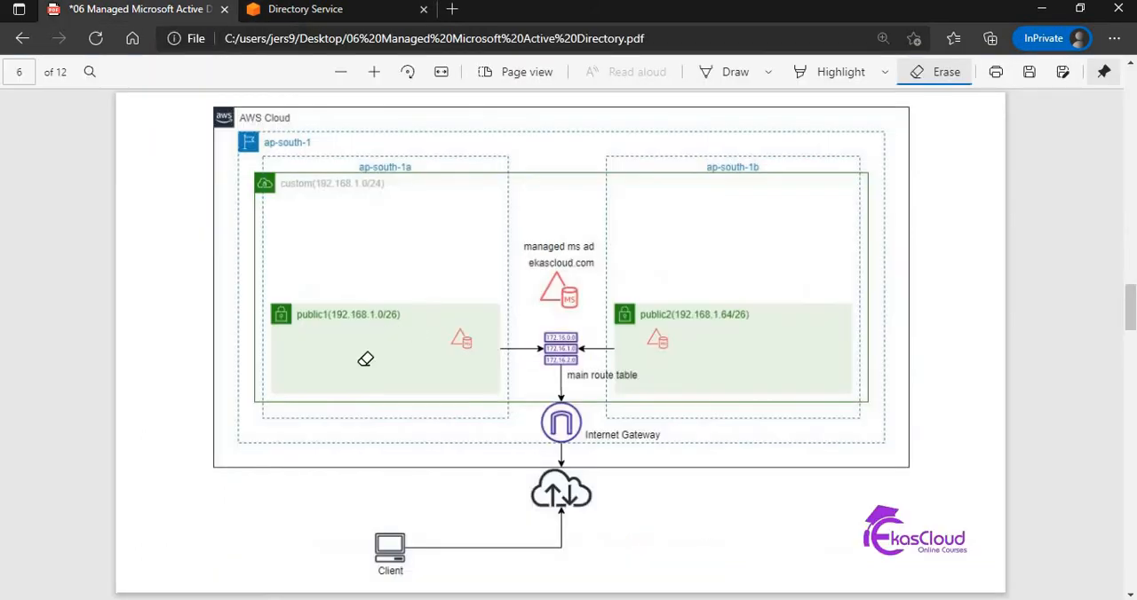
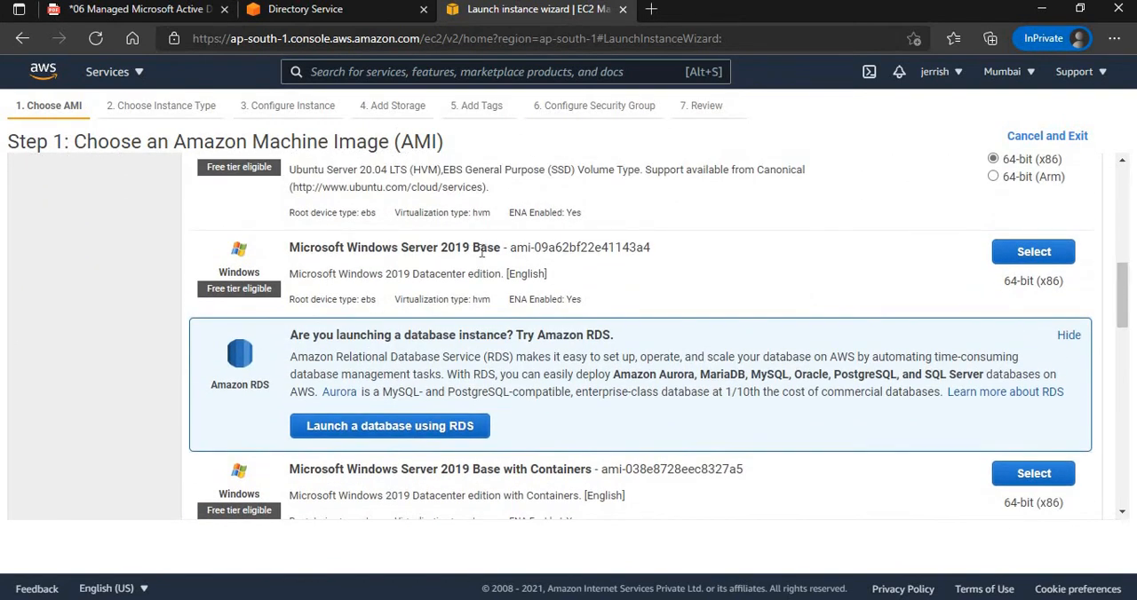
Choose the Microsoft Windows Server 2019 Base image with the t2.micro instance type and continue to the instance details.
click(1057, 255)
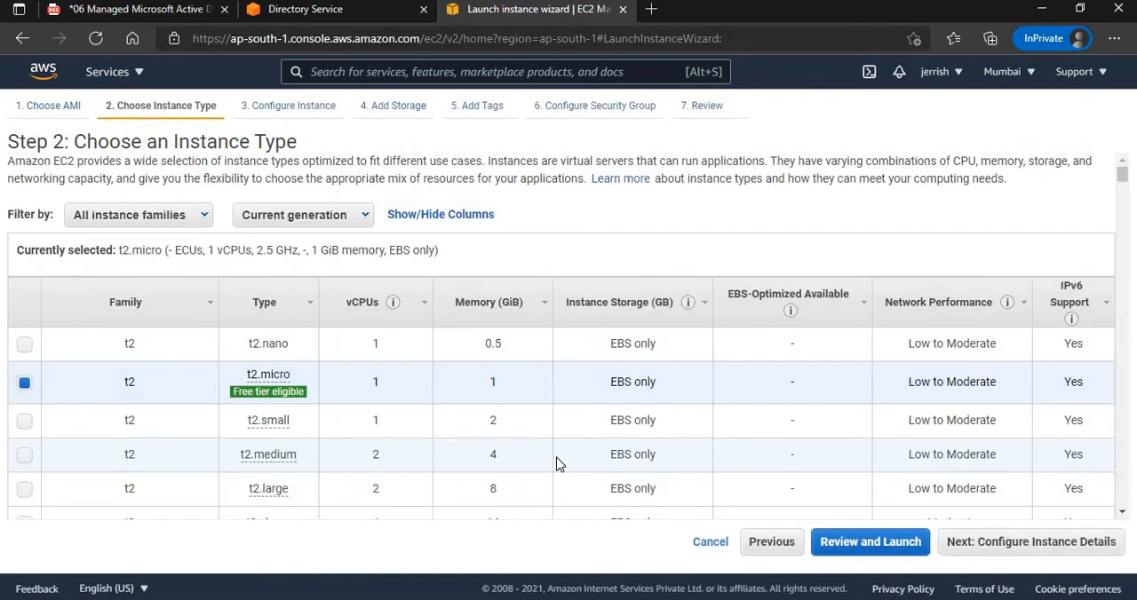
mouse_move(245, 397)
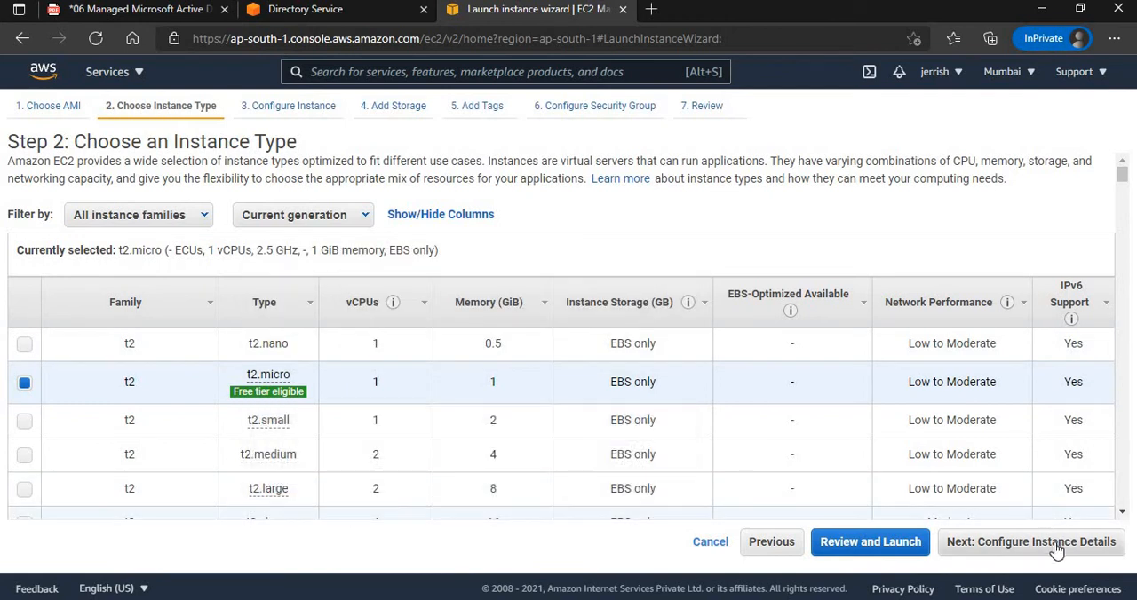
click(1055, 549)
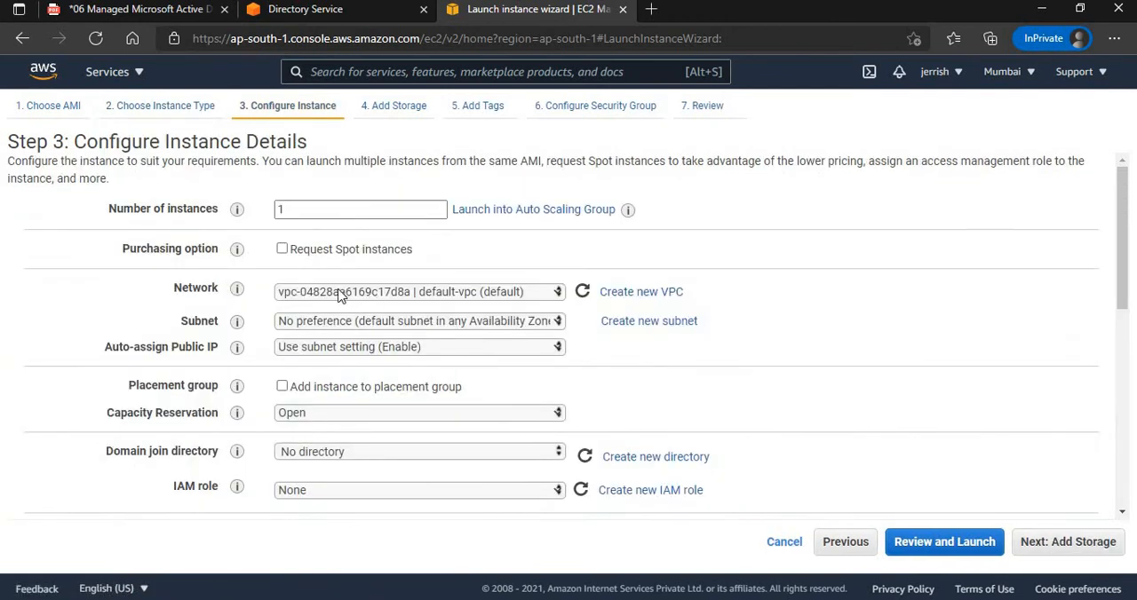
Place the instance in custom-vpc on the custom-vpc-public1 subnet and continue to the storage settings.
click(336, 296)
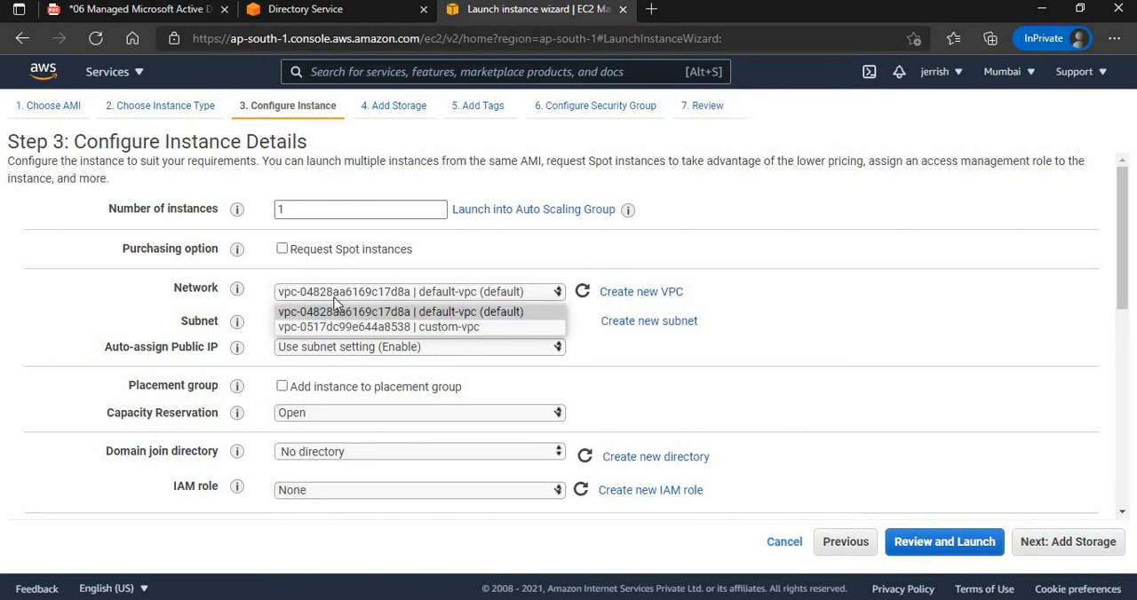
click(338, 325)
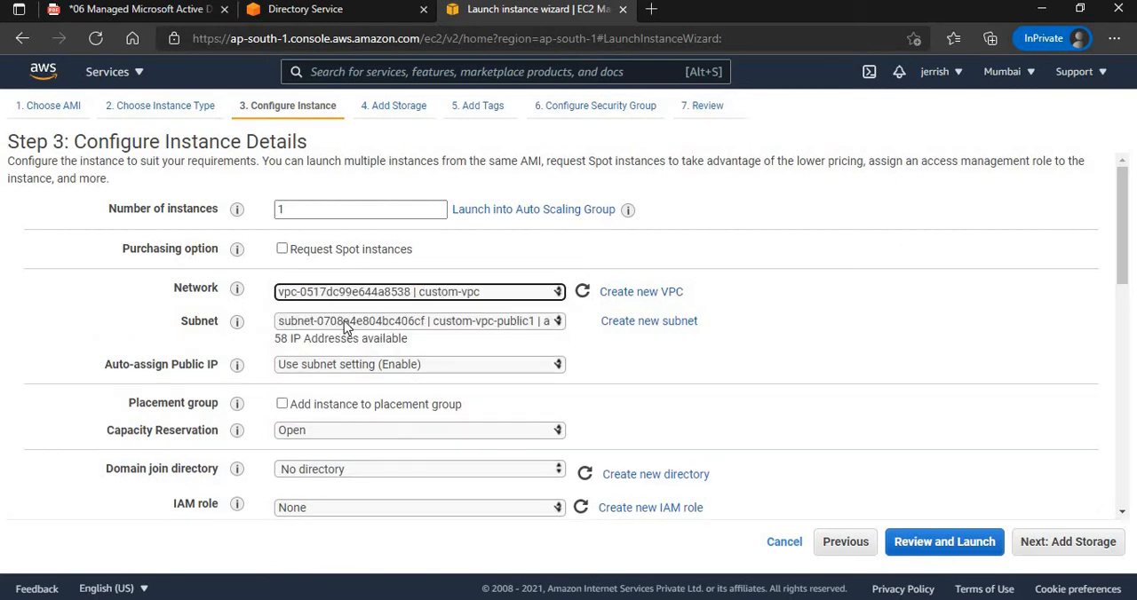
click(346, 324)
click(351, 345)
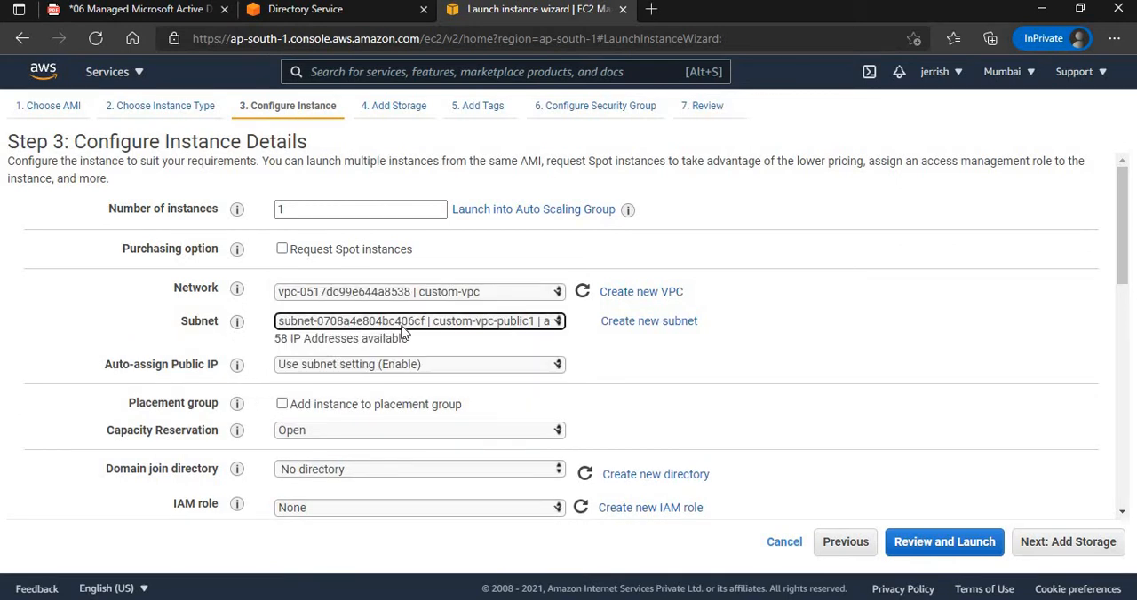
click(449, 354)
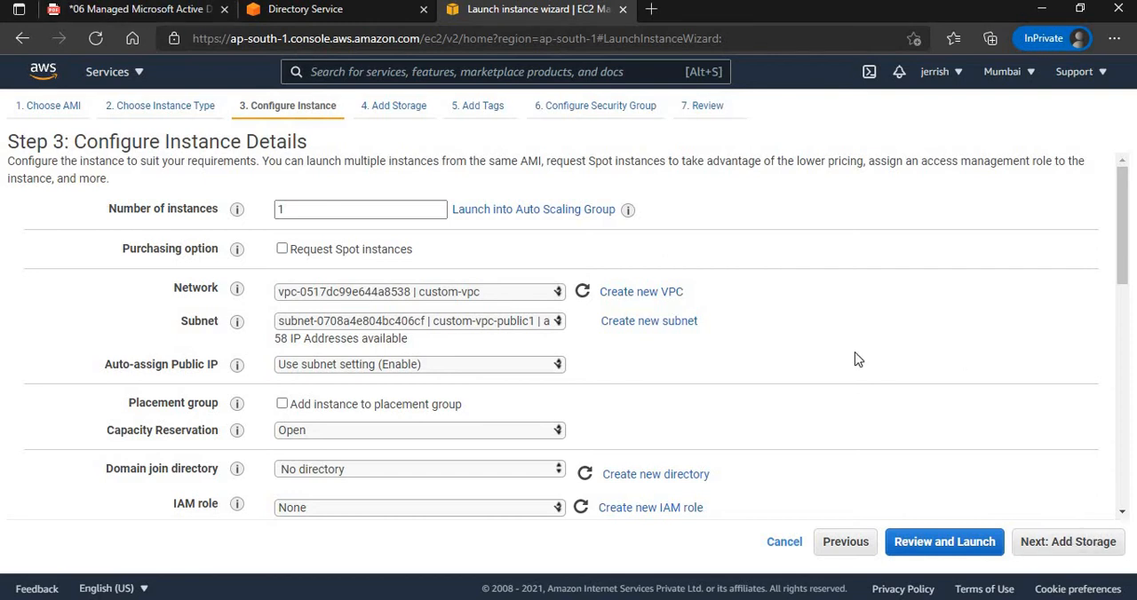
click(1068, 553)
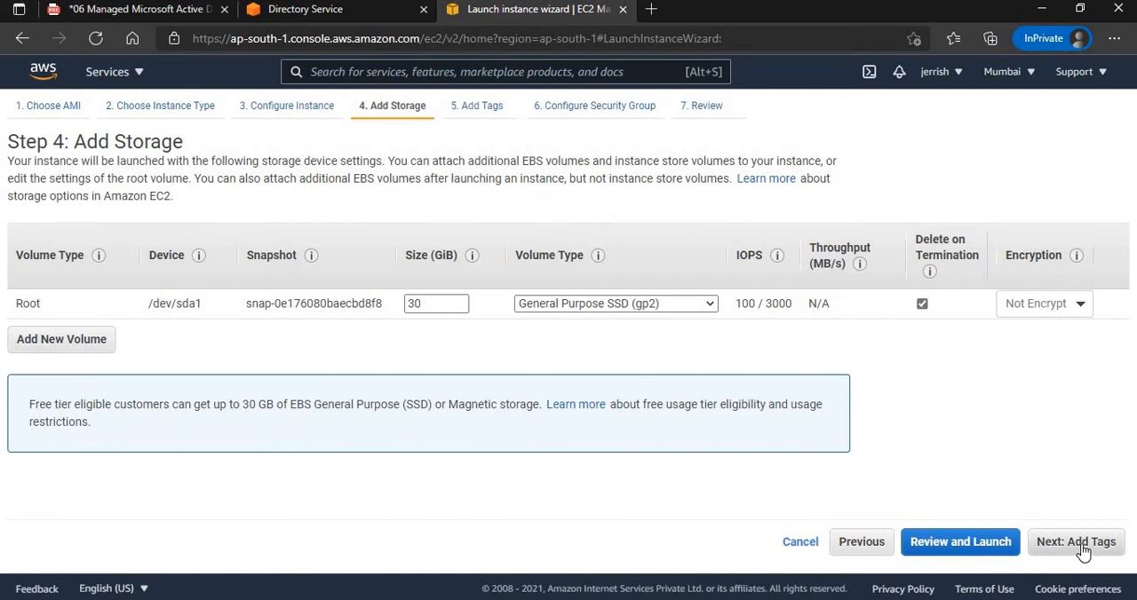
Keep the default storage, tag the instance with the Name windows1 and continue to the security group settings.
click(1082, 550)
click(622, 325)
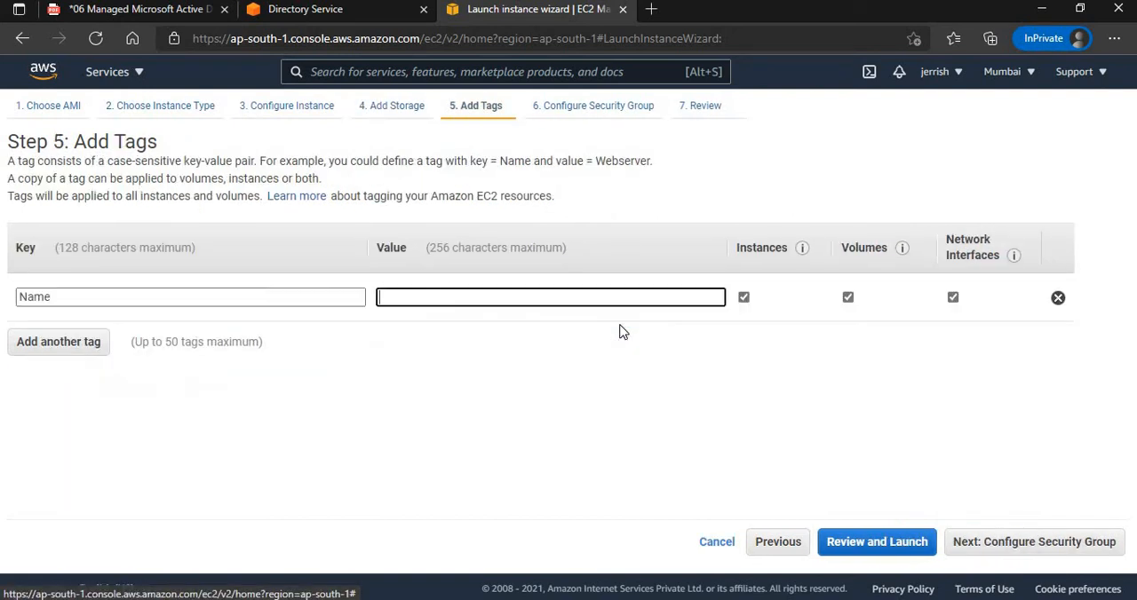
text(windows1)
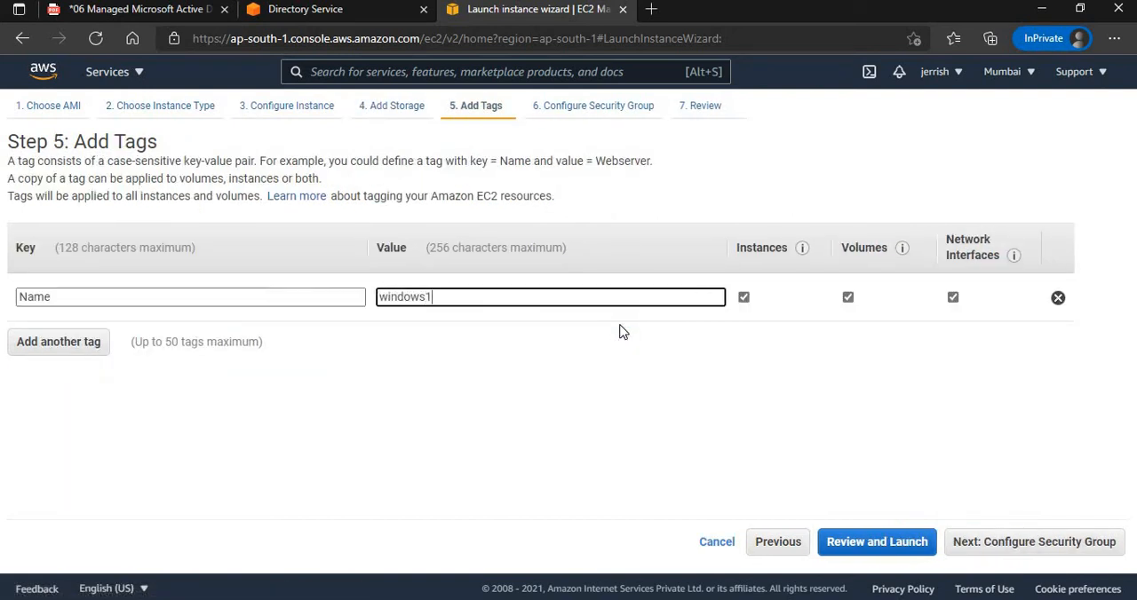
click(1076, 543)
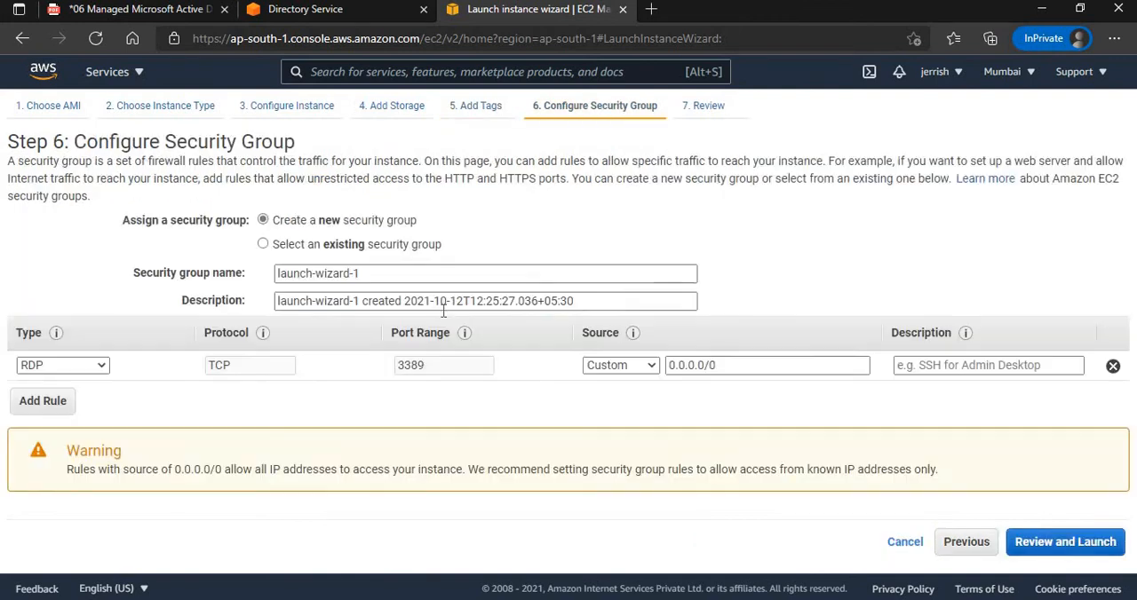
Assign the existing demo-sg security group, check its inbound rules for RDP, and proceed to the launch review.
click(263, 244)
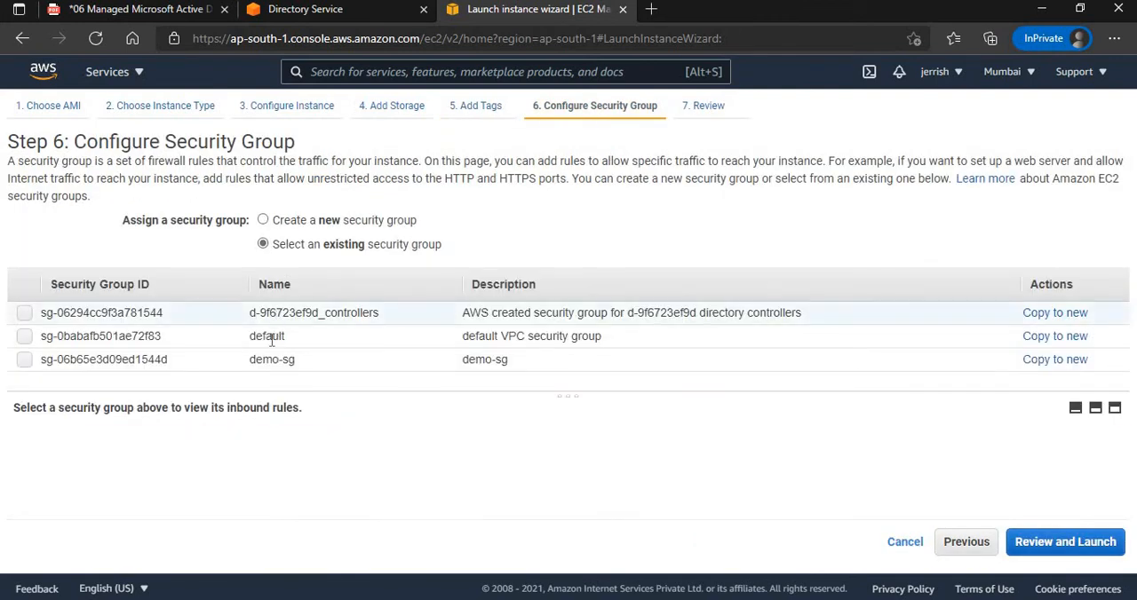
click(266, 361)
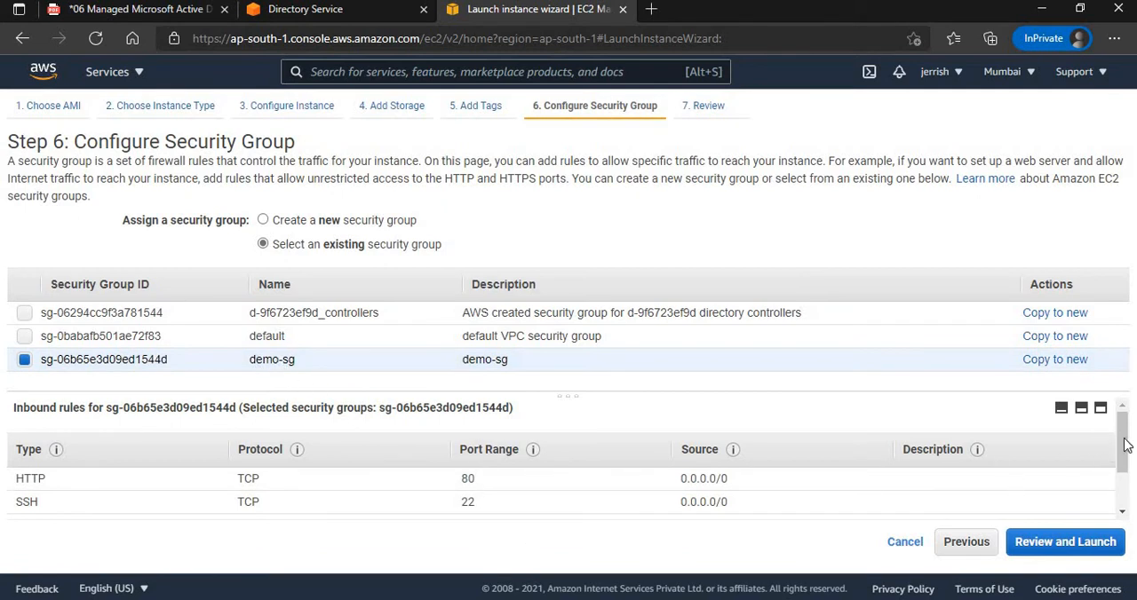
drag(1123, 436, 1123, 467)
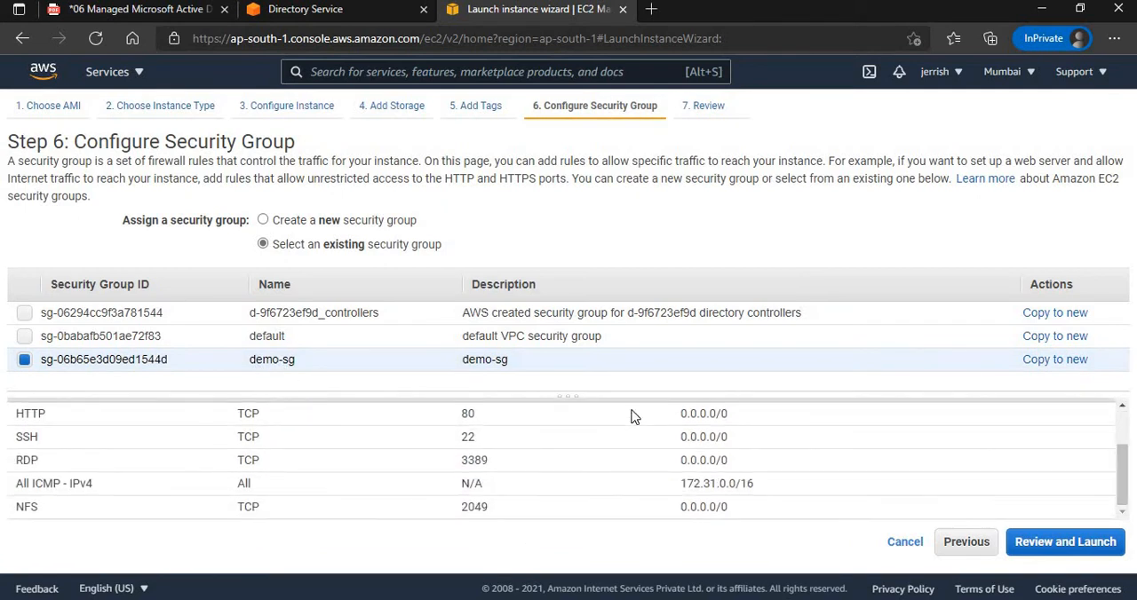
double_click(21, 459)
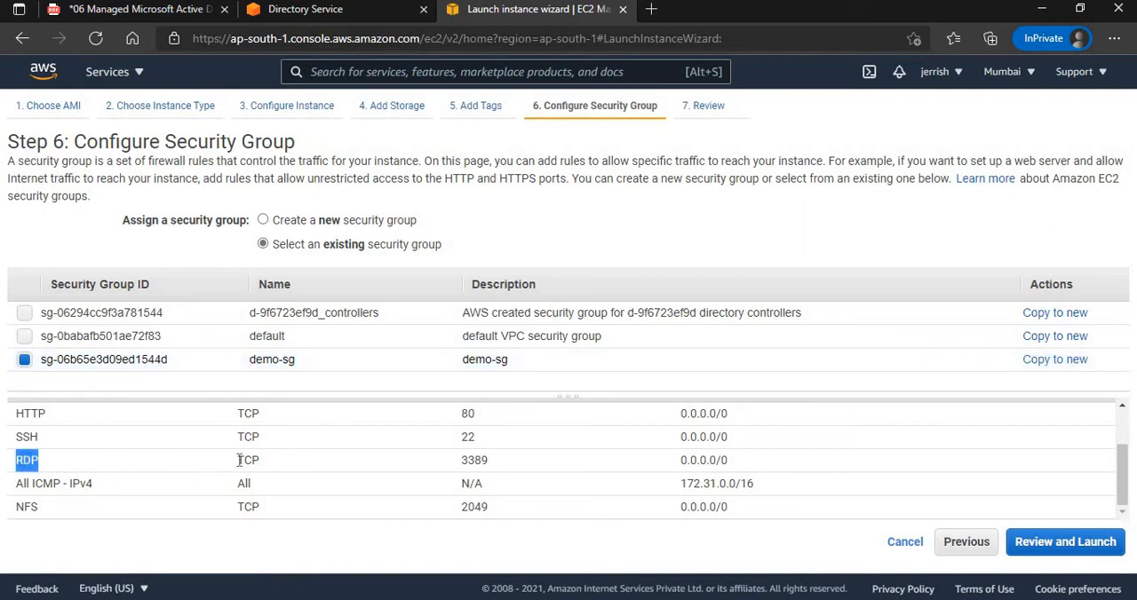
click(1104, 552)
Launch the instance with the existing private-key RSA key pair, acknowledging access to the private key file.
click(1102, 548)
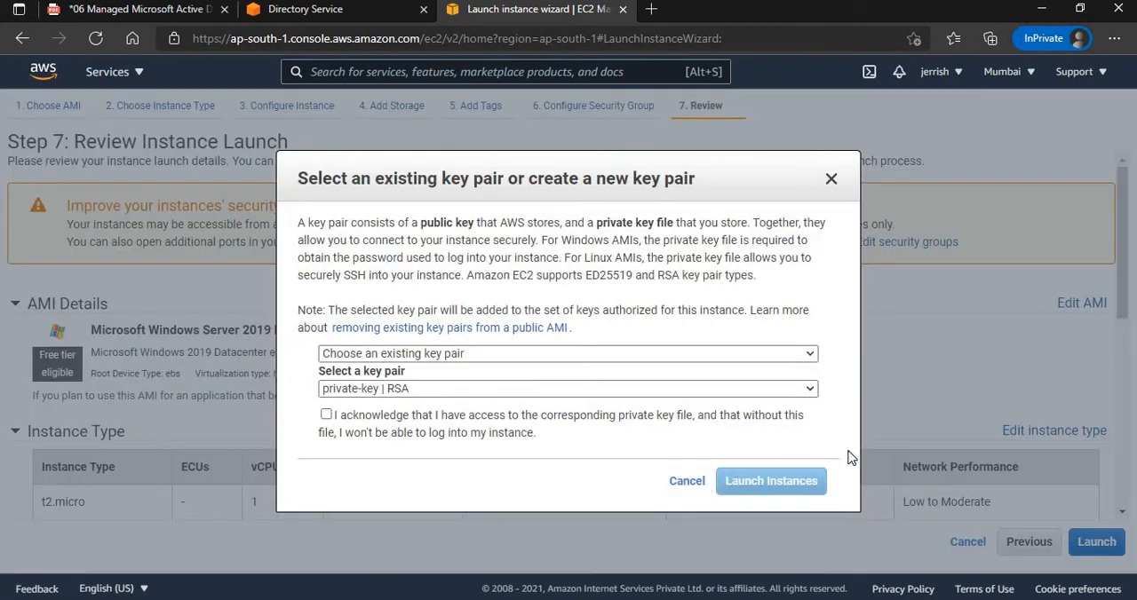
click(326, 416)
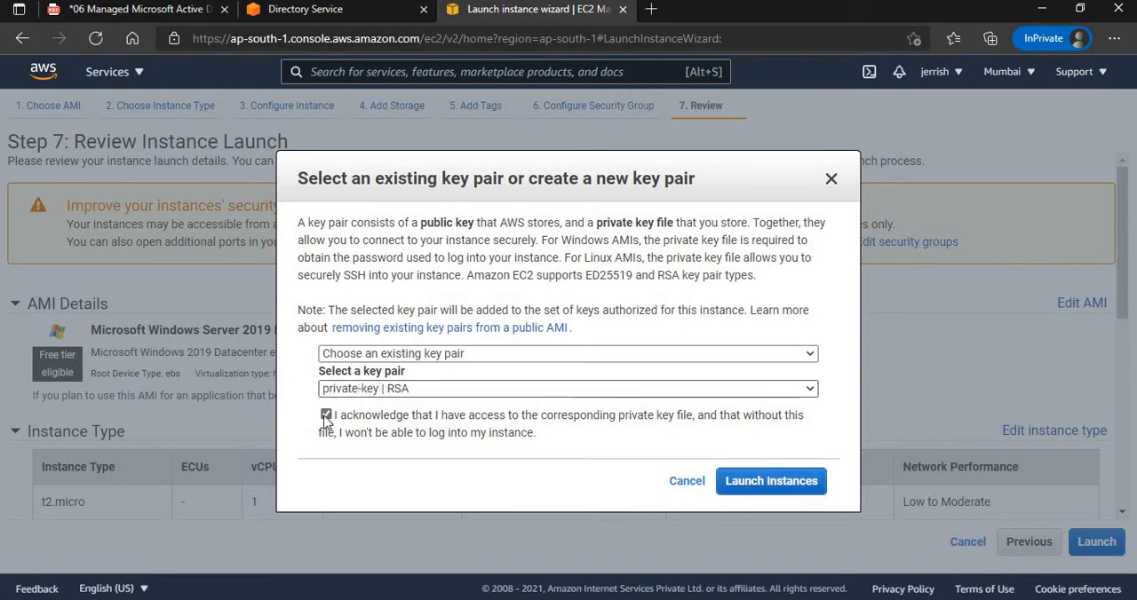
click(797, 482)
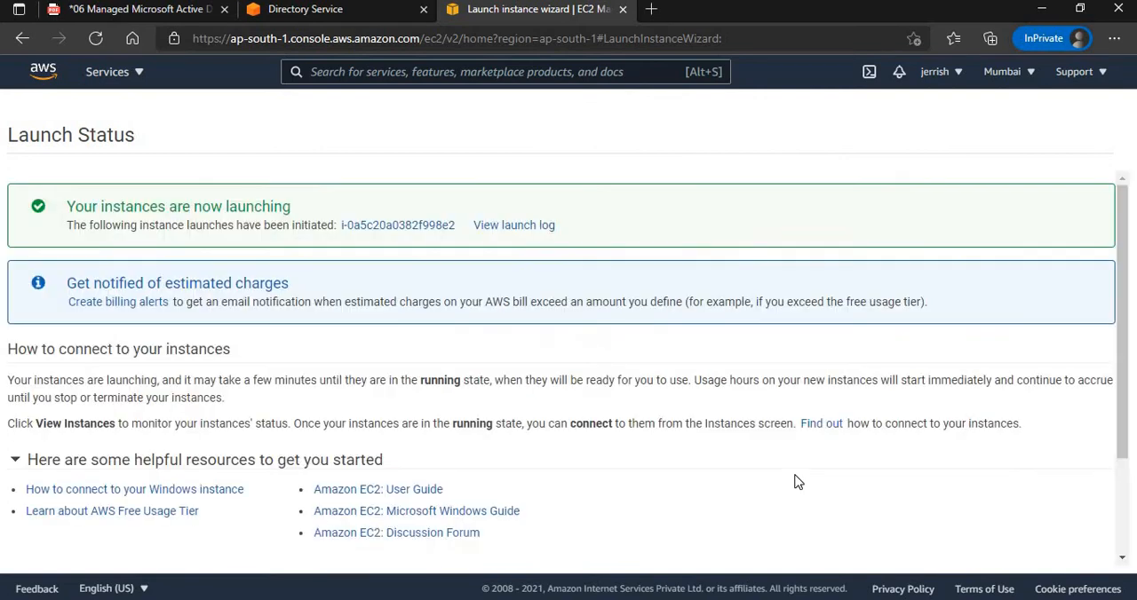
View the instances list, select windows1 and refresh the list to check its state.
scroll(1126, 536, down, 3)
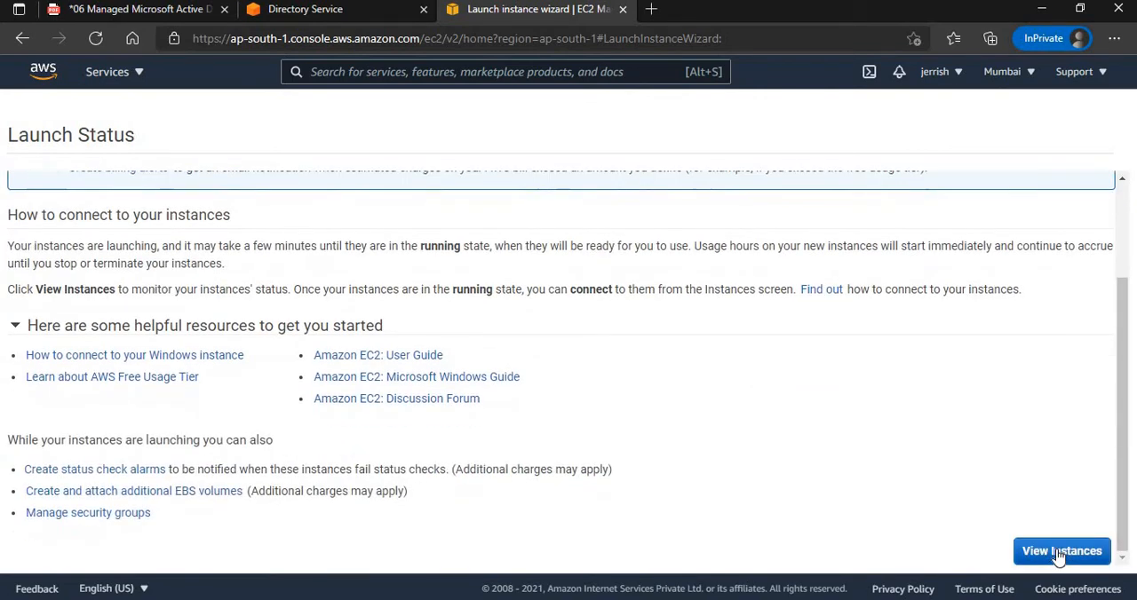
click(1059, 552)
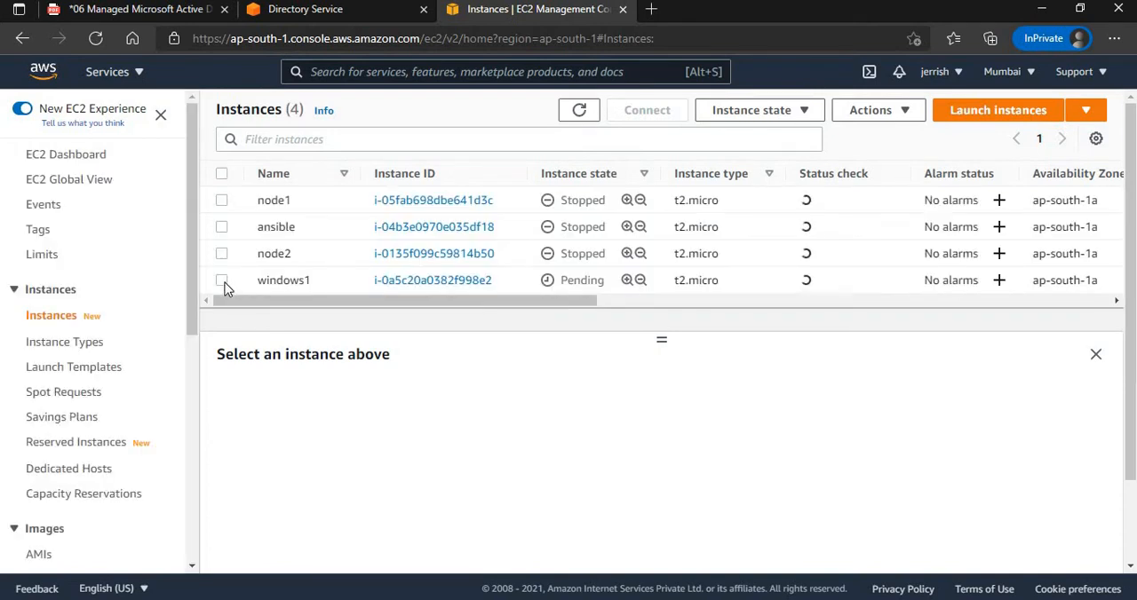
click(222, 281)
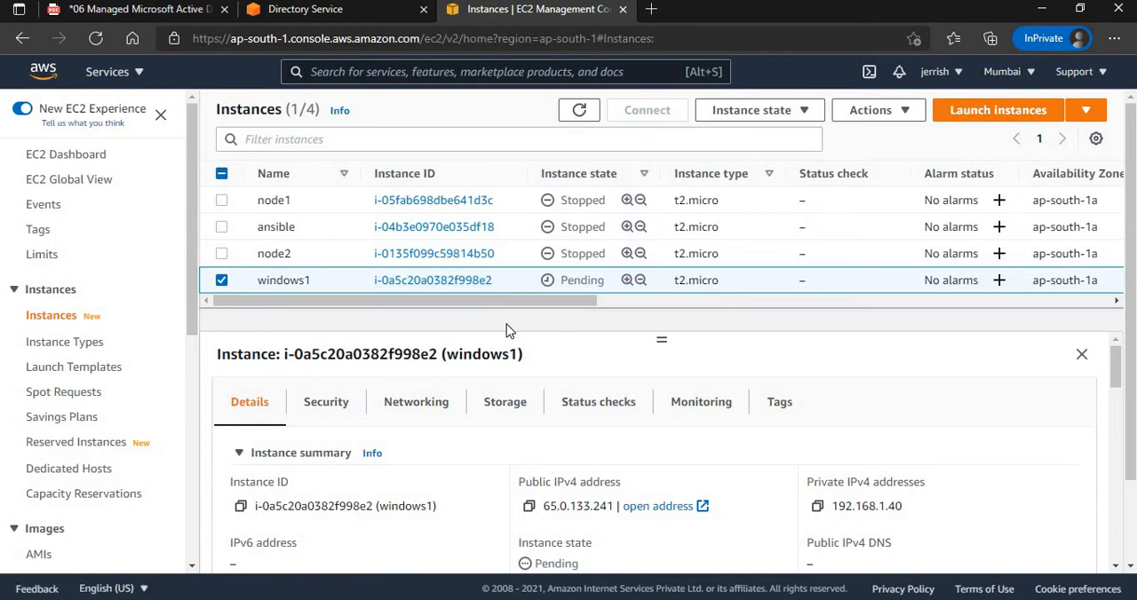
click(579, 110)
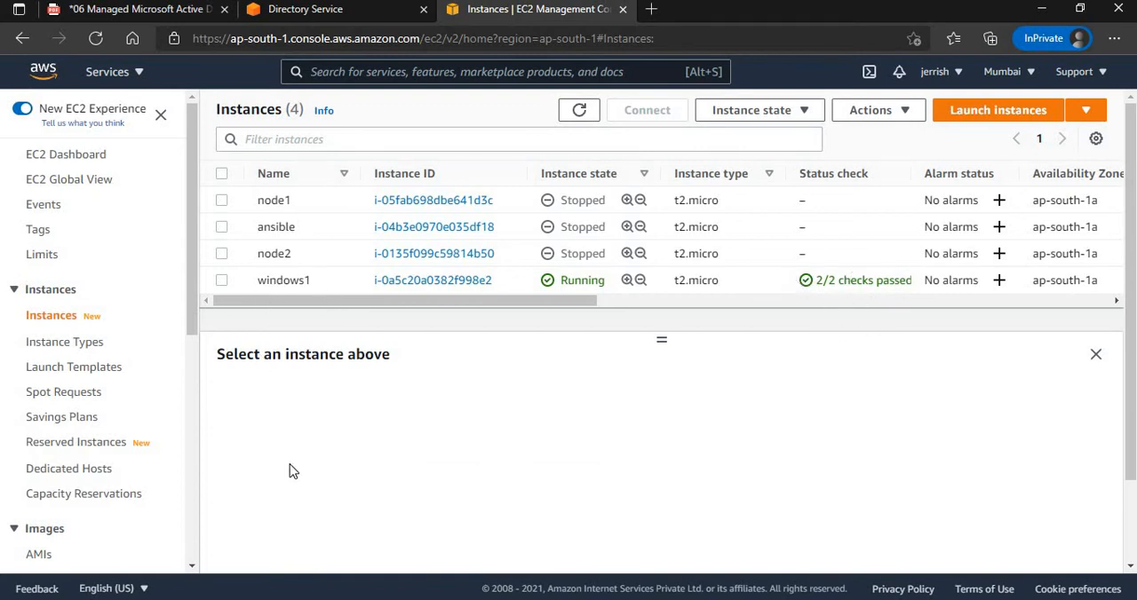
In the PDF diagram, draw a freehand arrow from the Client through the internet gateway to the T2 instance.
click(102, 9)
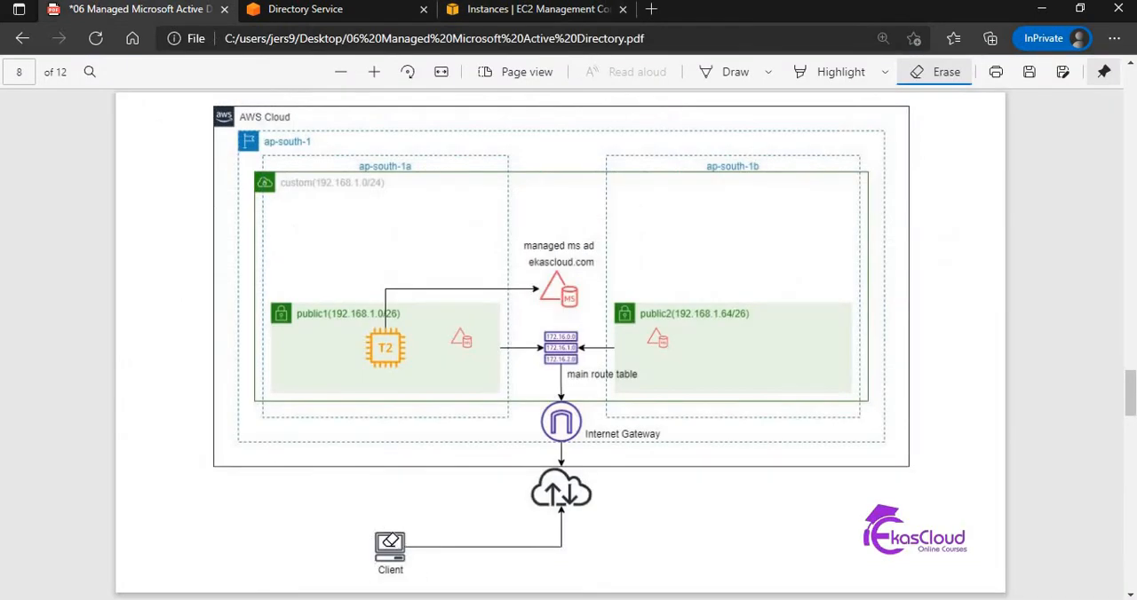
click(713, 71)
mouse_move(405, 549)
mouse_down()
mouse_move(549, 454)
mouse_move(484, 372)
mouse_move(406, 366)
mouse_move(400, 378)
mouse_up()
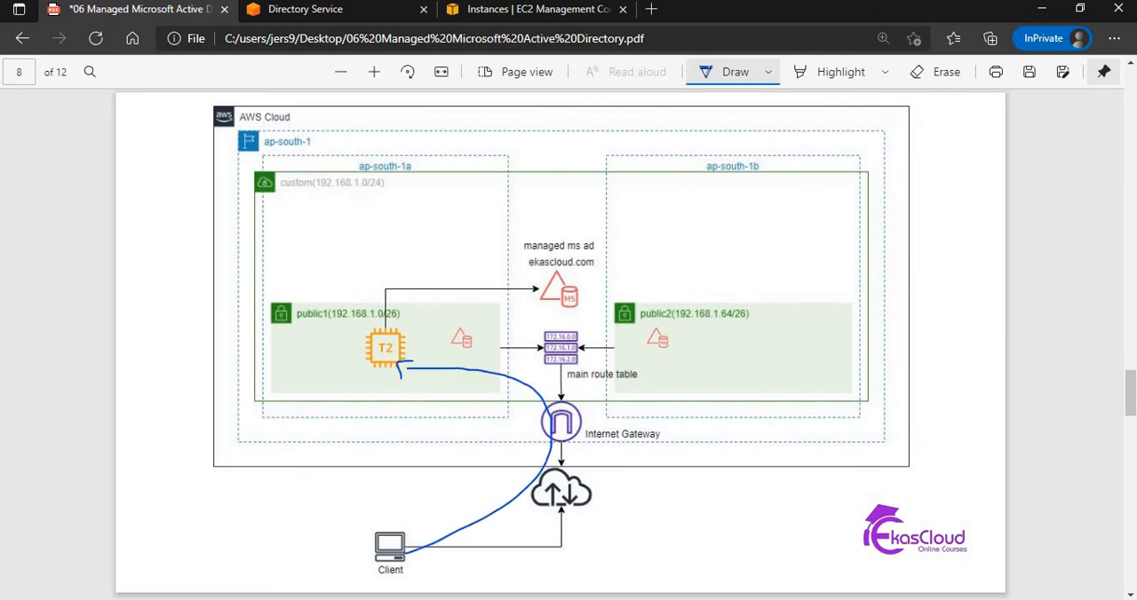
Search Windows for Remote Desktop Connection and open the app.
key(super)
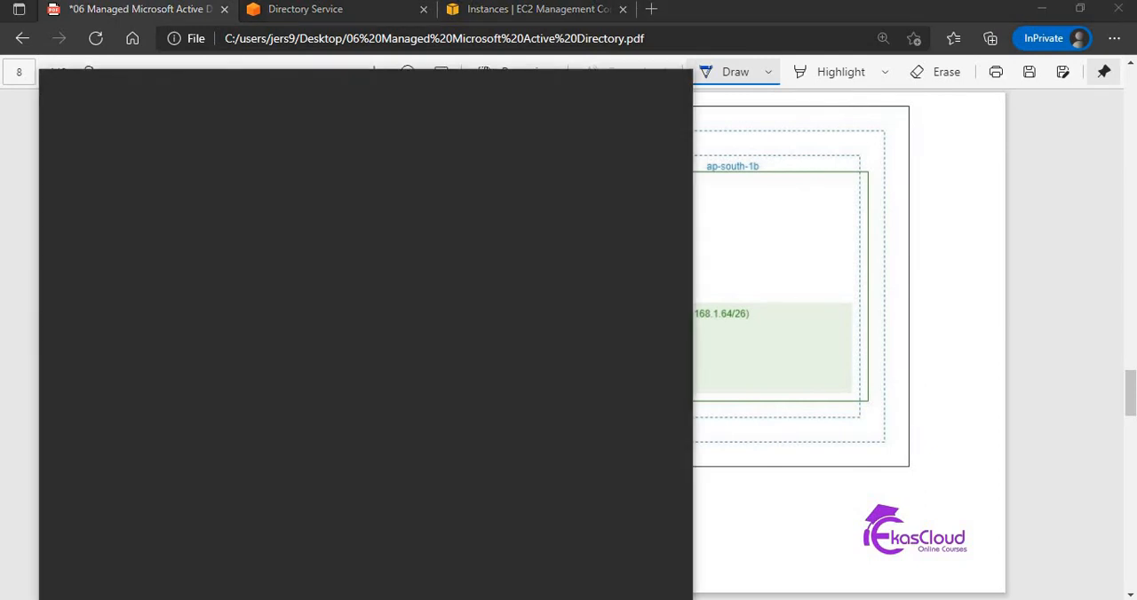
text(re)
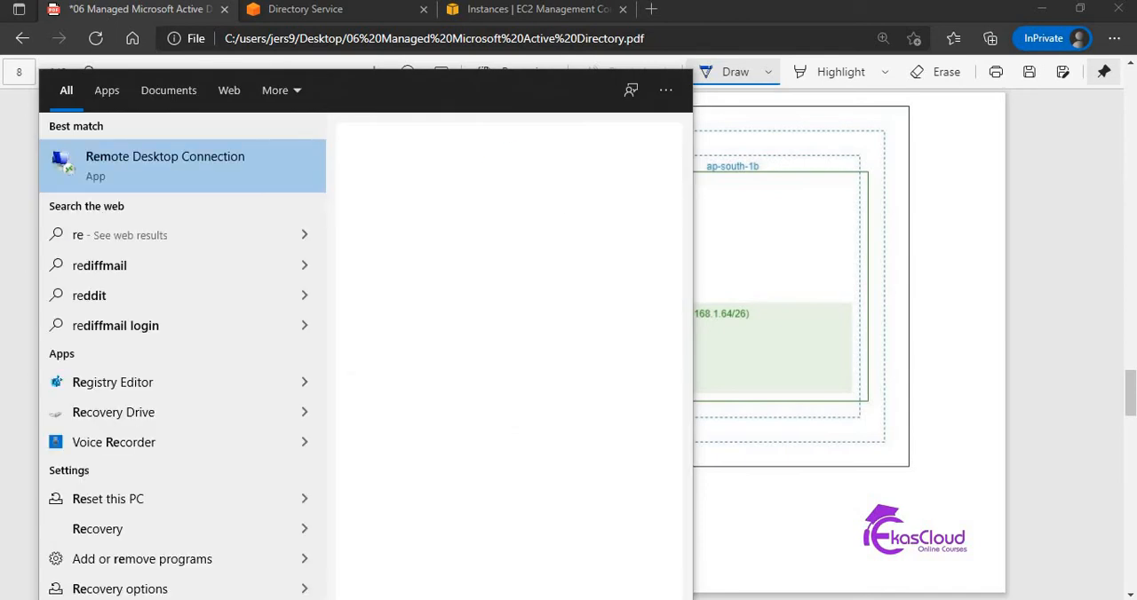
text(mot)
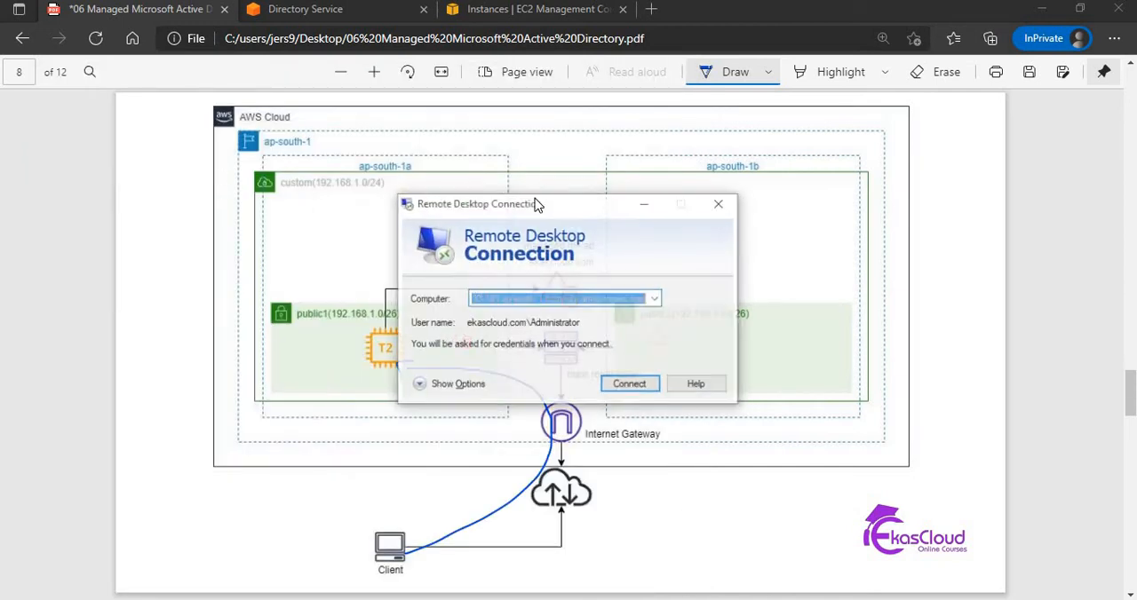
Copy windows1's public IPv4 address from the EC2 instances page and enter it as the Remote Desktop computer, 65.0.133.241.
click(495, 10)
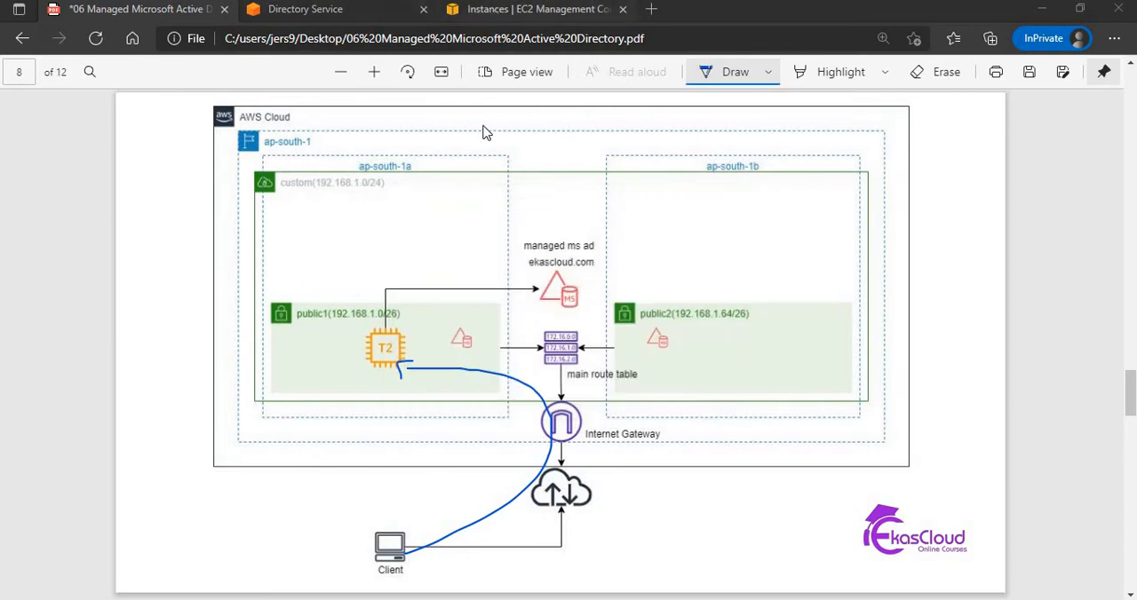
click(220, 282)
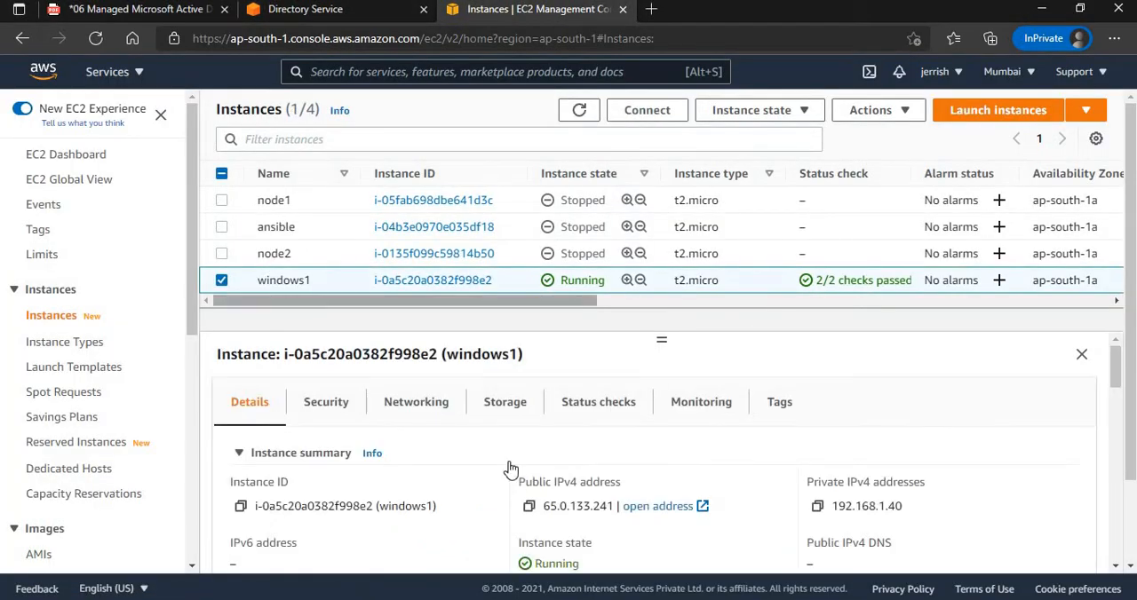
click(531, 508)
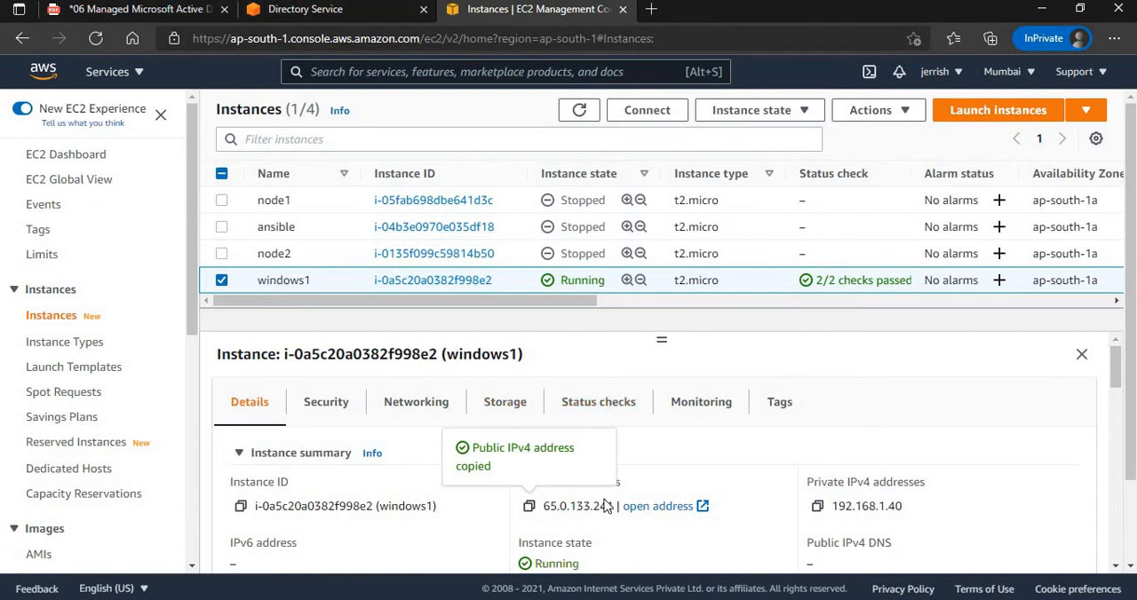
click(573, 551)
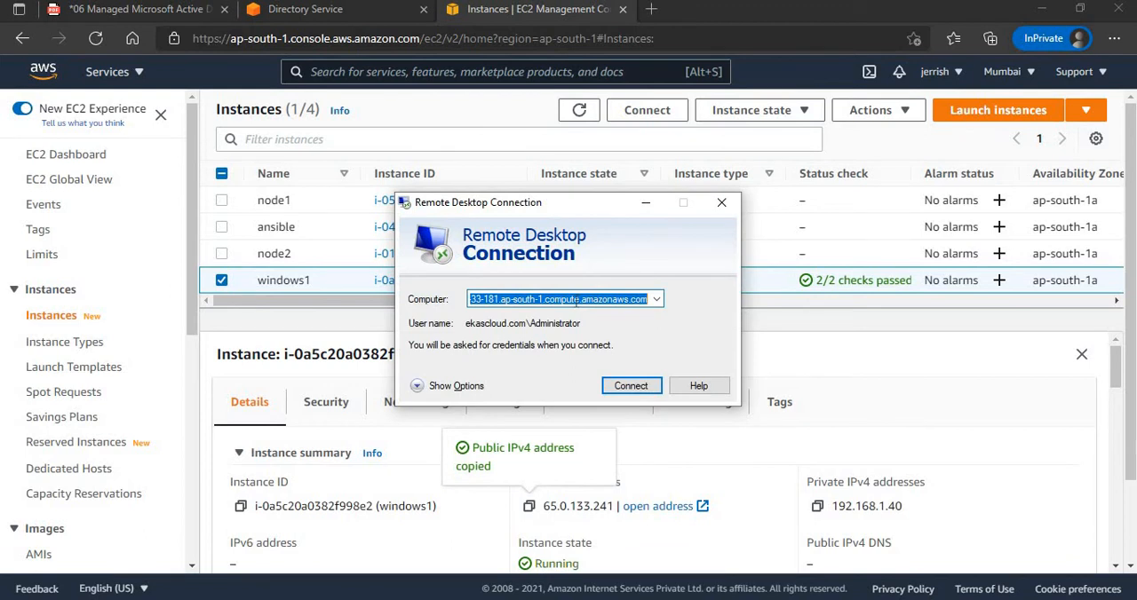
key(ctrl+v)
Expand the Remote Desktop options, set the user name to Administrator and start the connection.
click(442, 385)
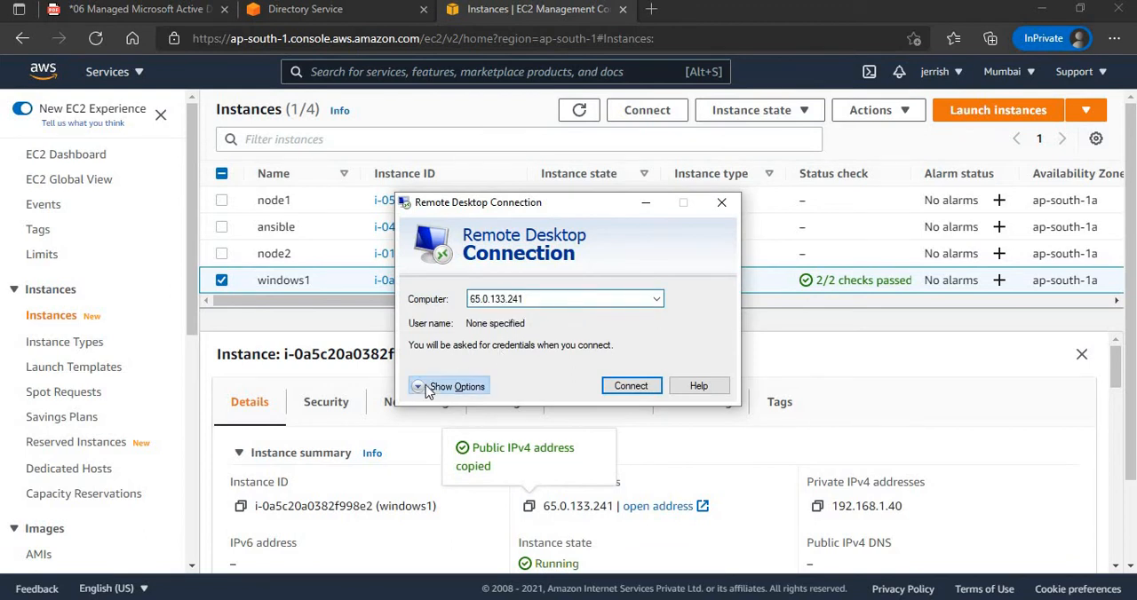
click(546, 381)
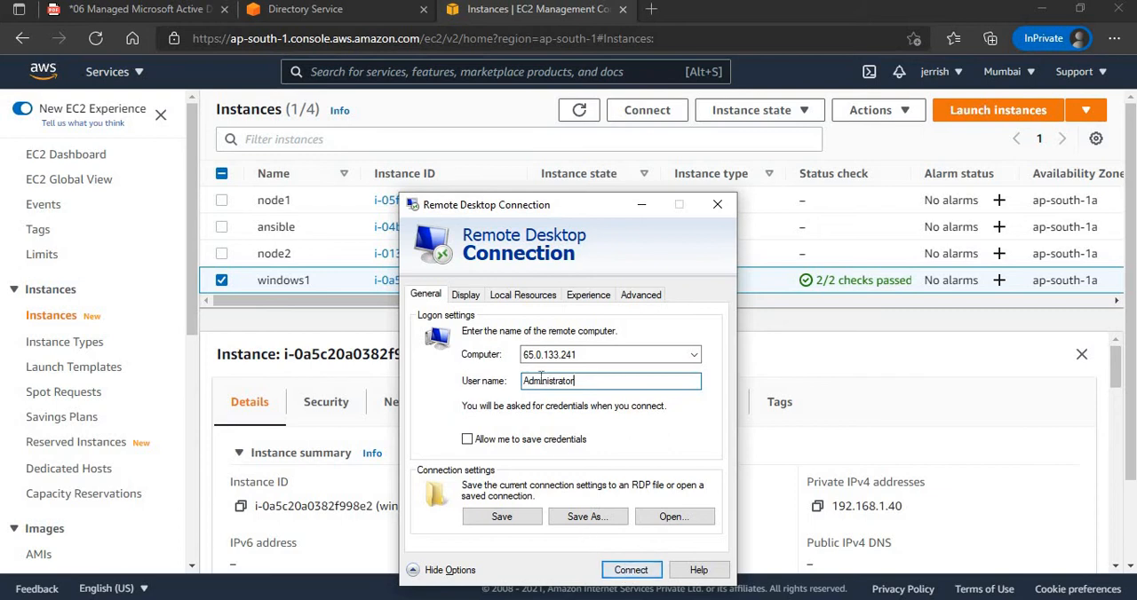
click(631, 571)
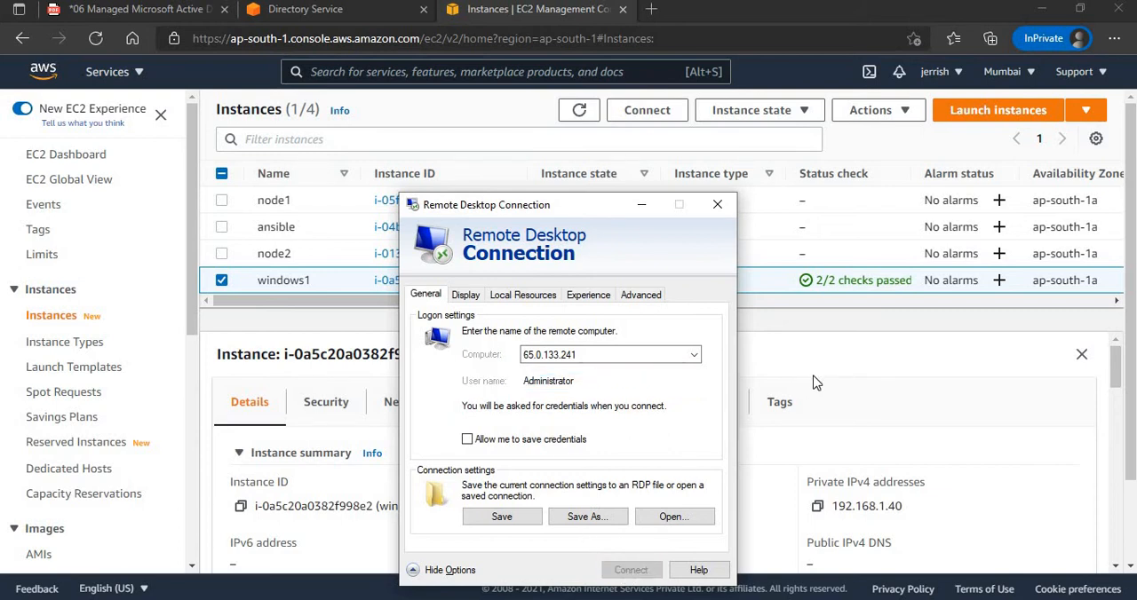
Decrypt windows1's administrator password with the private-key key pair through its RDP client connection page and copy the password.
click(647, 110)
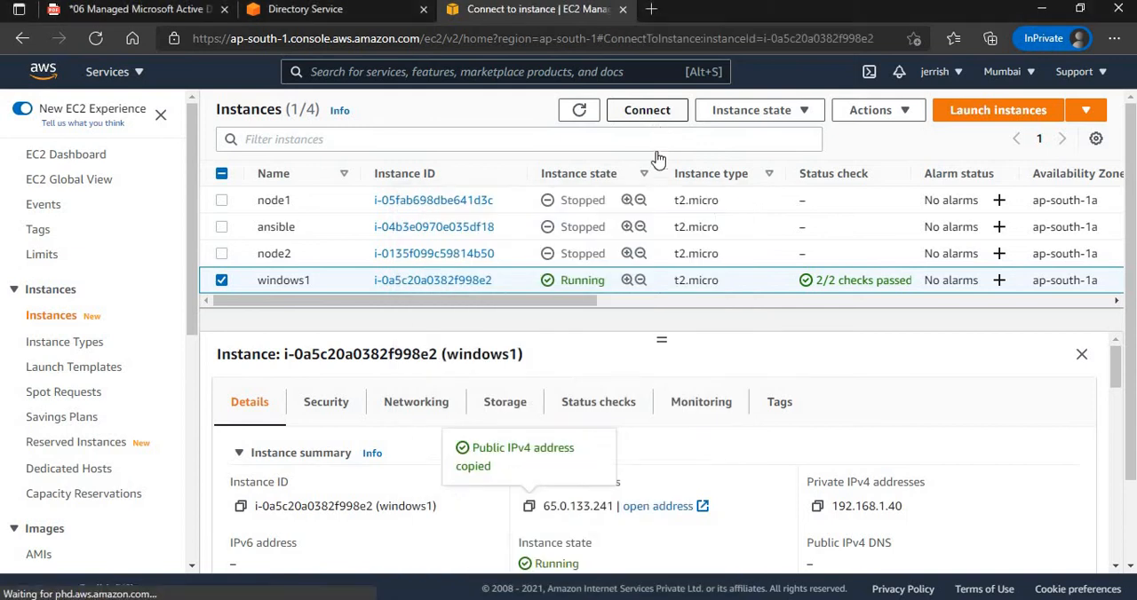
click(266, 250)
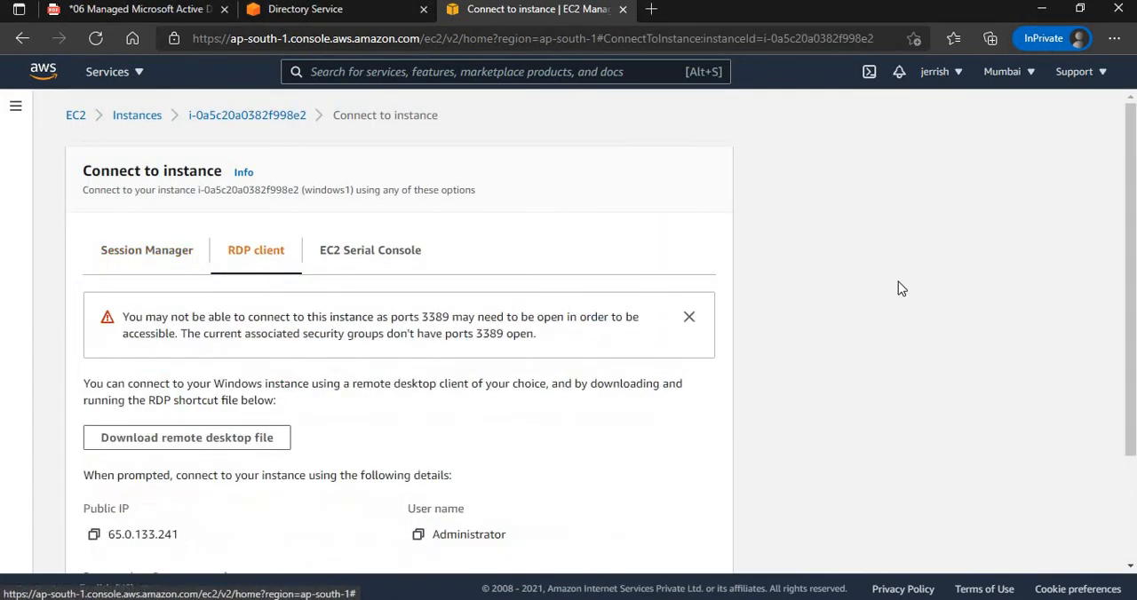
scroll(528, 406, down, 2)
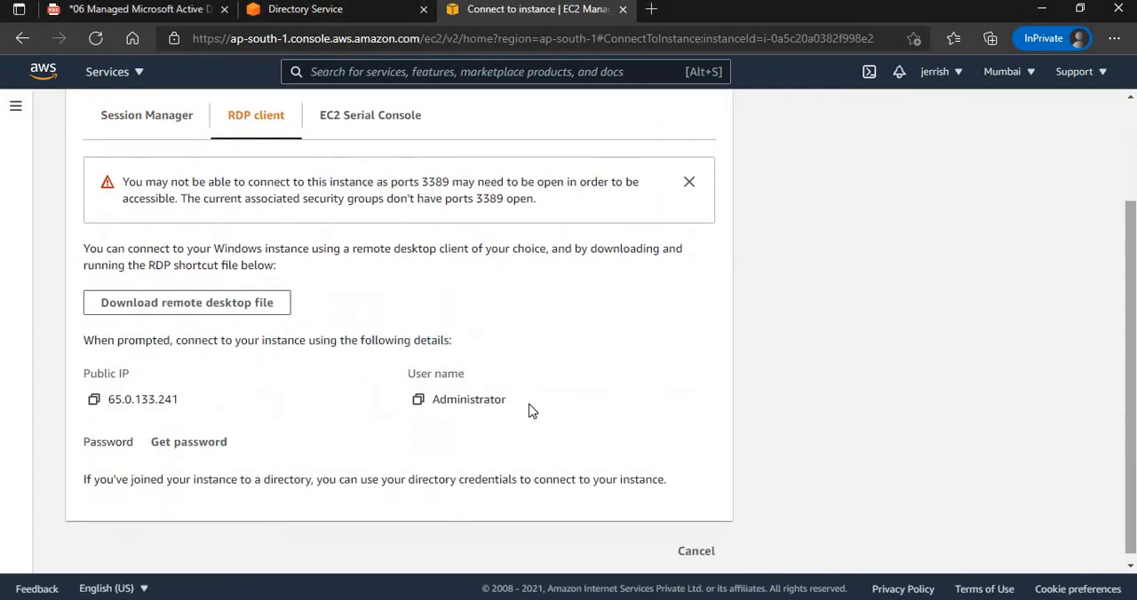
click(211, 449)
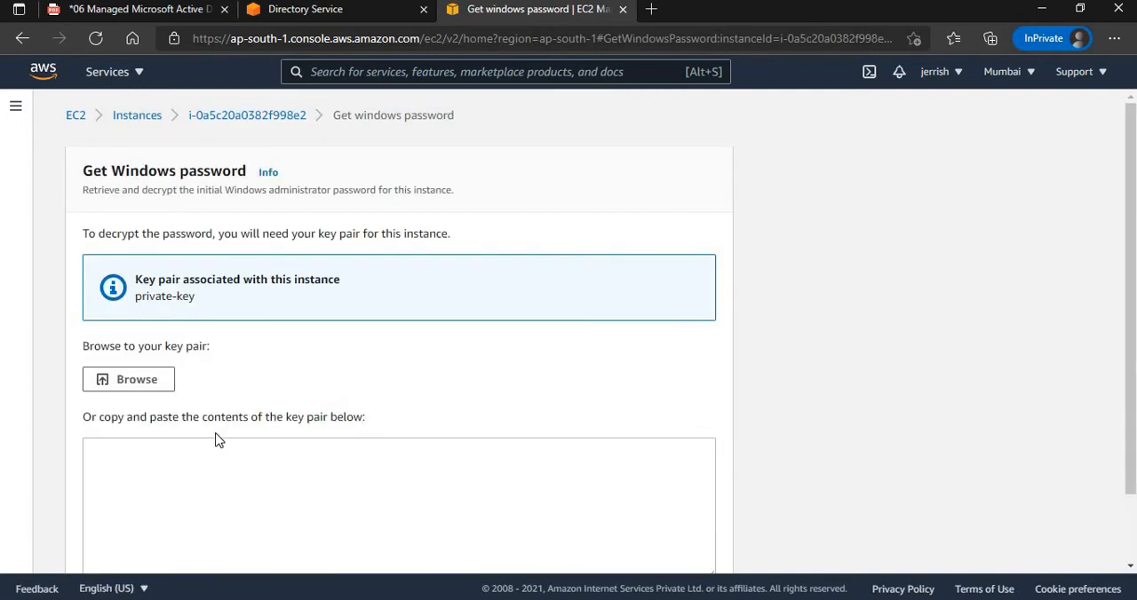
click(152, 378)
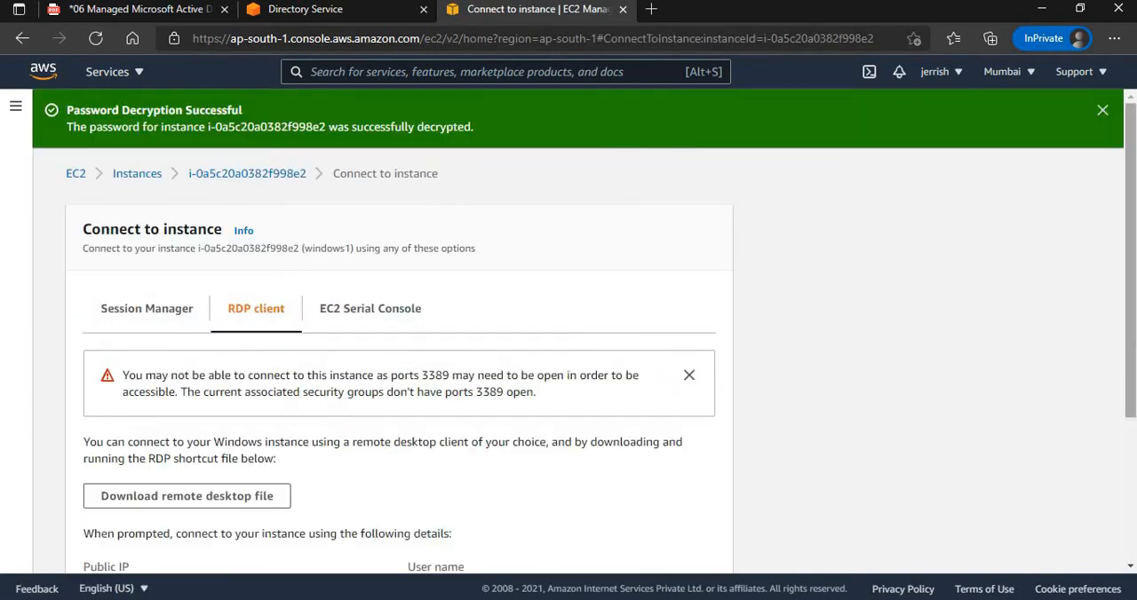
scroll(373, 485, down, 3)
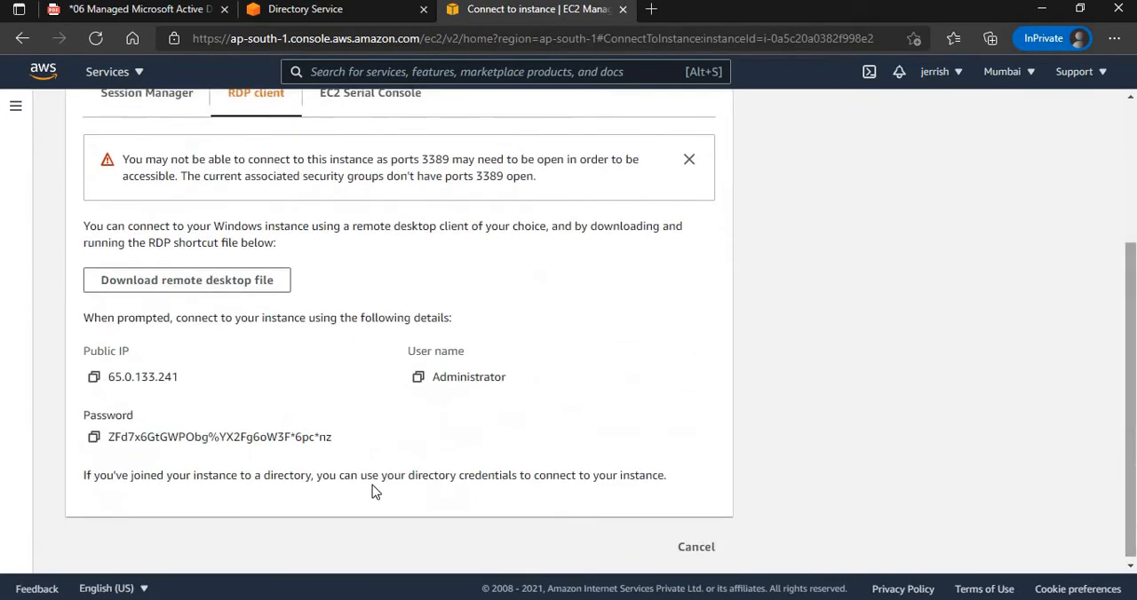
click(93, 438)
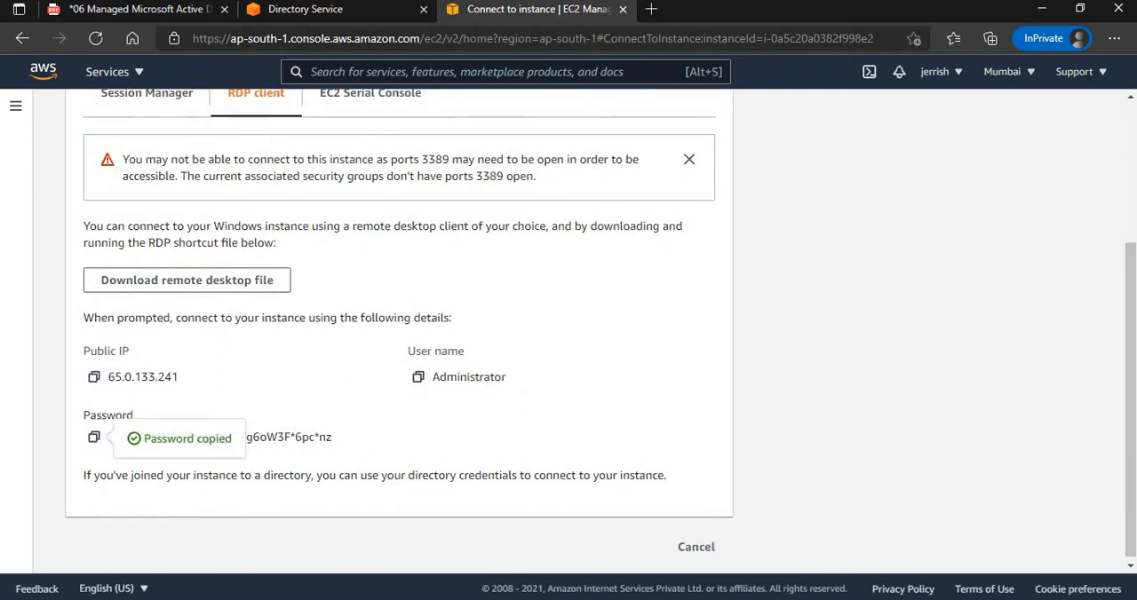
Enter the Administrator password for the remote connection to 65.0.133.241 and accept the untrusted certificate.
click(551, 555)
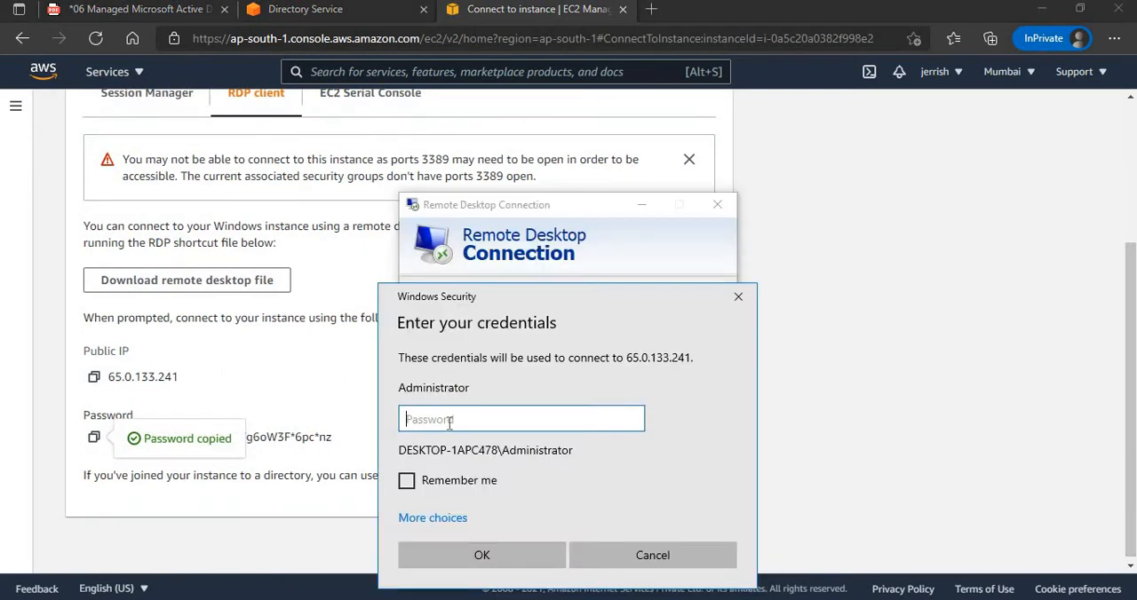
key(ctrl+v)
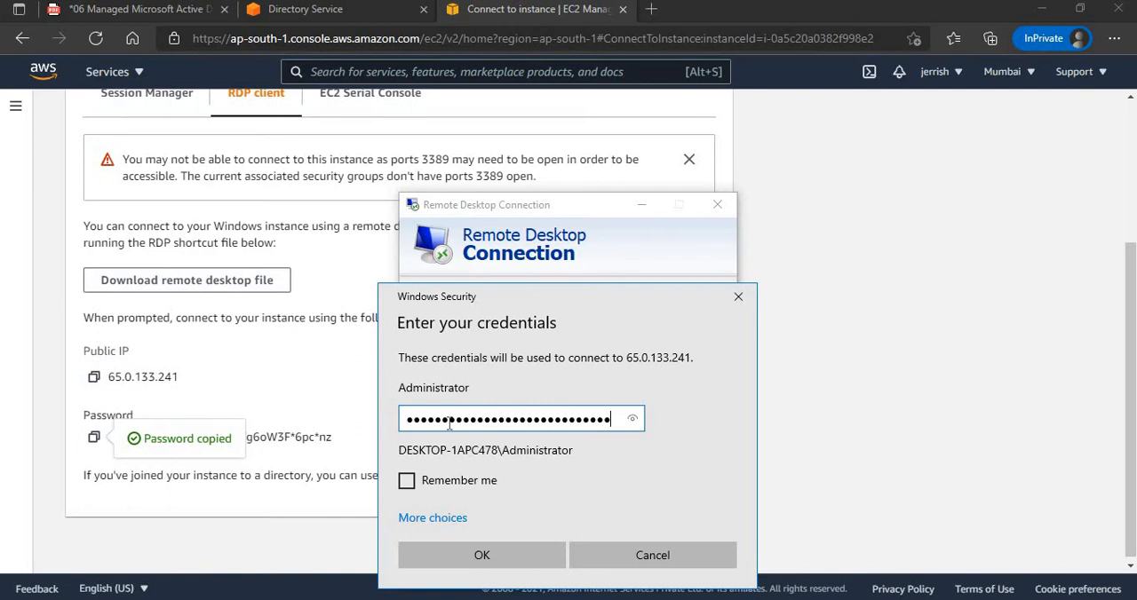
click(447, 555)
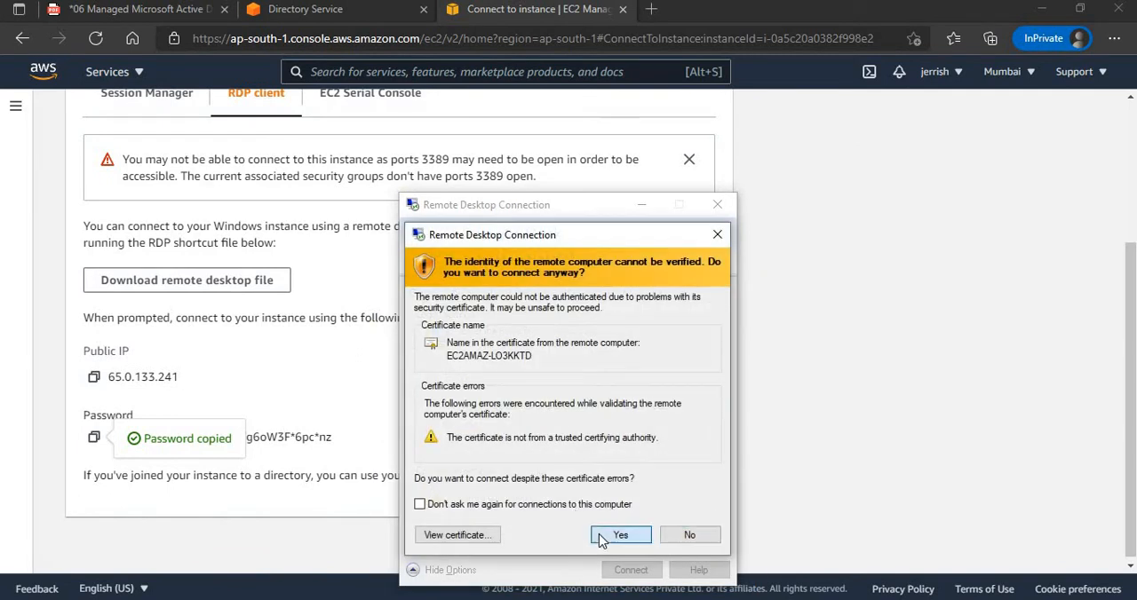
click(602, 538)
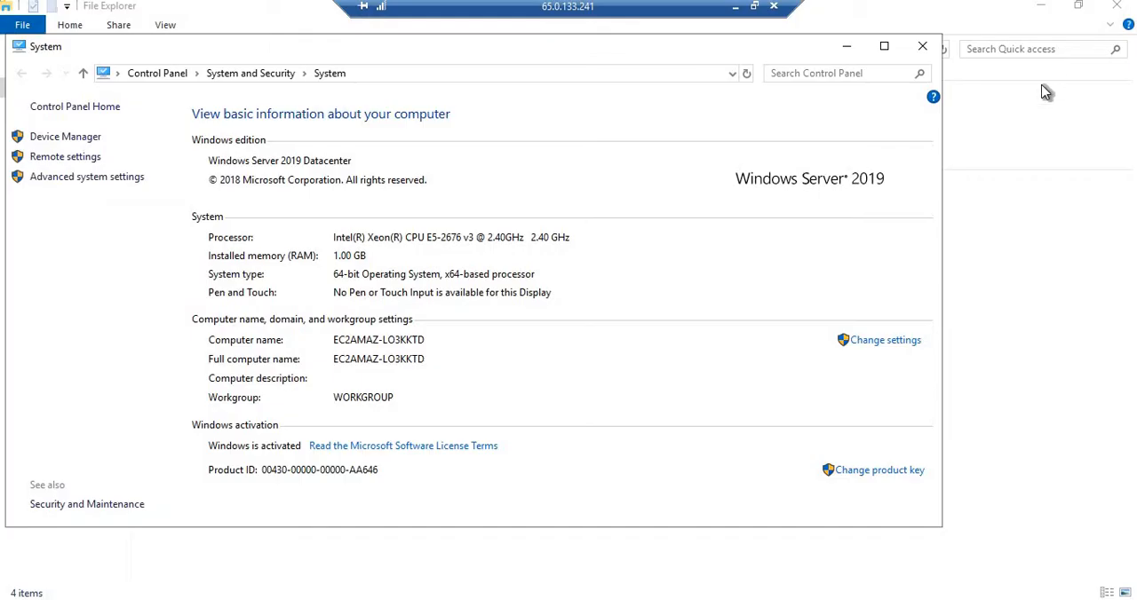
click(1040, 91)
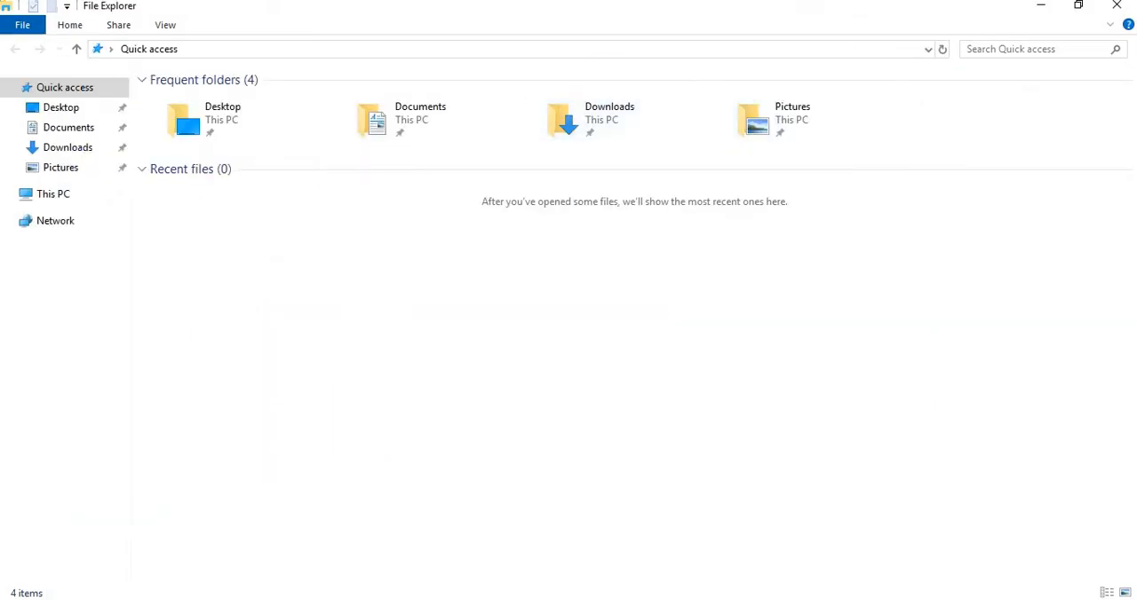
click(1117, 5)
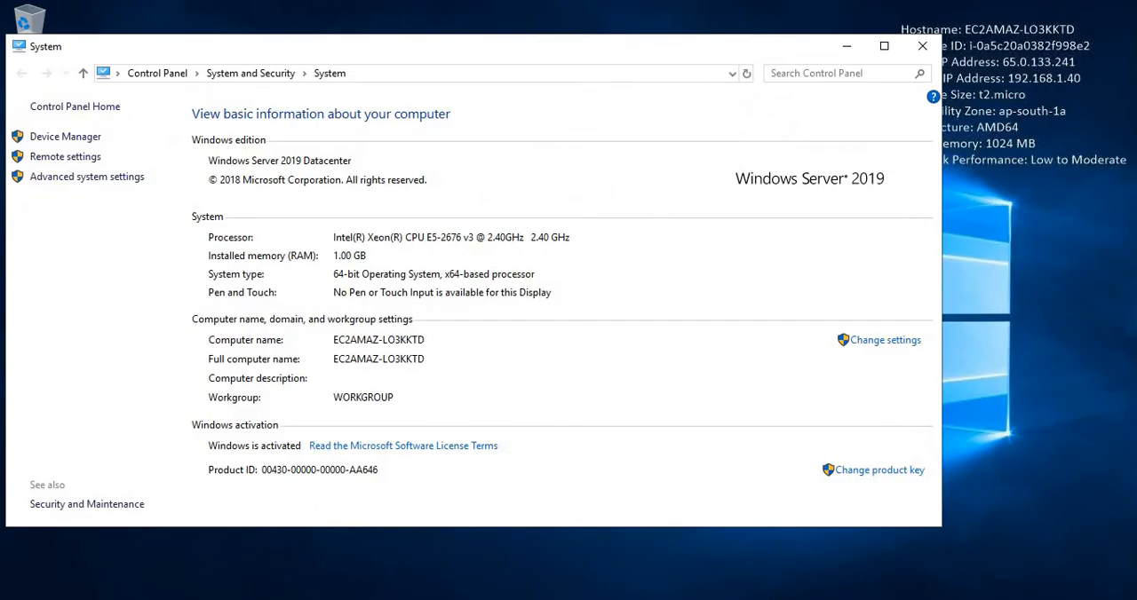
click(215, 599)
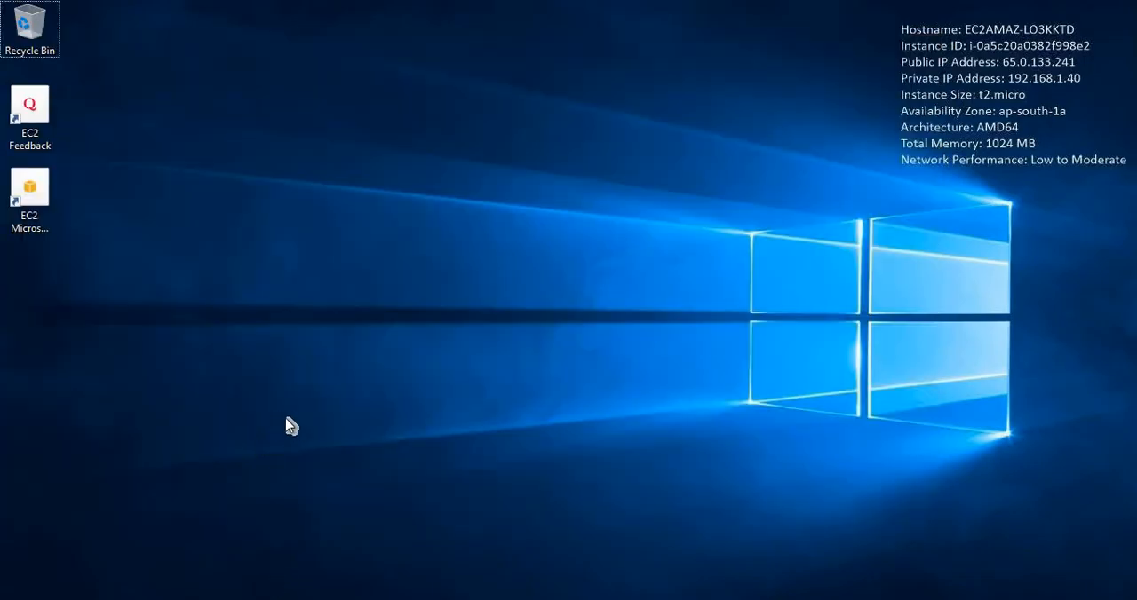
Open the remote server's Ethernet adapter IPv4 properties and choose to use manually specified DNS server addresses.
key(super+r)
key(Return)
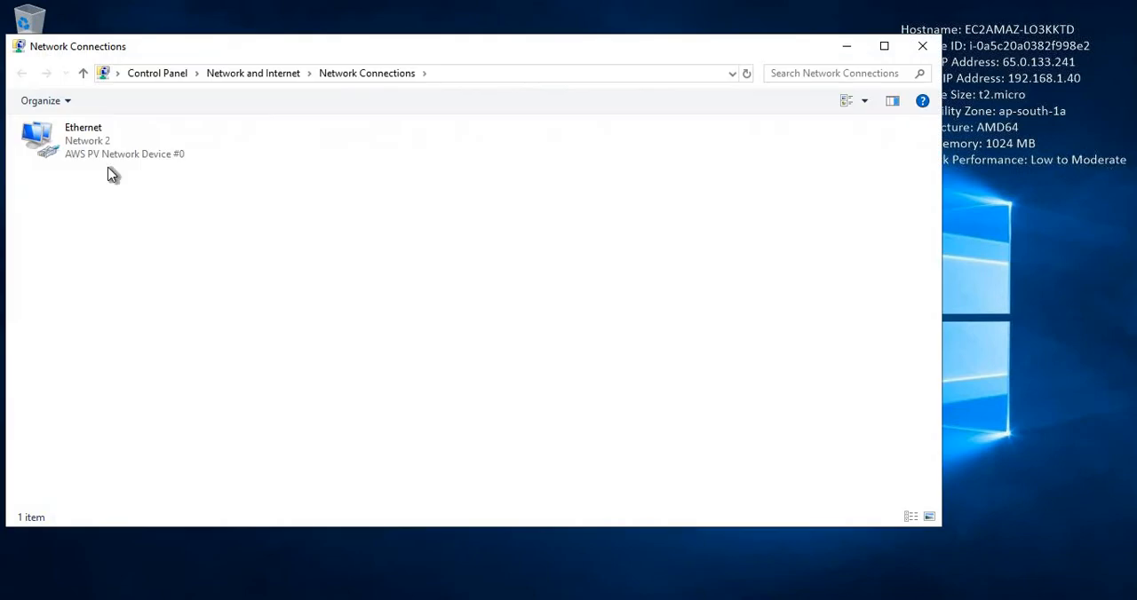
click(82, 145)
right_click(80, 145)
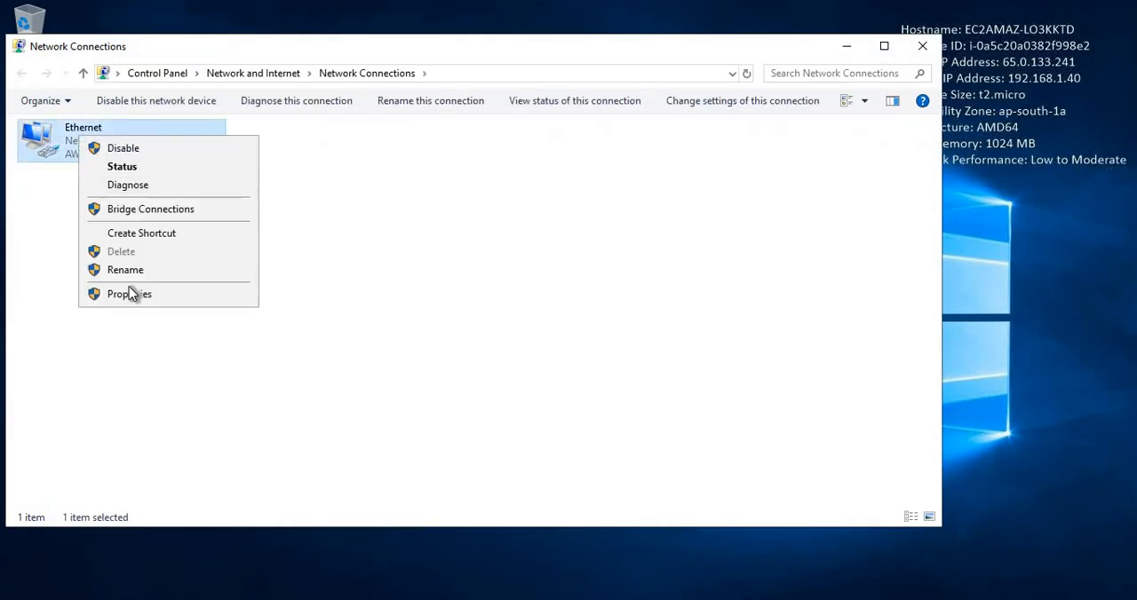
click(133, 293)
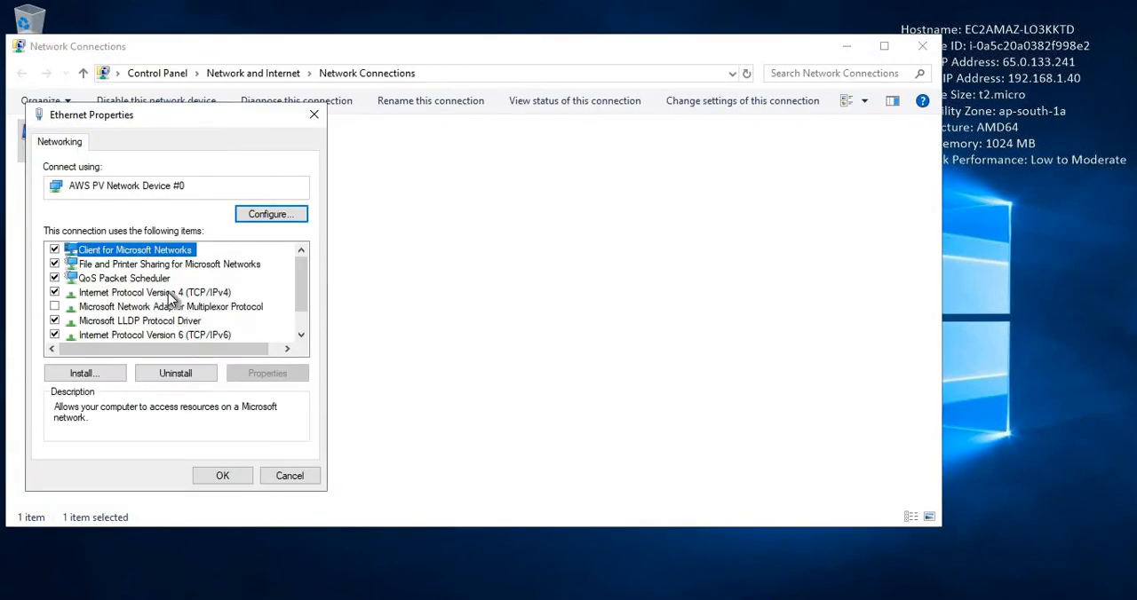
click(183, 293)
click(260, 374)
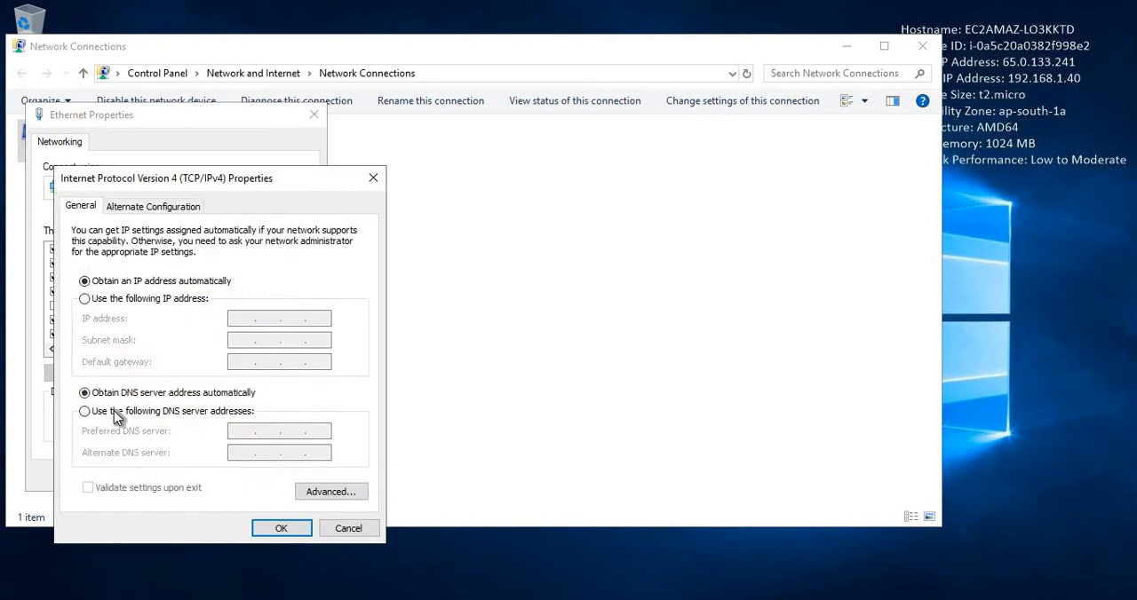
click(85, 411)
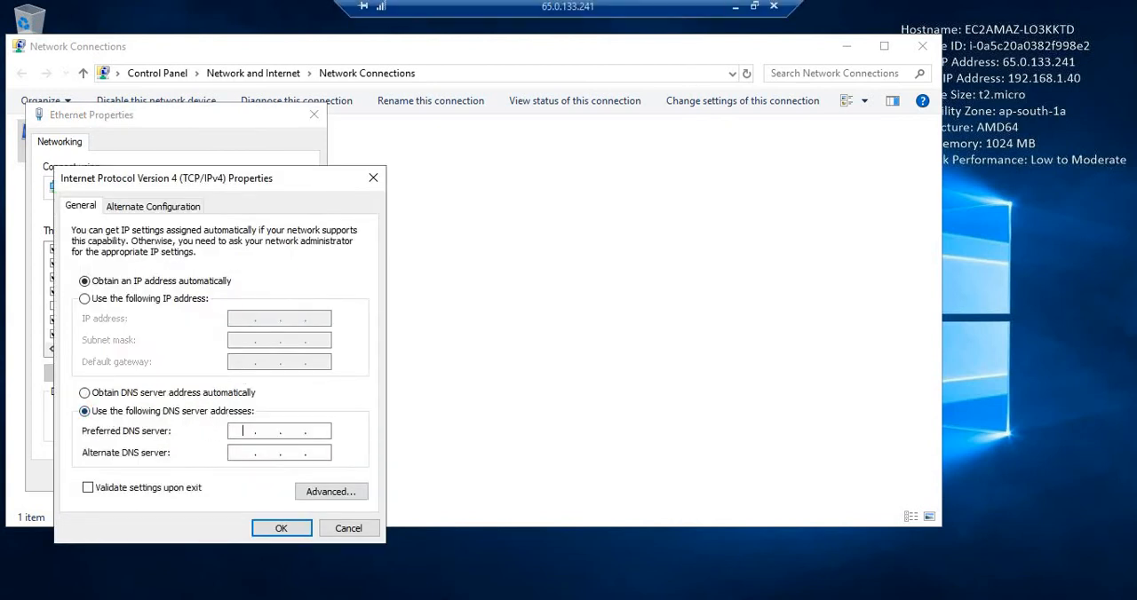
Copy the directory's DNS address 192.168.1.21 from Directory Service, set it as the adapter's preferred DNS server and save the settings.
click(736, 6)
click(305, 9)
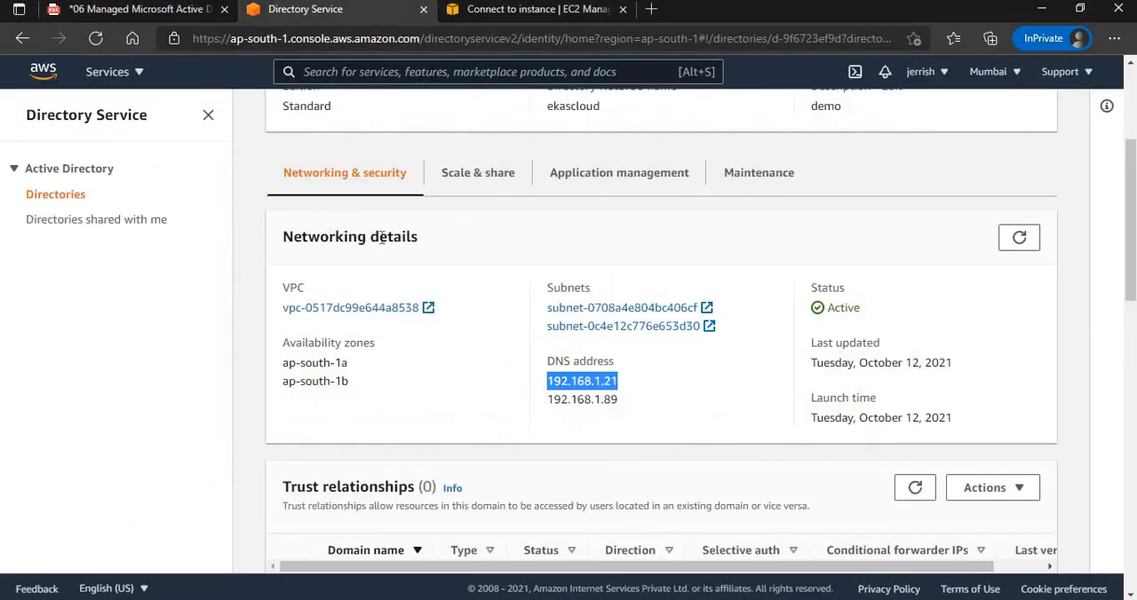
right_click(589, 381)
click(604, 35)
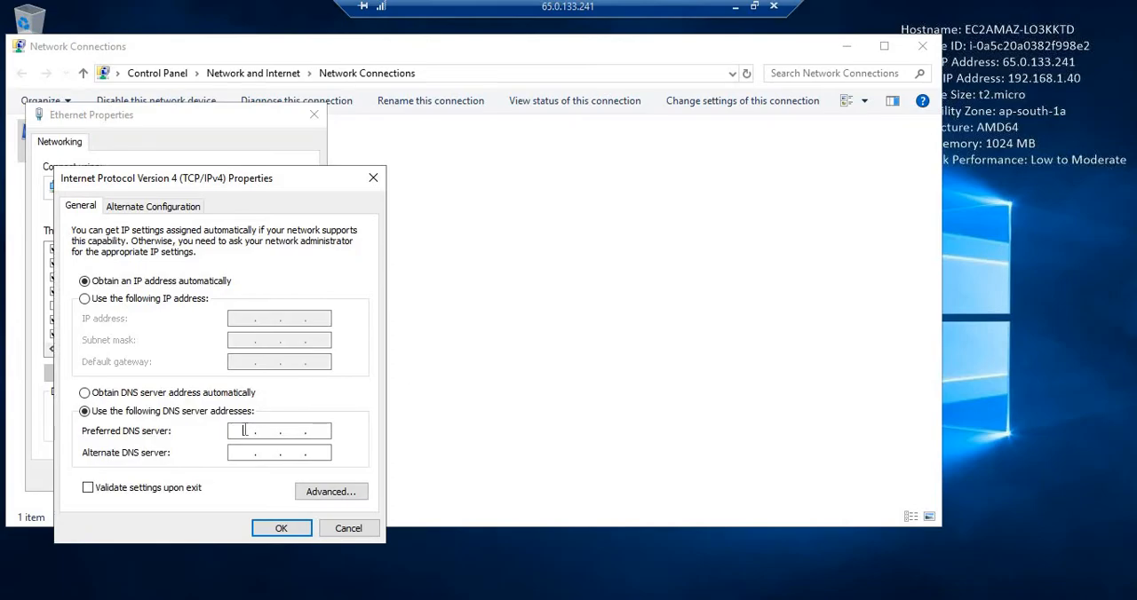
key(ctrl+v)
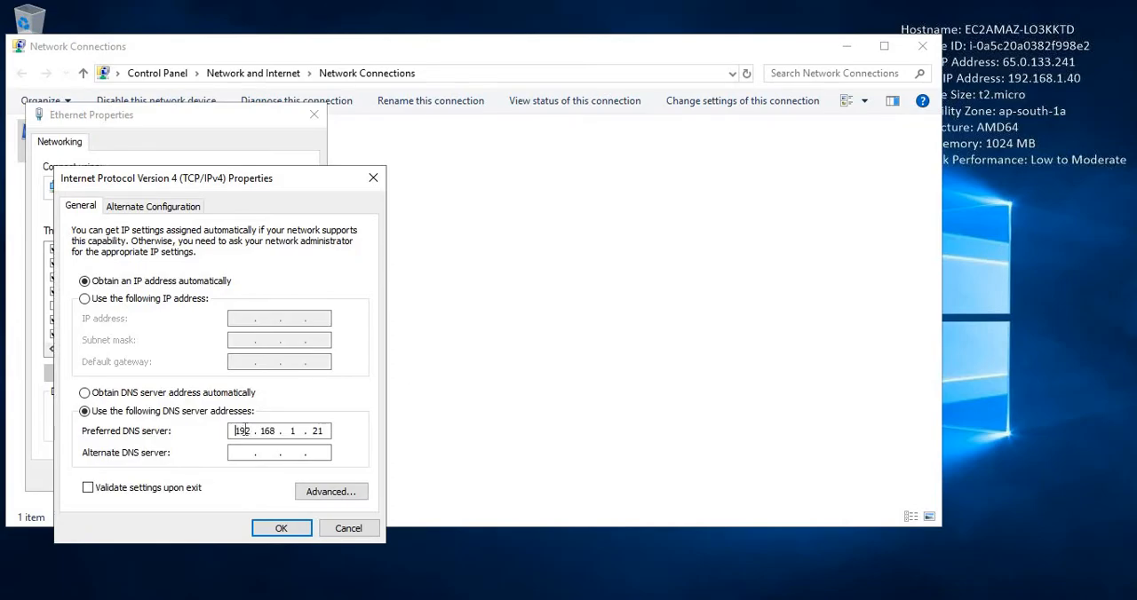
click(290, 526)
click(234, 480)
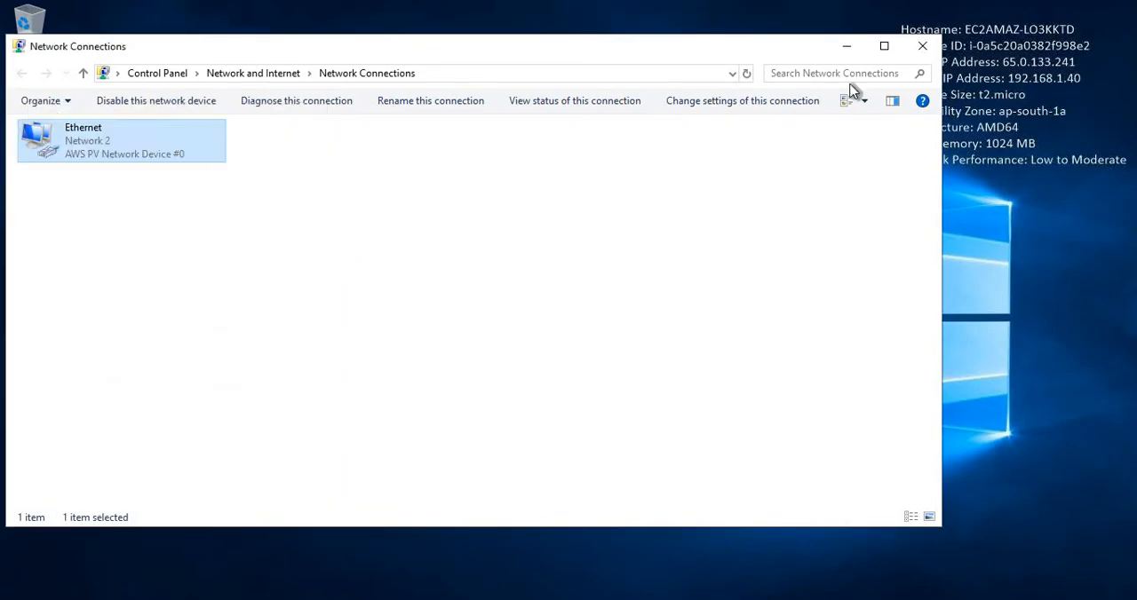
click(923, 46)
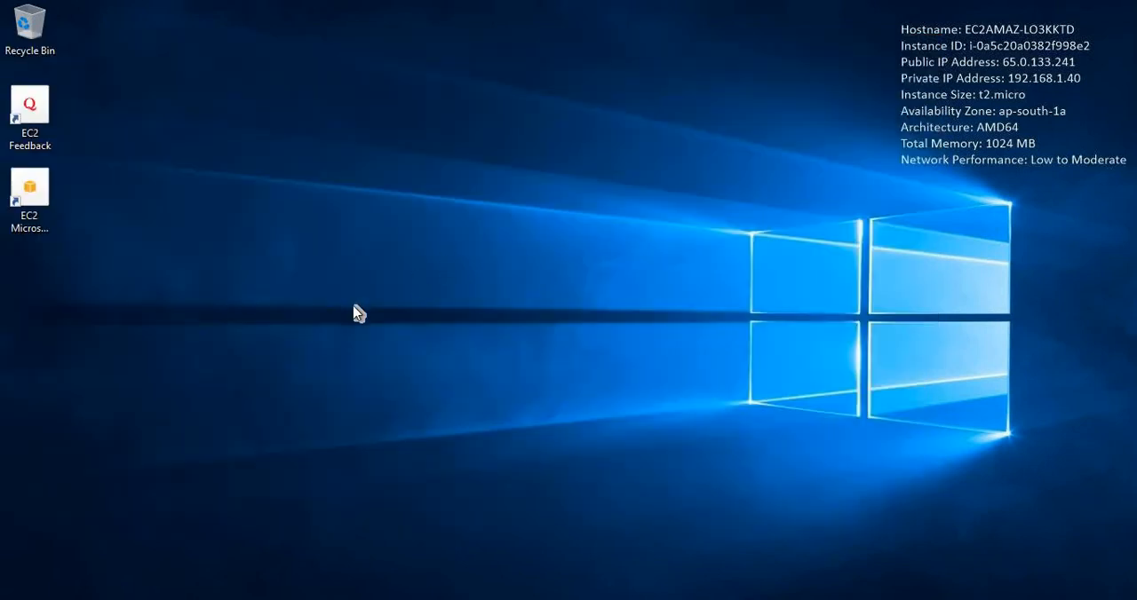
Change the remote server's membership from workgroup to the domain ekascloud.com in its system settings.
click(212, 599)
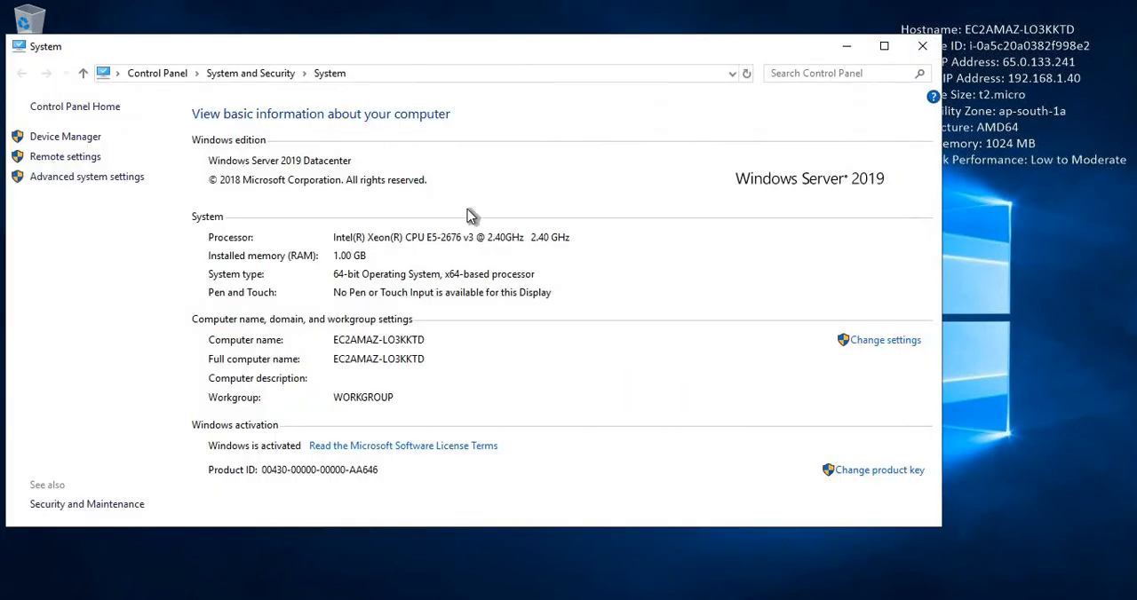
click(896, 342)
click(339, 243)
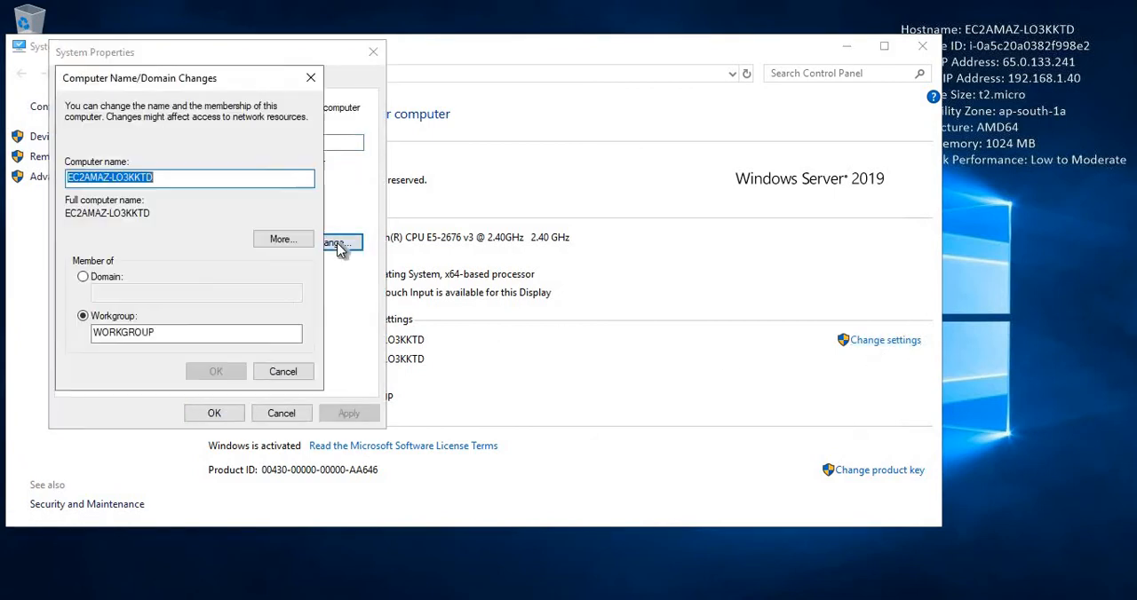
click(84, 279)
text(ekascloud.com)
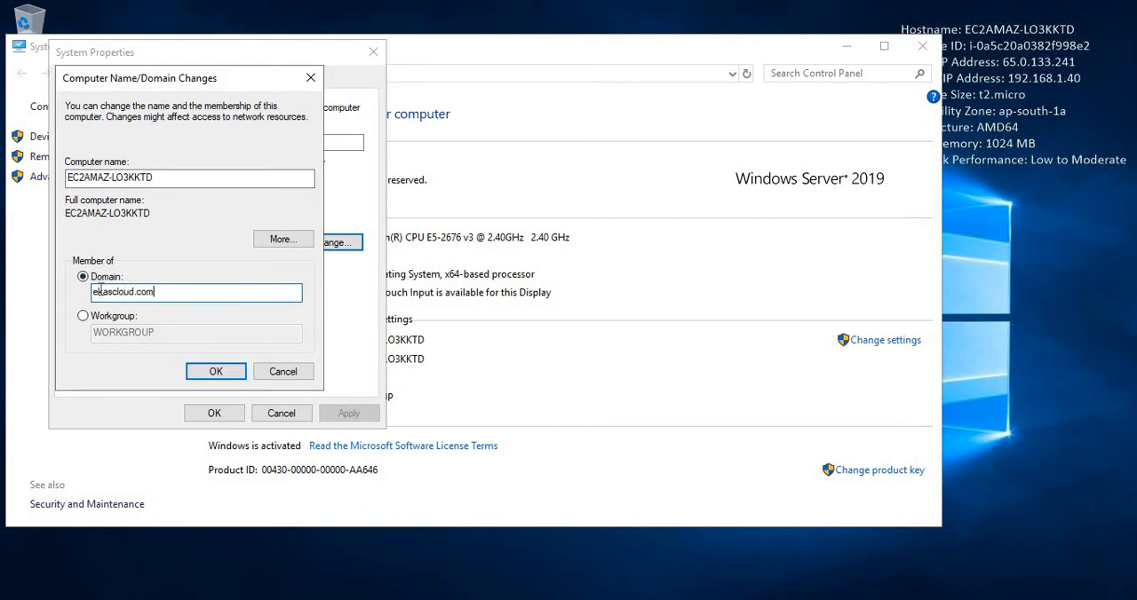
click(216, 372)
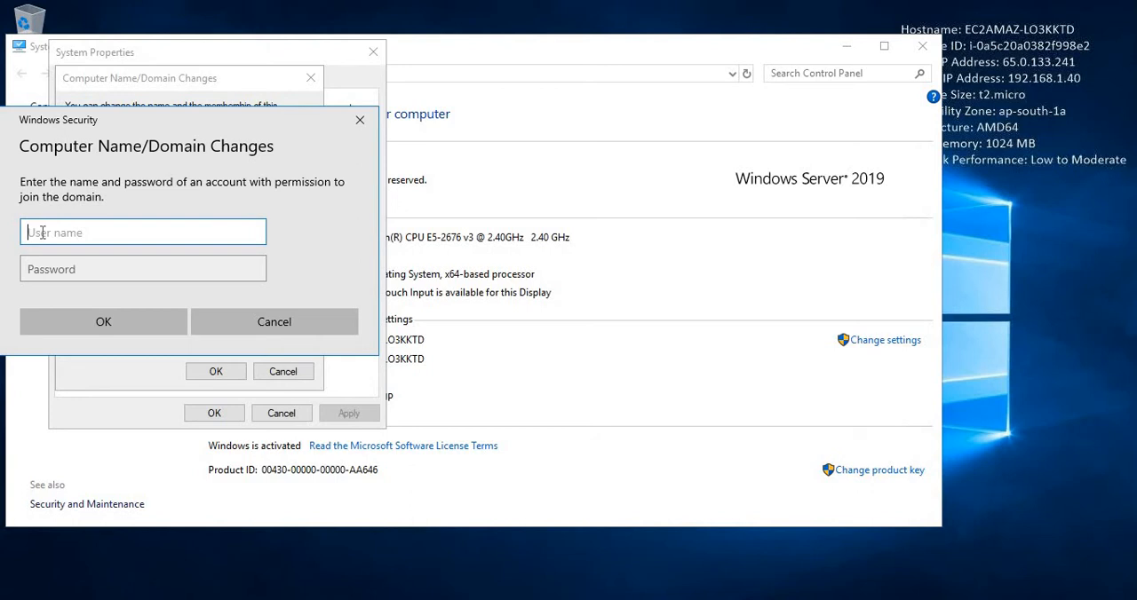
Authorize the domain join with user name Admin and the directory account password, and dismiss the welcome message.
text(Admin)
click(55, 269)
text(•)
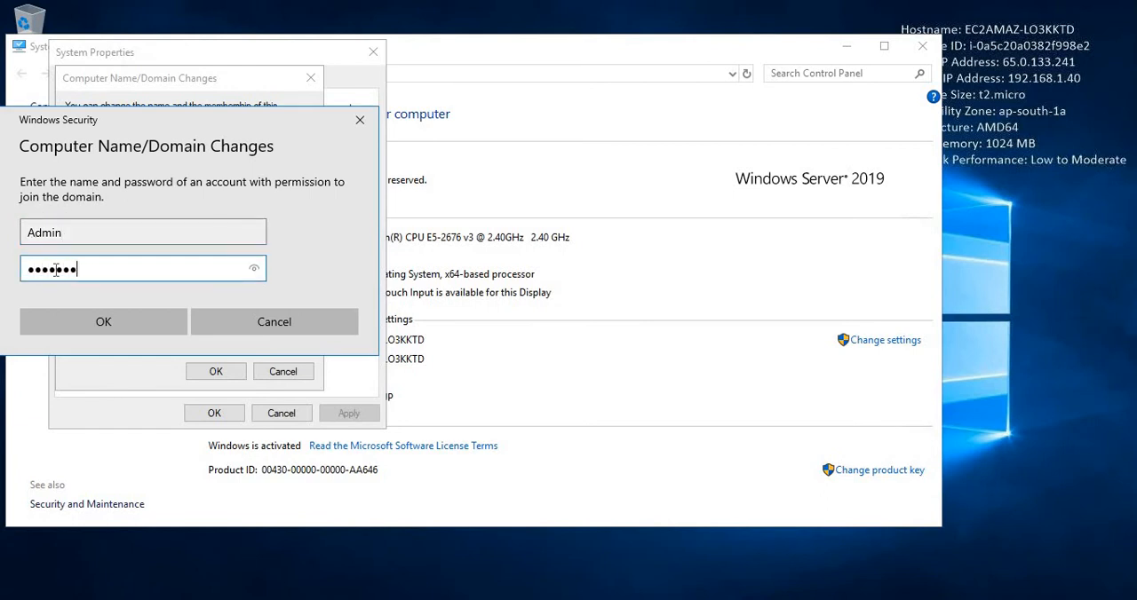
click(80, 320)
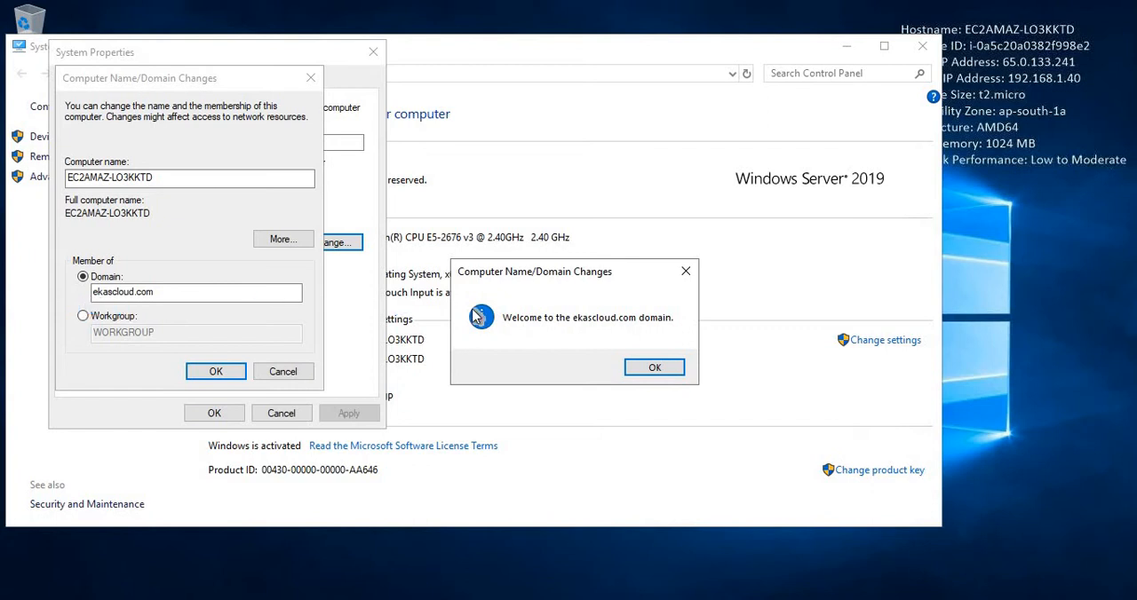
click(638, 376)
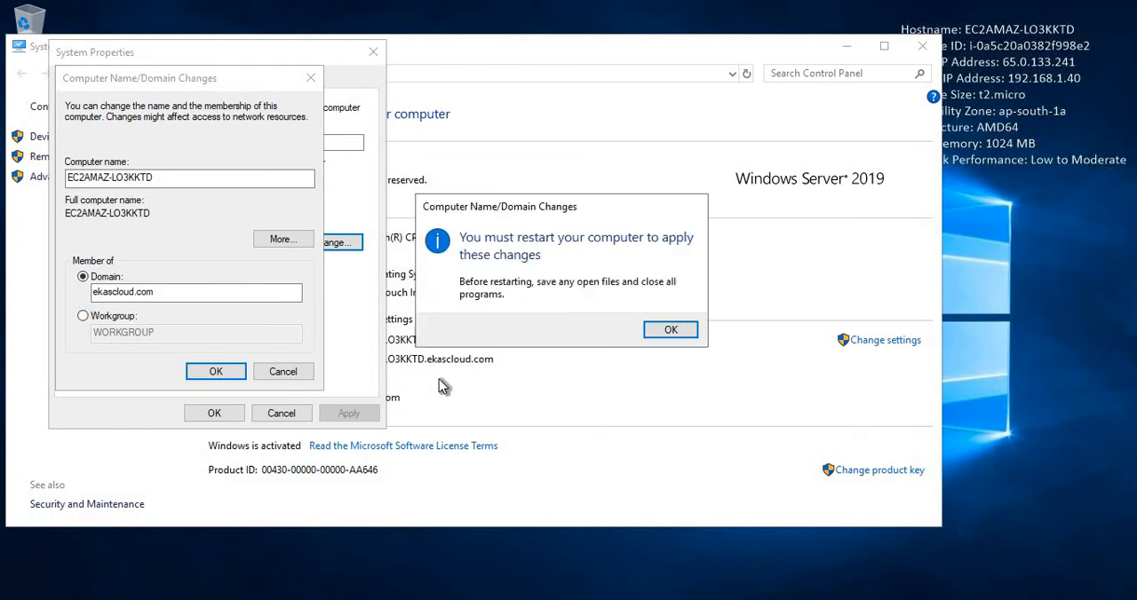
Close the system properties and restart the remote server now to apply the domain change.
click(668, 331)
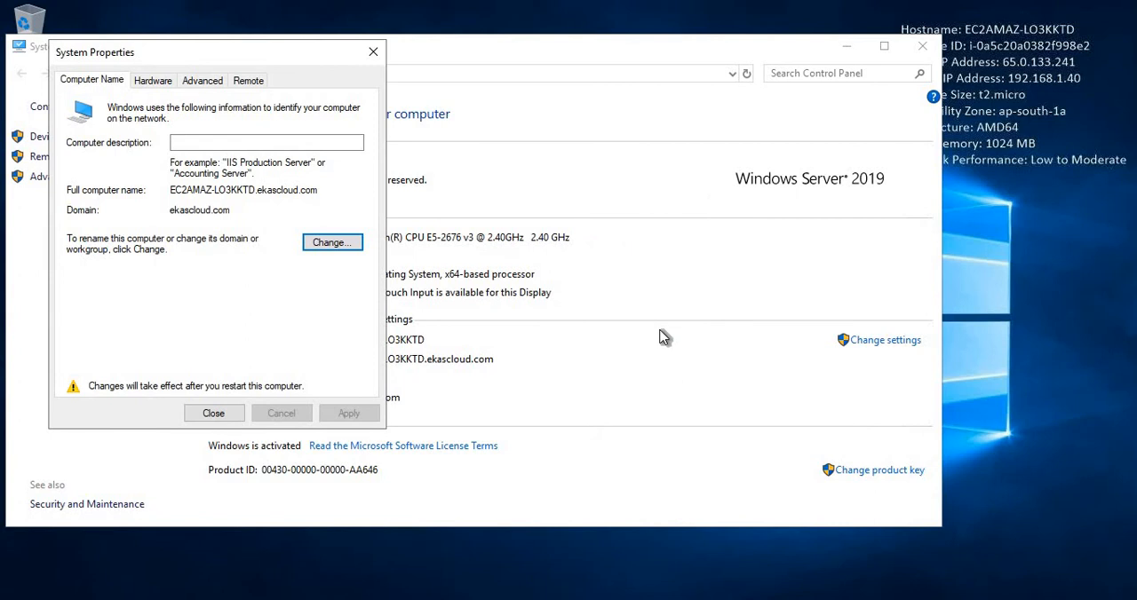
click(190, 413)
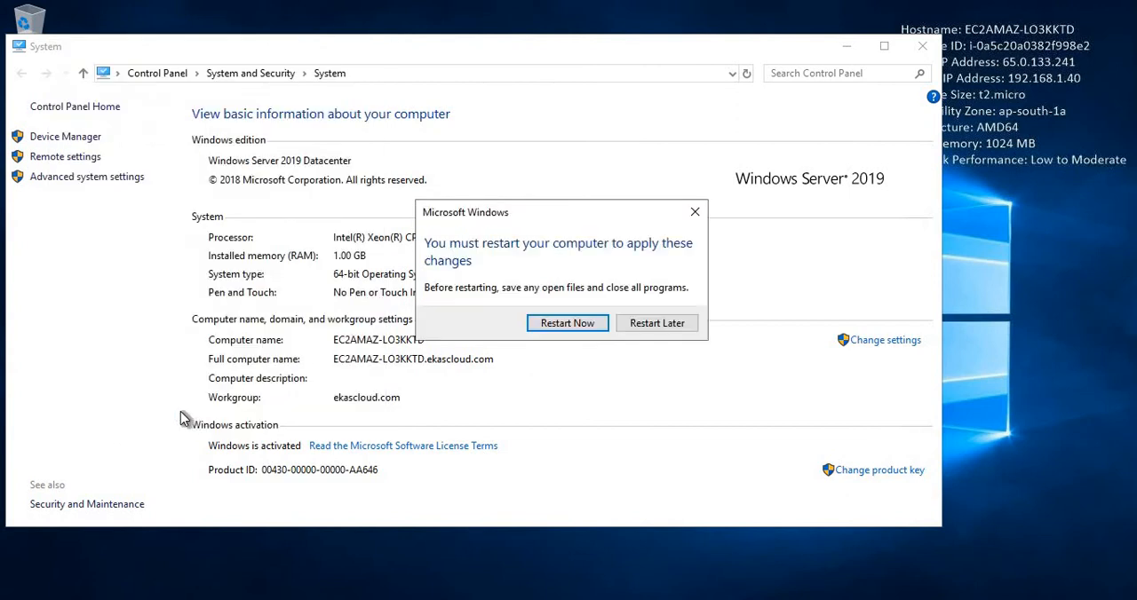
click(561, 325)
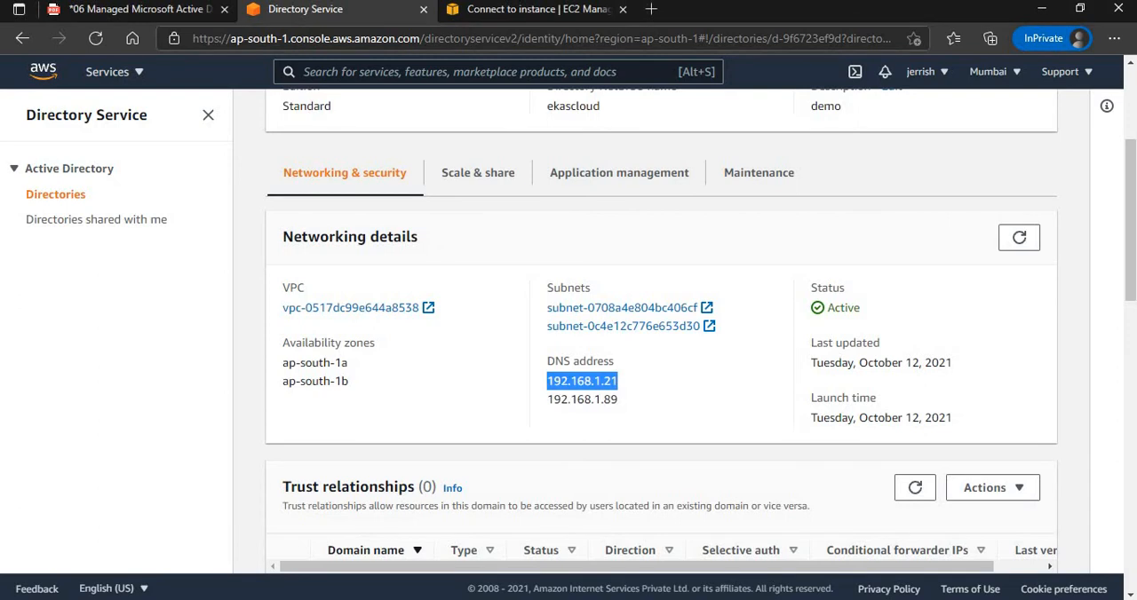
click(242, 127)
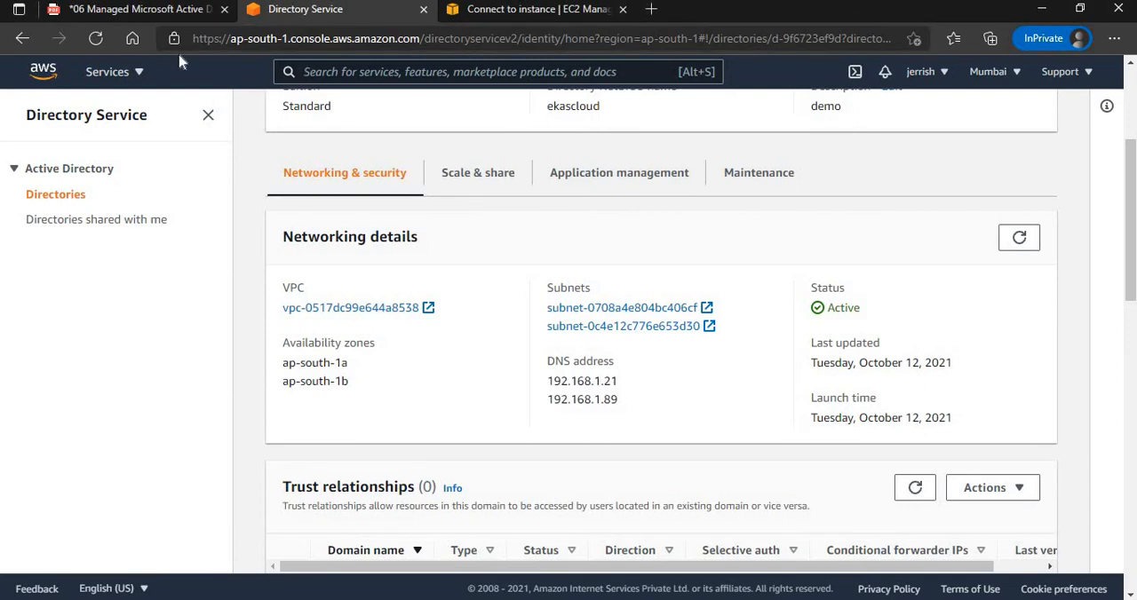
Trace the client's route to the T2 instance on the PDF's architecture diagram, clear it, and handwrite Admin beside the managed AD icon.
click(151, 11)
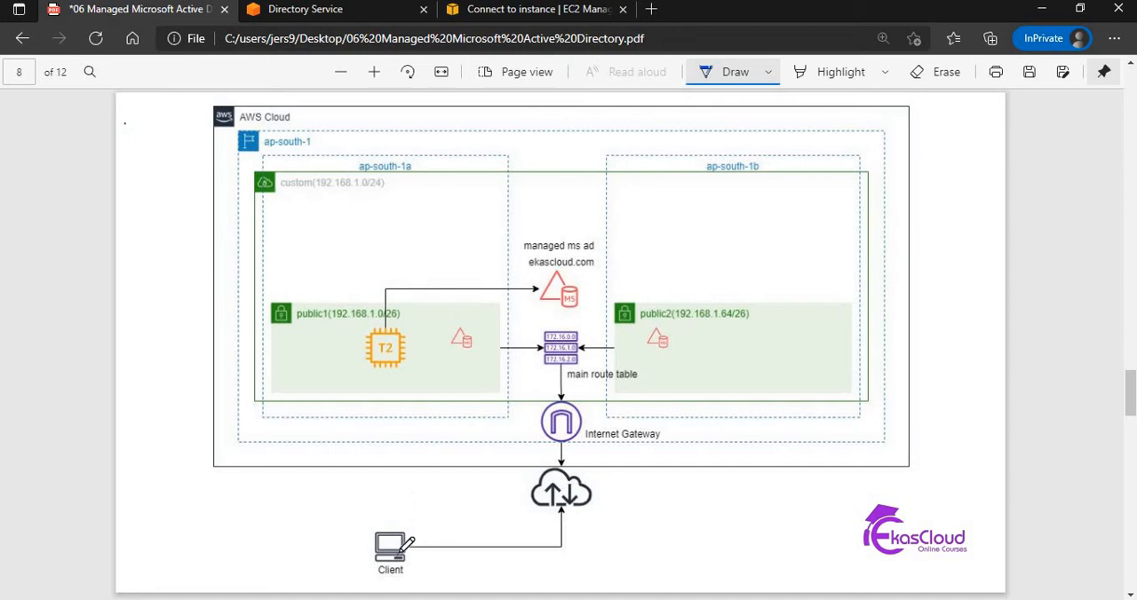
mouse_move(405, 550)
mouse_down()
mouse_move(506, 497)
mouse_move(522, 371)
mouse_up()
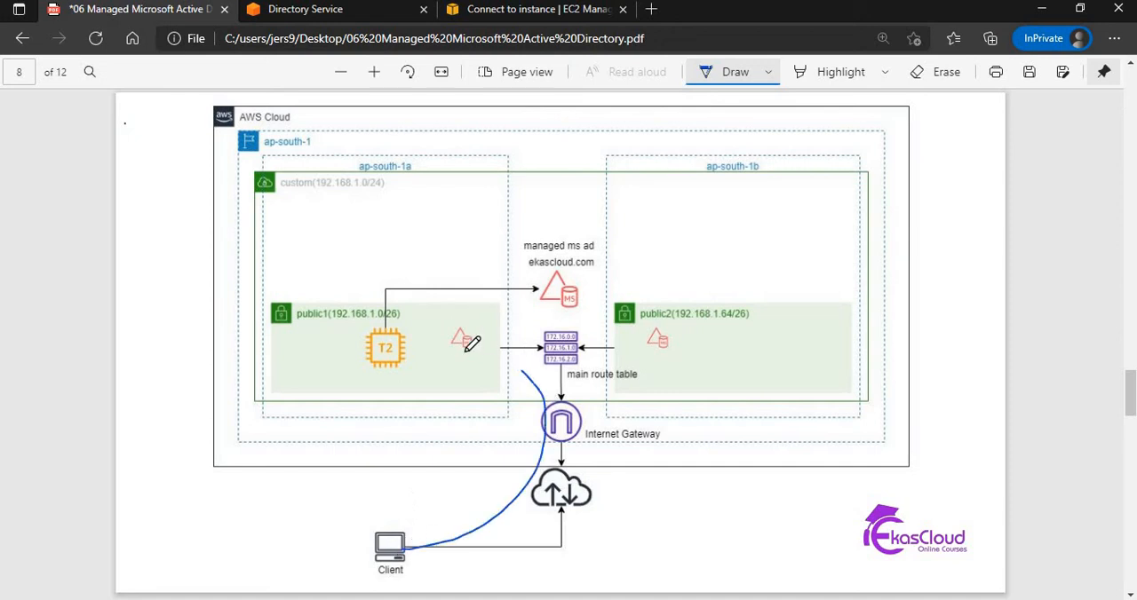
mouse_move(472, 345)
mouse_down()
mouse_move(416, 348)
mouse_move(416, 359)
mouse_up()
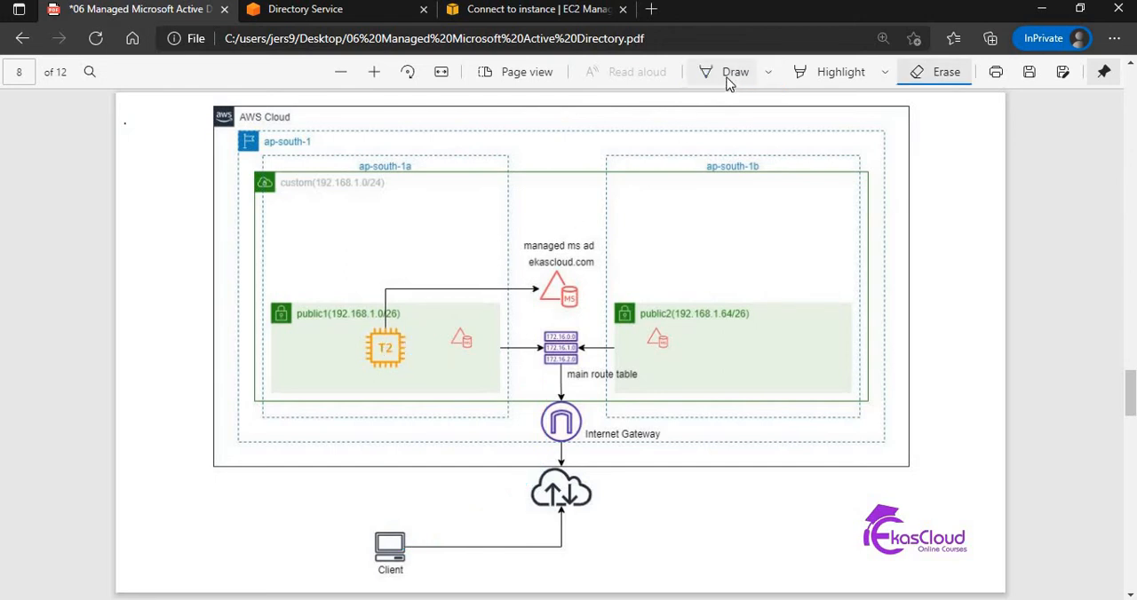
click(727, 77)
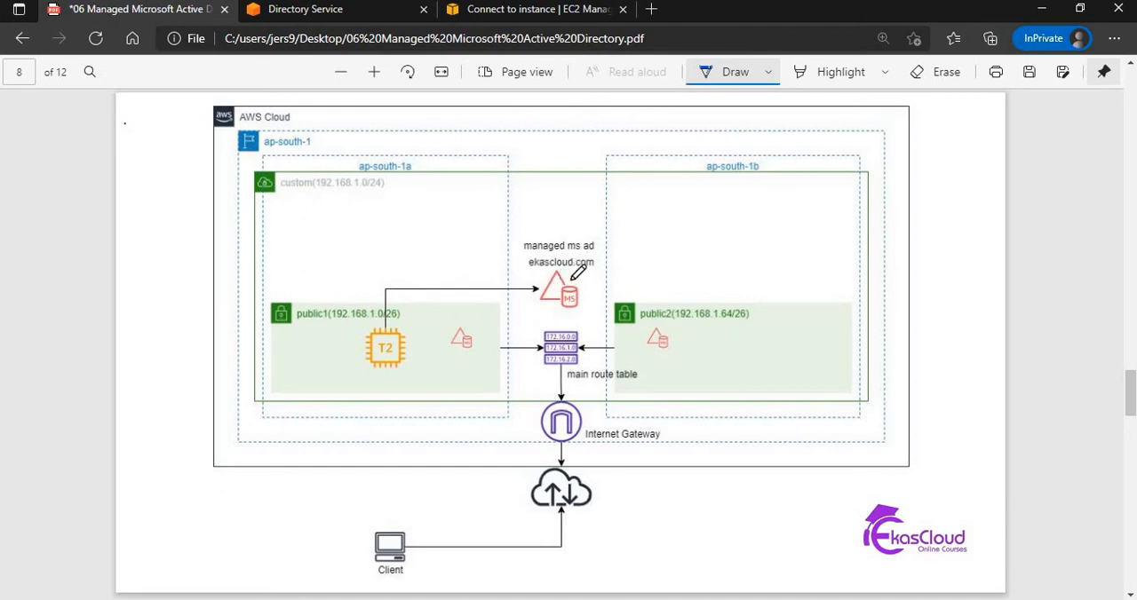
mouse_move(582, 285)
mouse_down()
mouse_move(634, 254)
mouse_move(627, 266)
mouse_up()
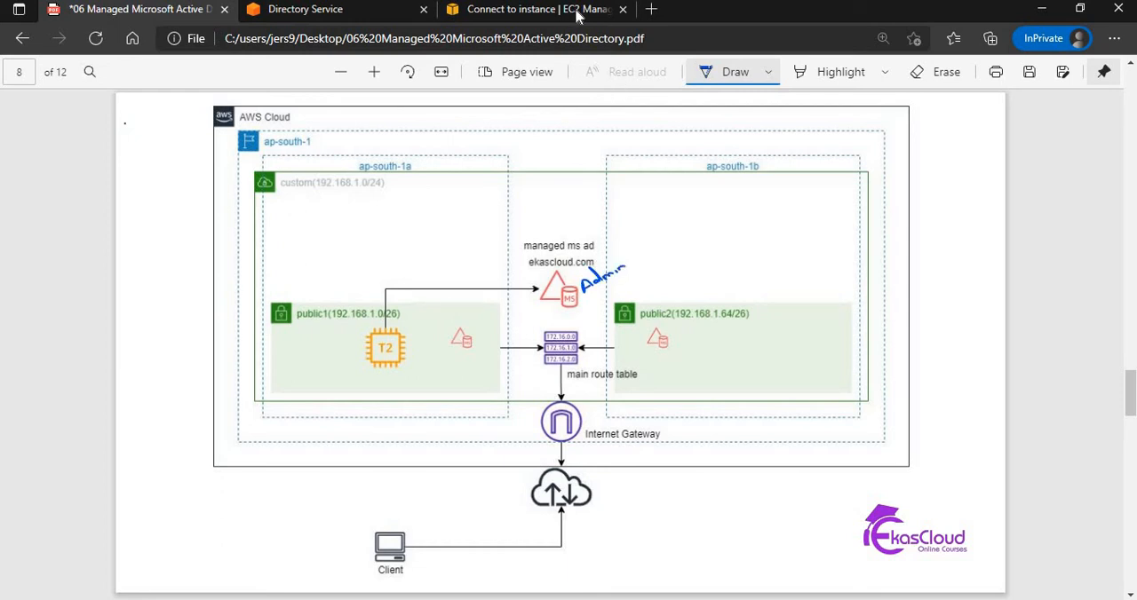
Copy the instance's public IP from the EC2 connection page and start a Remote Desktop connection to 65.0.133.241 as ekascloud.com\Admin.
click(533, 9)
click(93, 376)
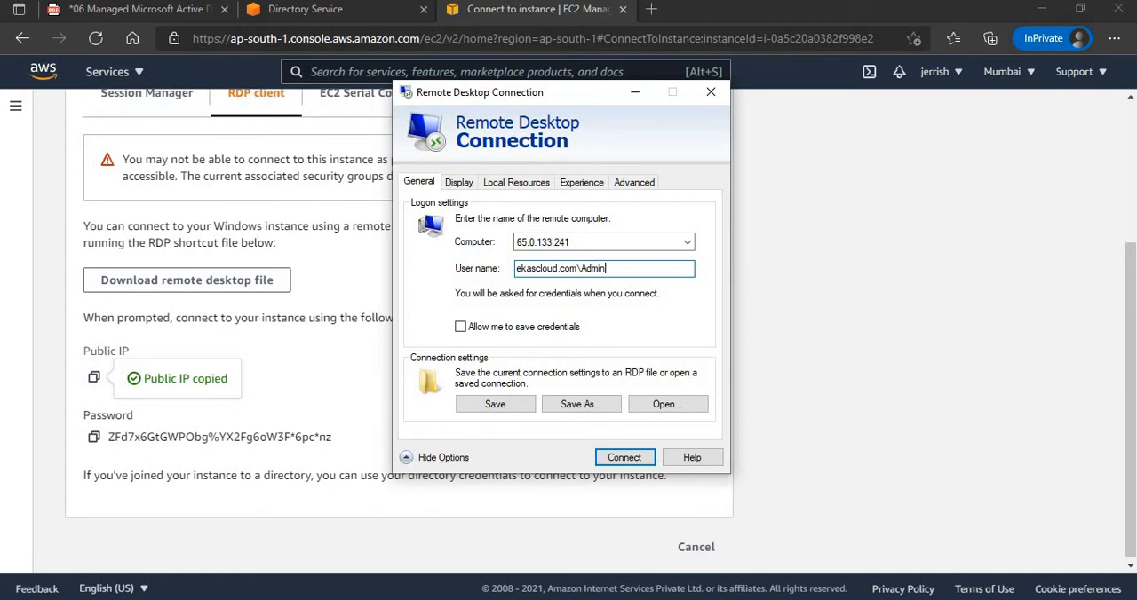
key(Return)
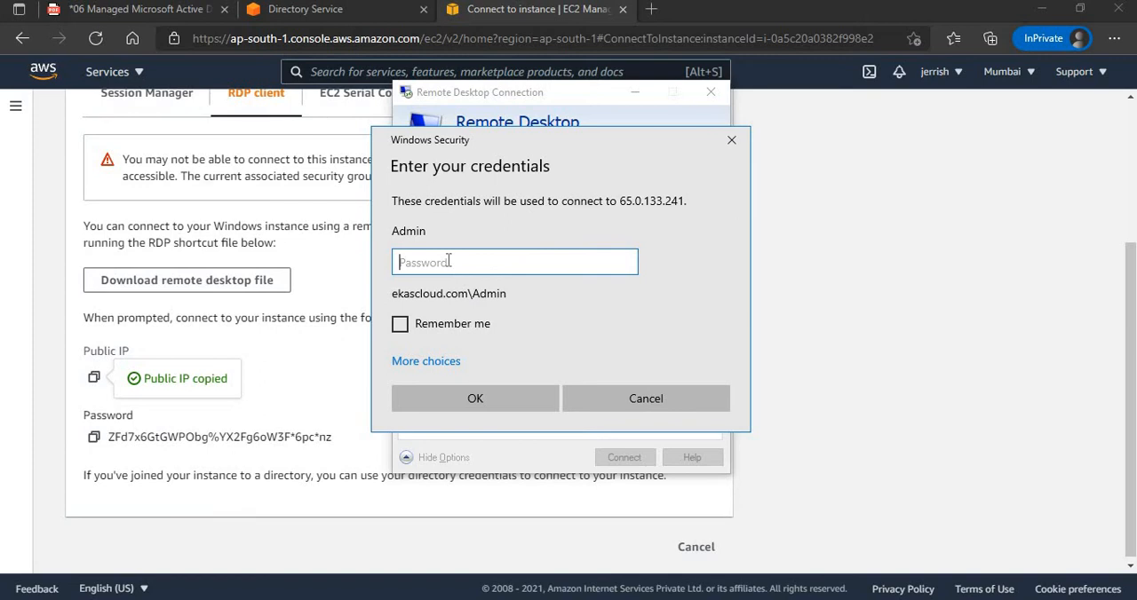
click(301, 16)
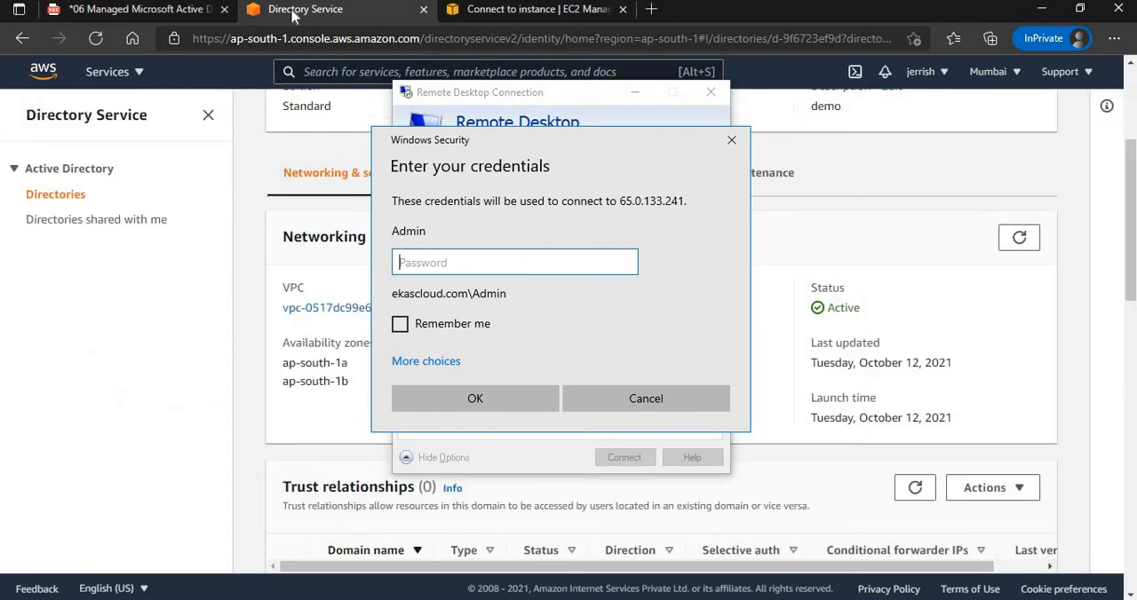
click(160, 15)
key(alt+Tab)
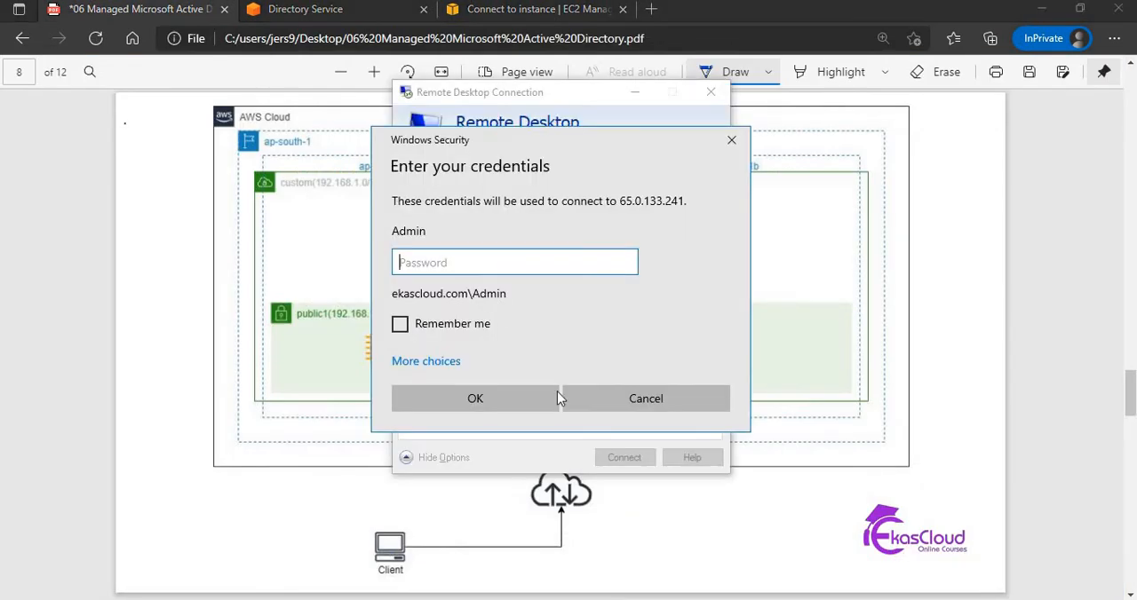
Try to authenticate the Remote Desktop connection as ekascloud.com\Admin with the account password.
text(••••••••)
key(Return)
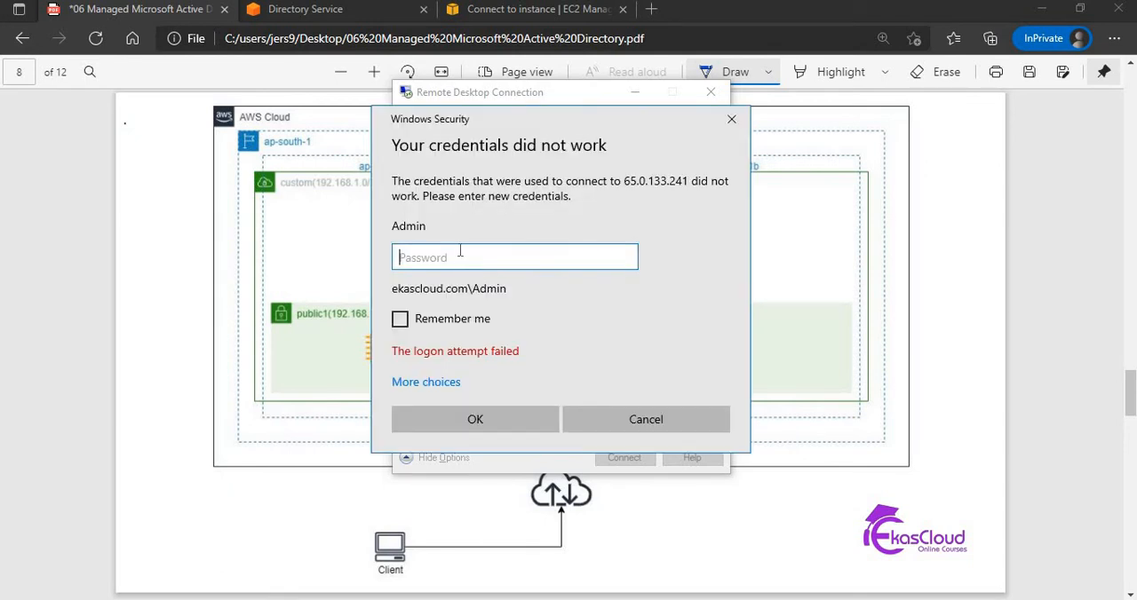
Enter the Admin account password again, accept the unverified certificate to connect, and restore the full-screen remote session to a smaller window.
text(••••••••)
key(Return)
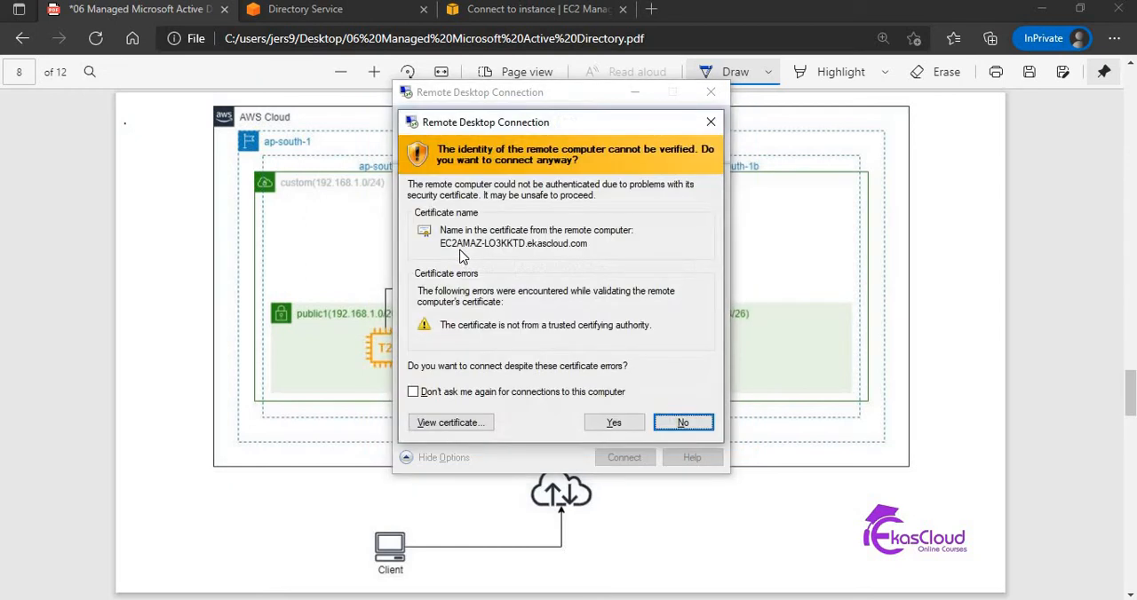
click(614, 422)
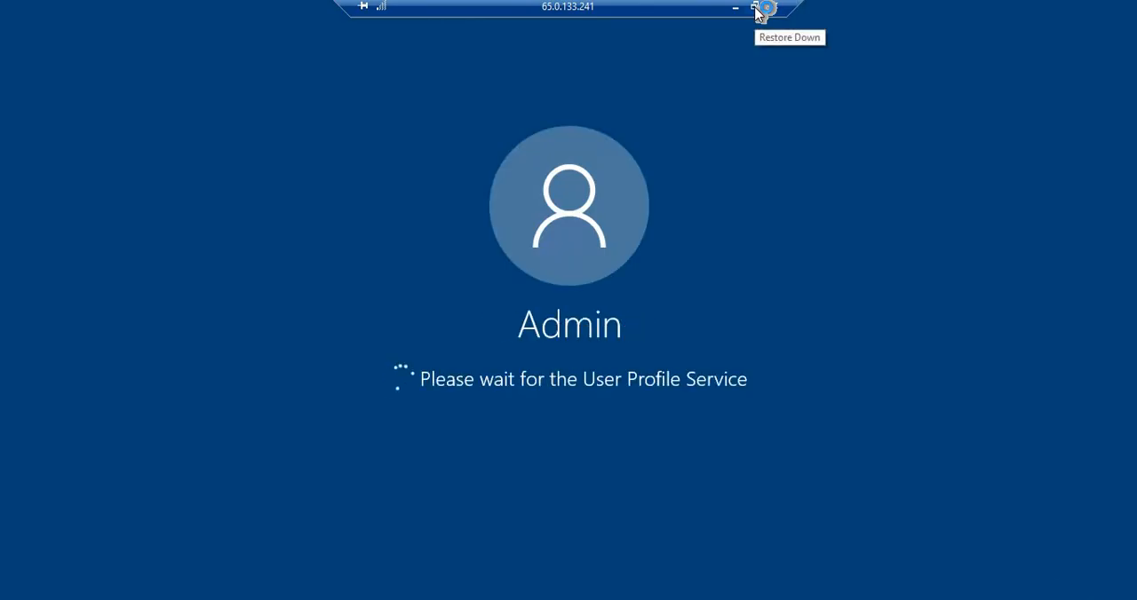
click(755, 9)
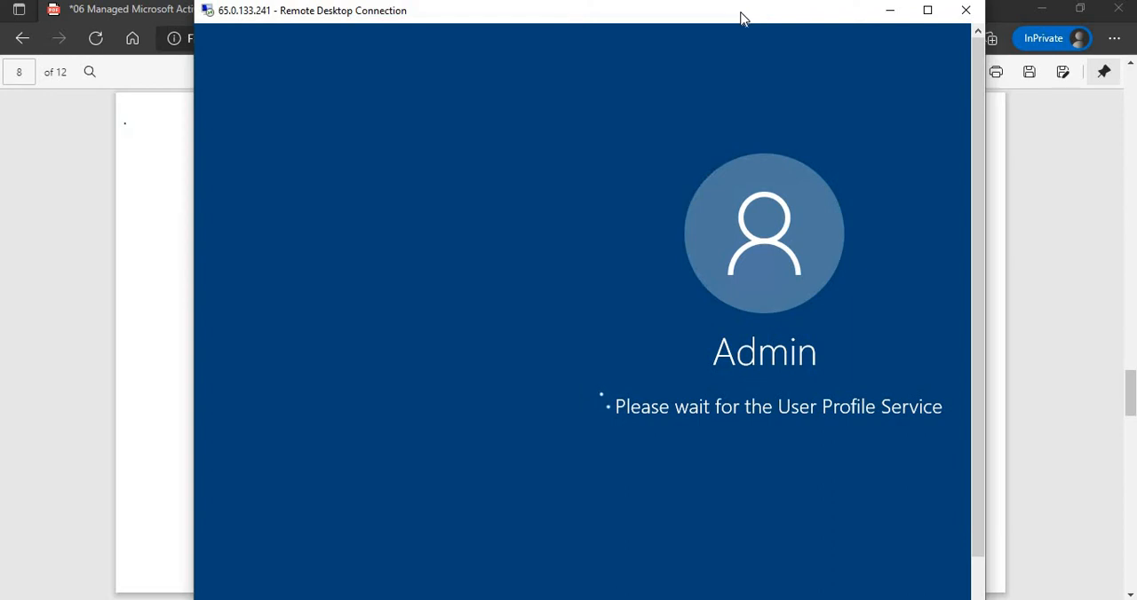
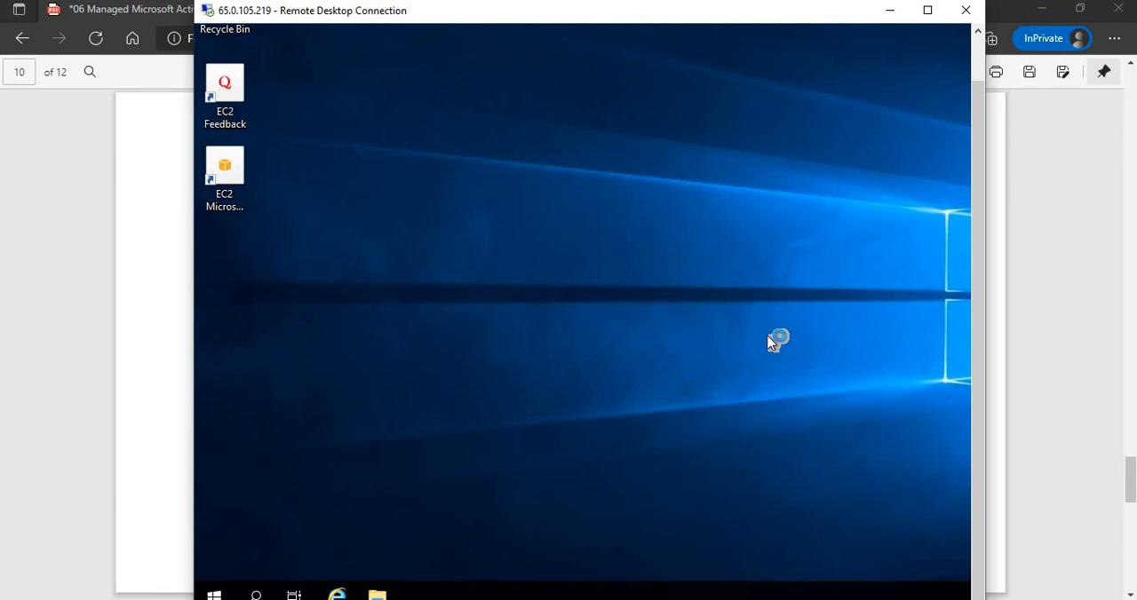
Maximize the remote session and dismiss the Windows Admin Center message in Server Manager.
click(929, 10)
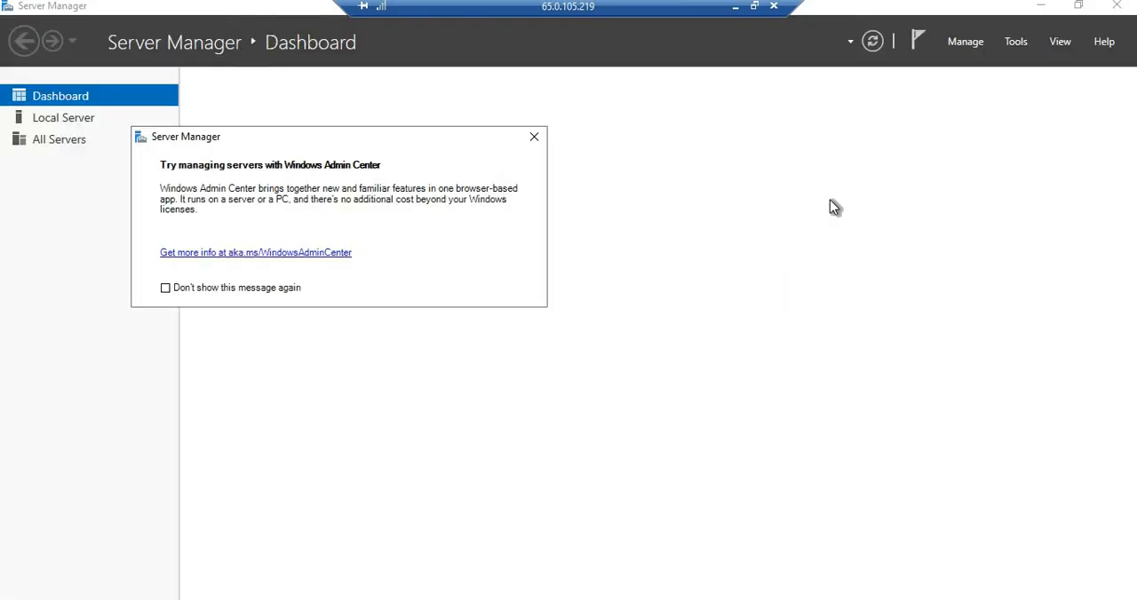
click(534, 136)
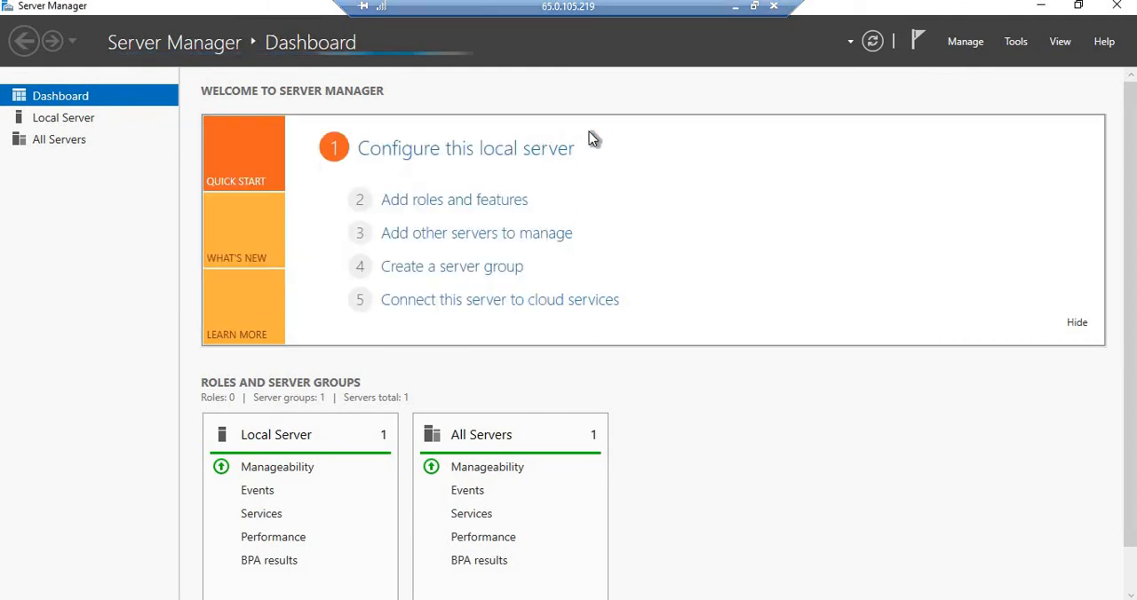
Check which administrative tools Server Manager offers and look over the dashboard.
click(1016, 44)
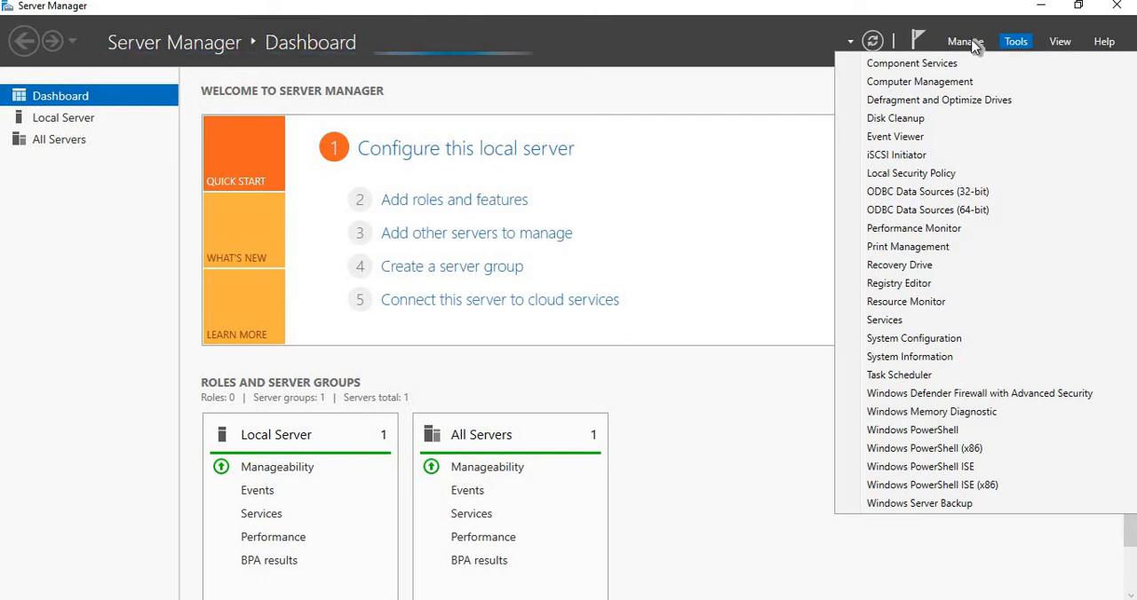
click(693, 91)
scroll(693, 91, down, 1)
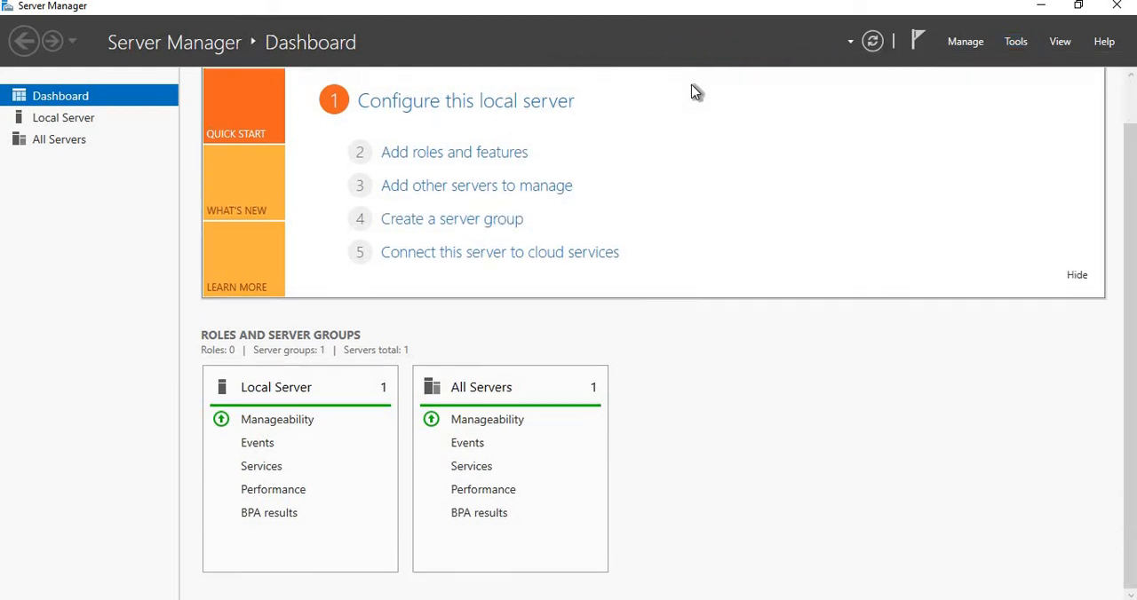
mouse_move(692, 3)
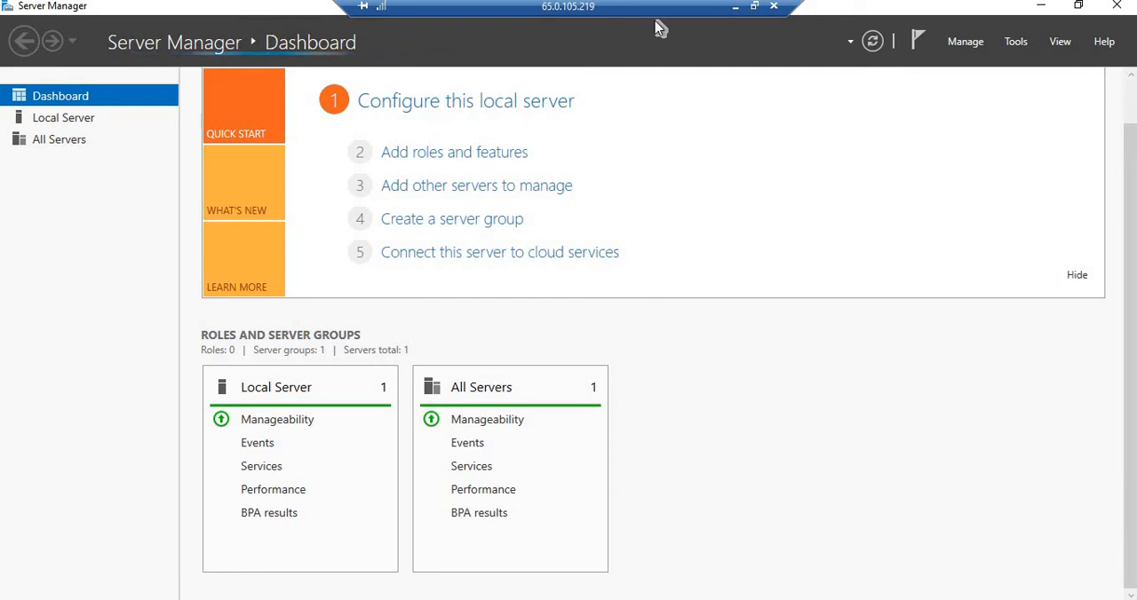
Start adding roles and features as a role-based installation on the server pool's server, continuing to feature selection without adding a role.
click(439, 157)
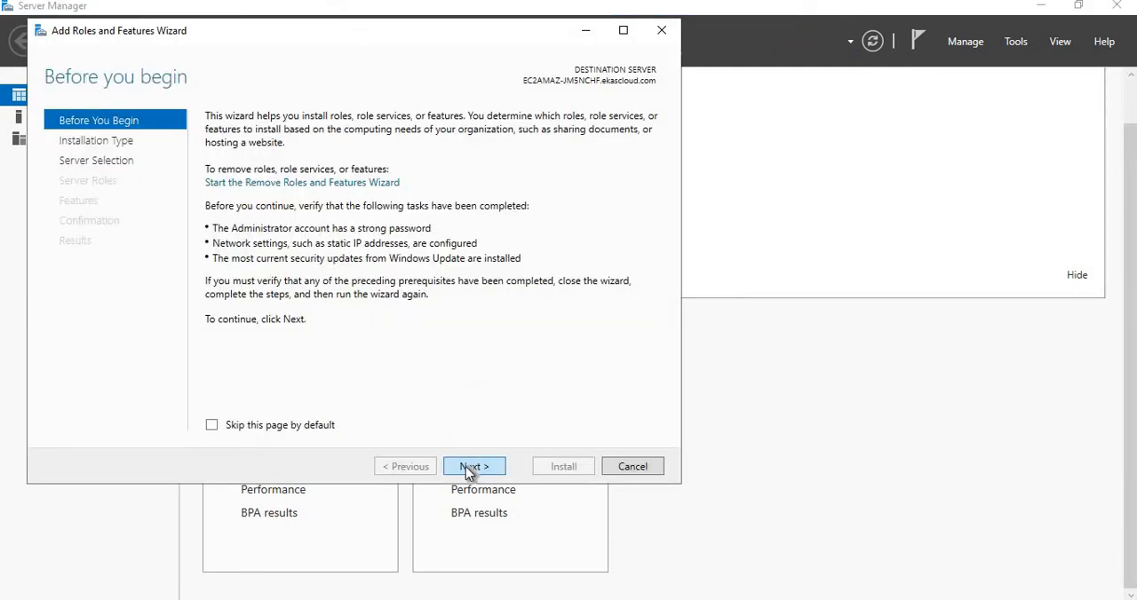
click(466, 471)
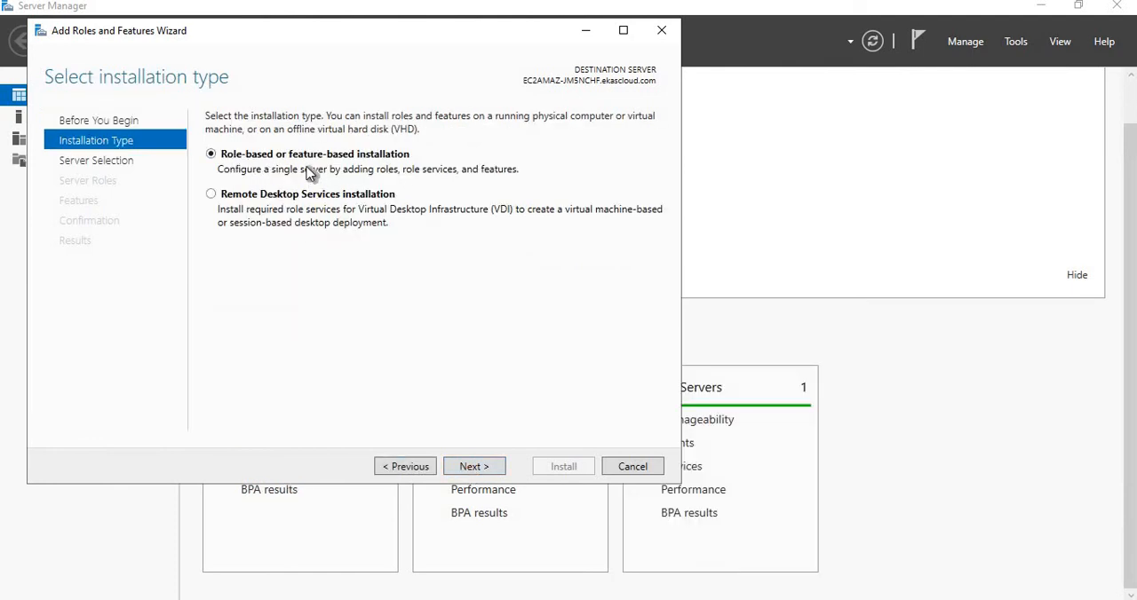
click(477, 470)
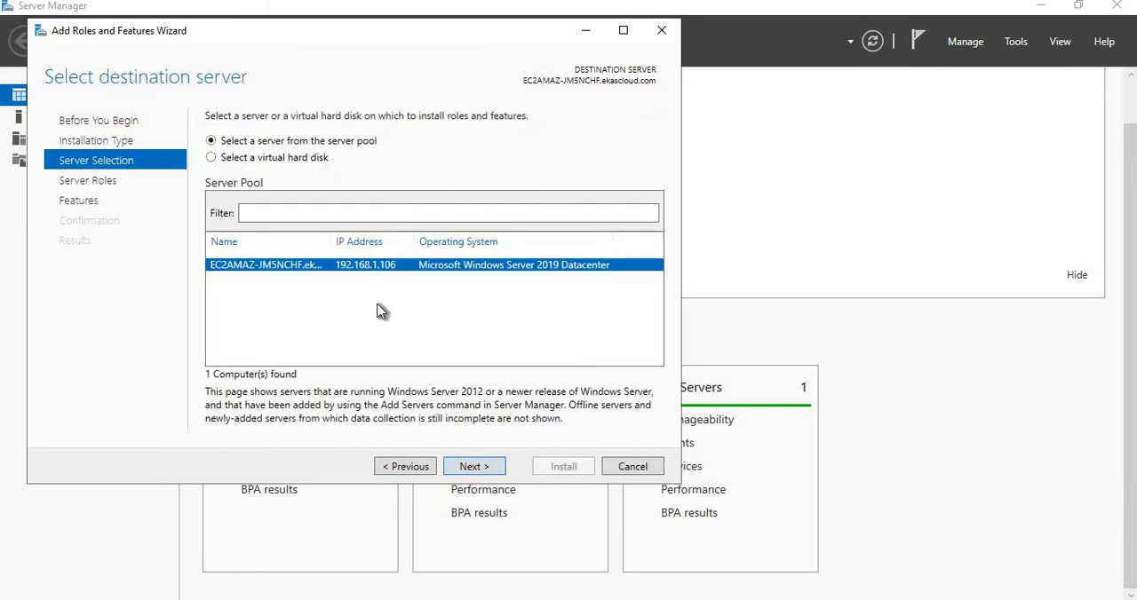
click(474, 468)
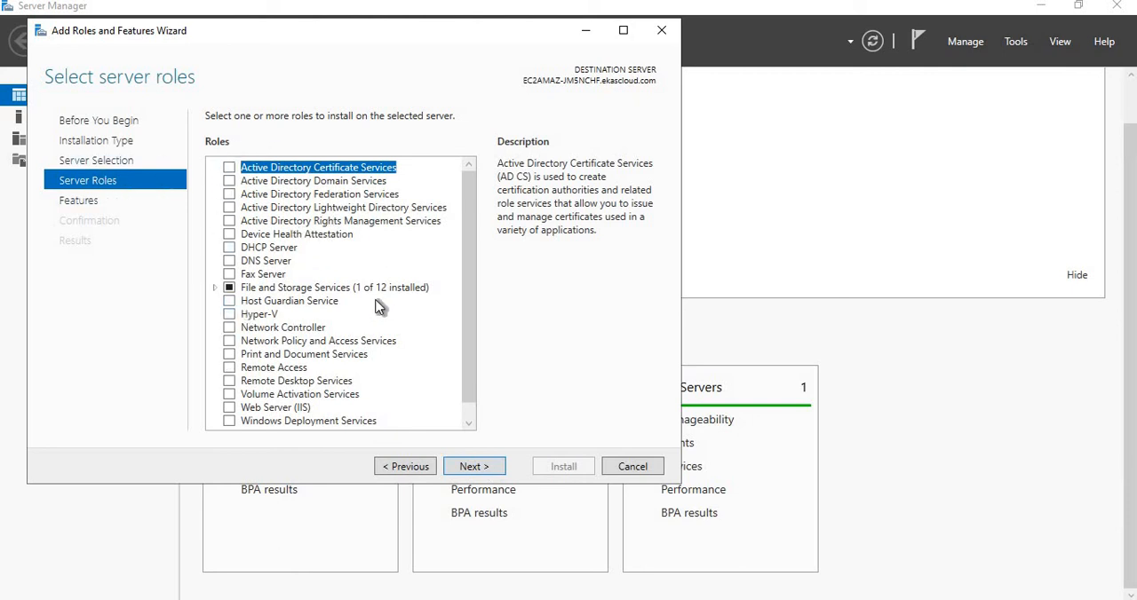
drag(469, 255, 470, 331)
click(470, 465)
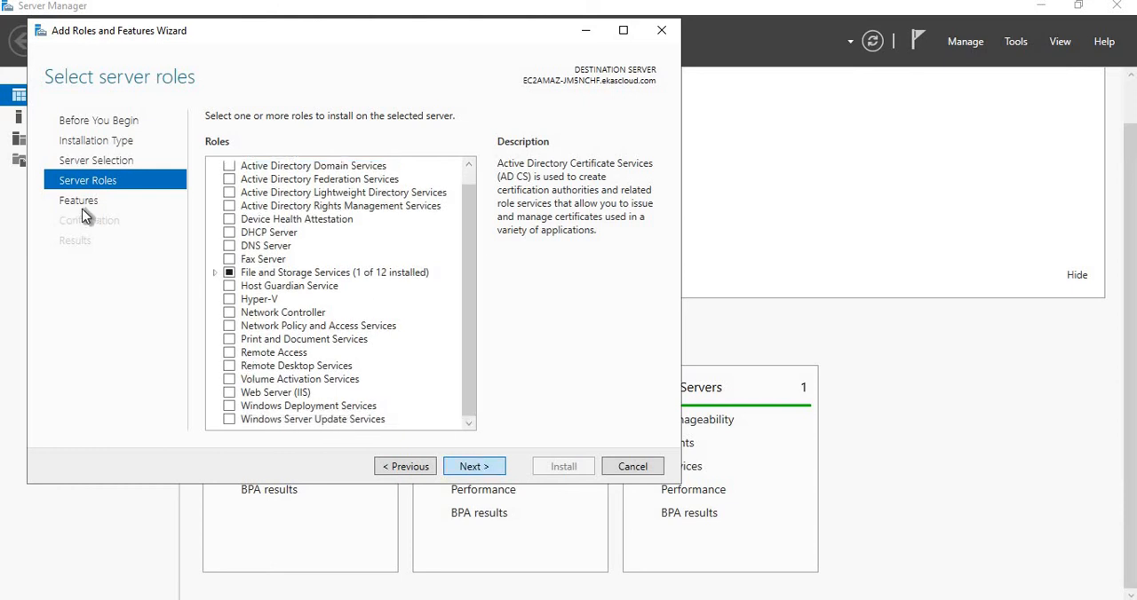
Select the Remote Server Administration Tools feature and add its required IIS features, including management tools.
drag(468, 209, 469, 300)
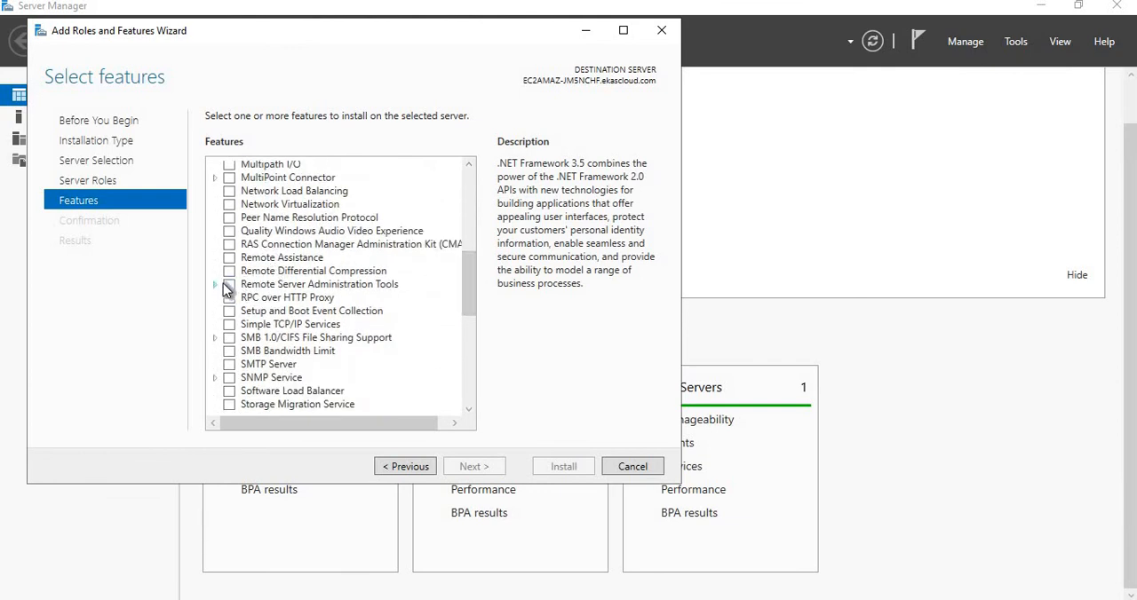
click(230, 285)
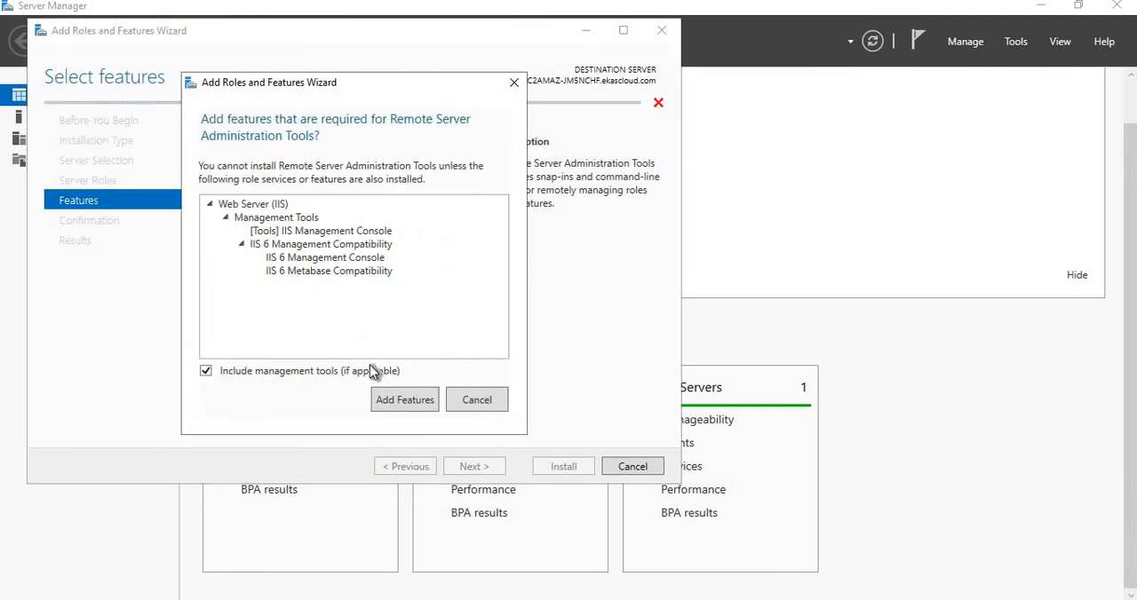
click(383, 401)
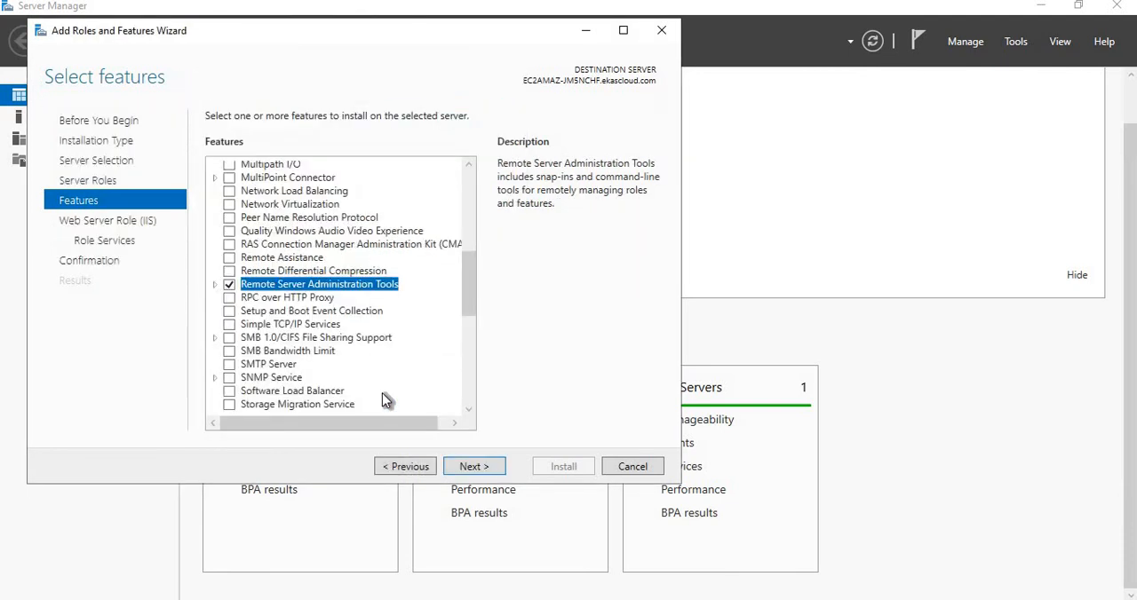
Examine the Feature Administration Tools and Role Administration Tools included under Remote Server Administration Tools.
click(215, 285)
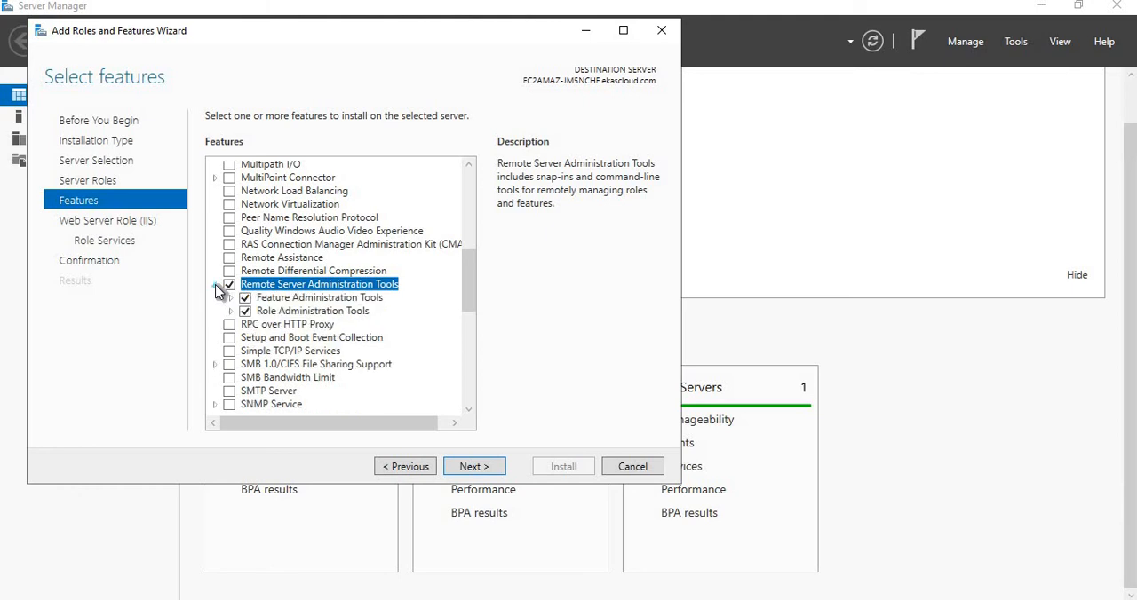
click(231, 299)
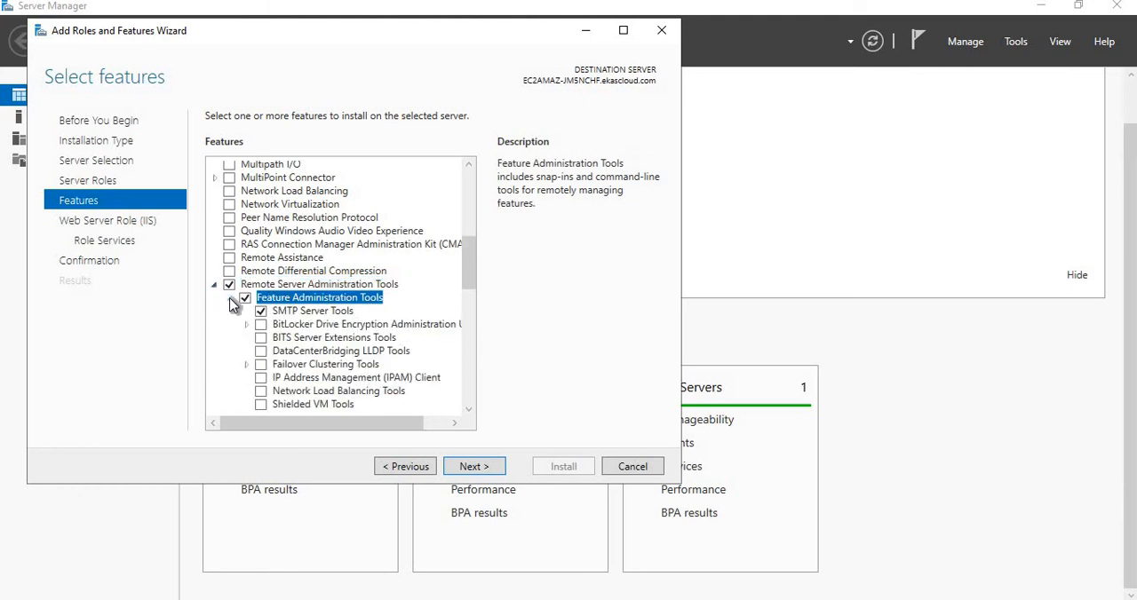
click(232, 299)
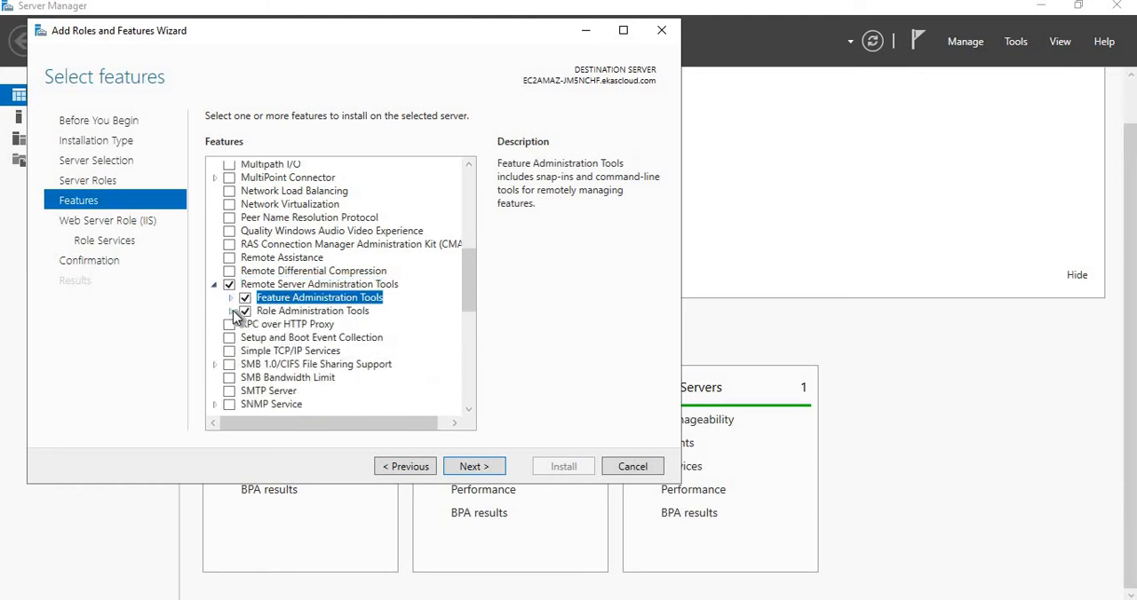
click(232, 312)
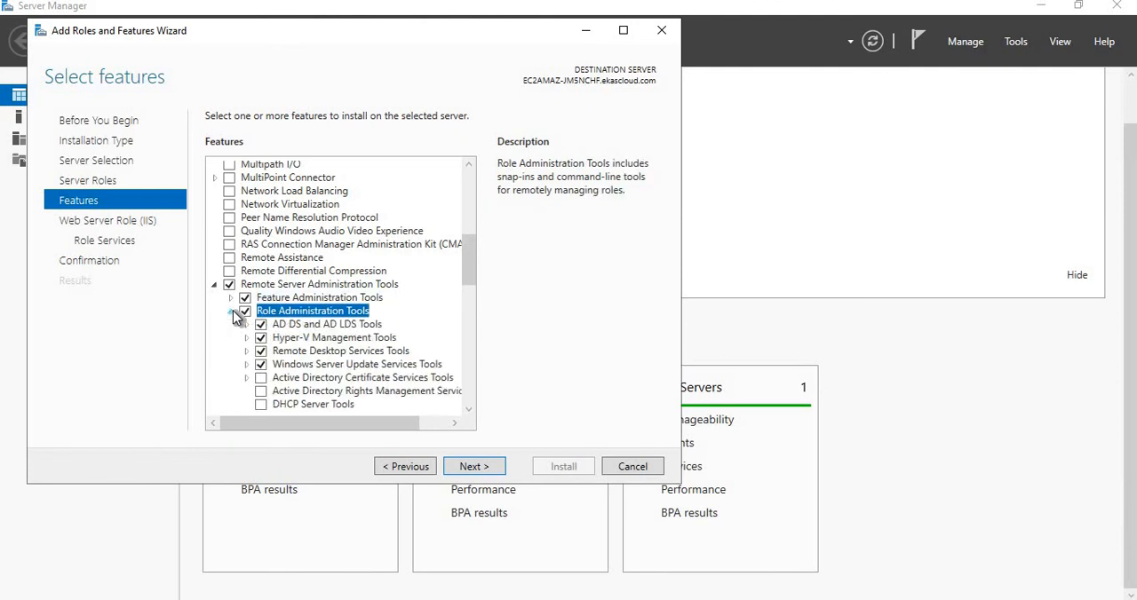
click(232, 312)
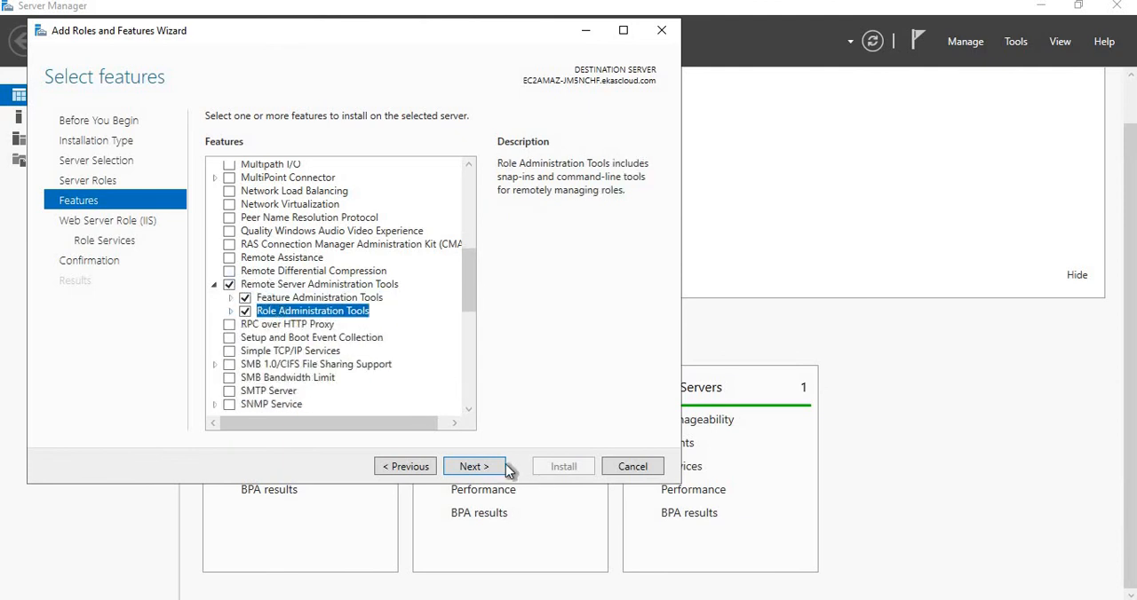
Accept the default Web Server (IIS) role services, install the selected features, and close the wizard.
click(474, 467)
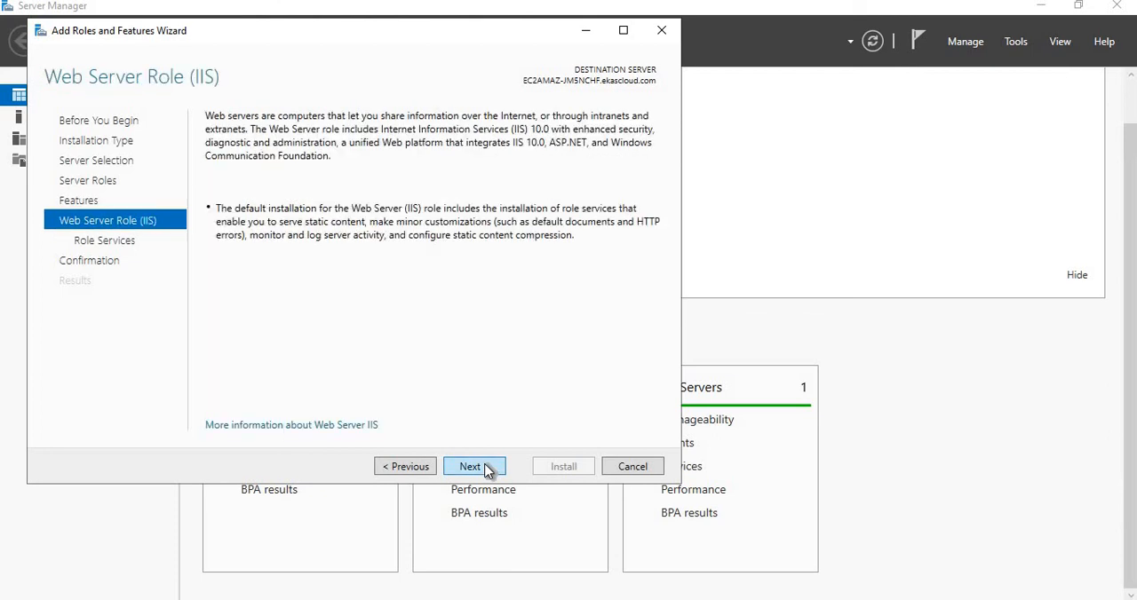
click(488, 471)
click(488, 470)
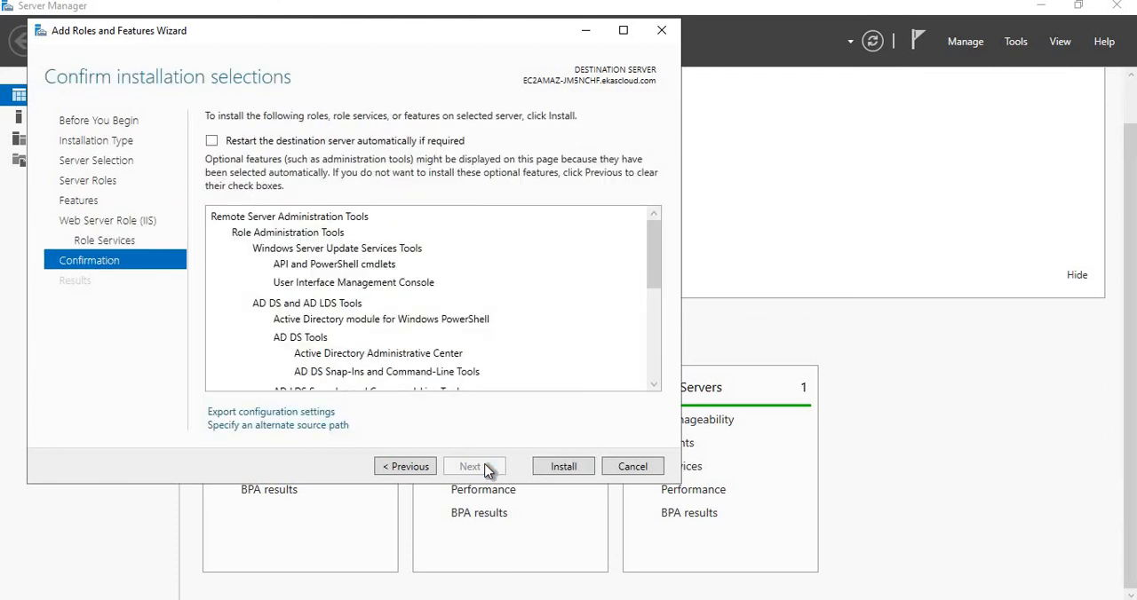
click(546, 469)
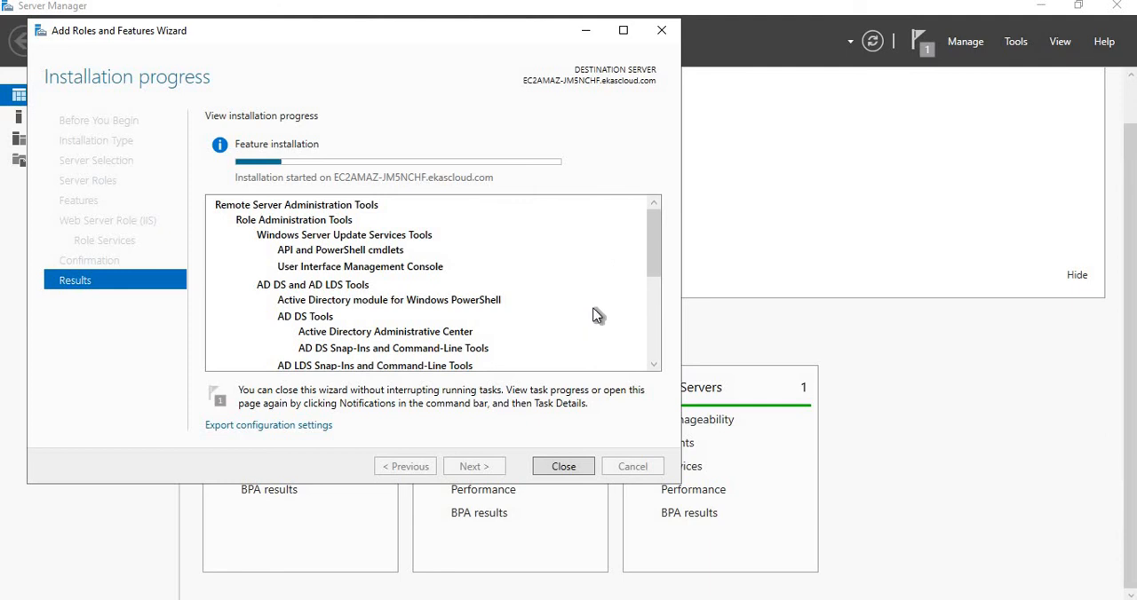
click(569, 469)
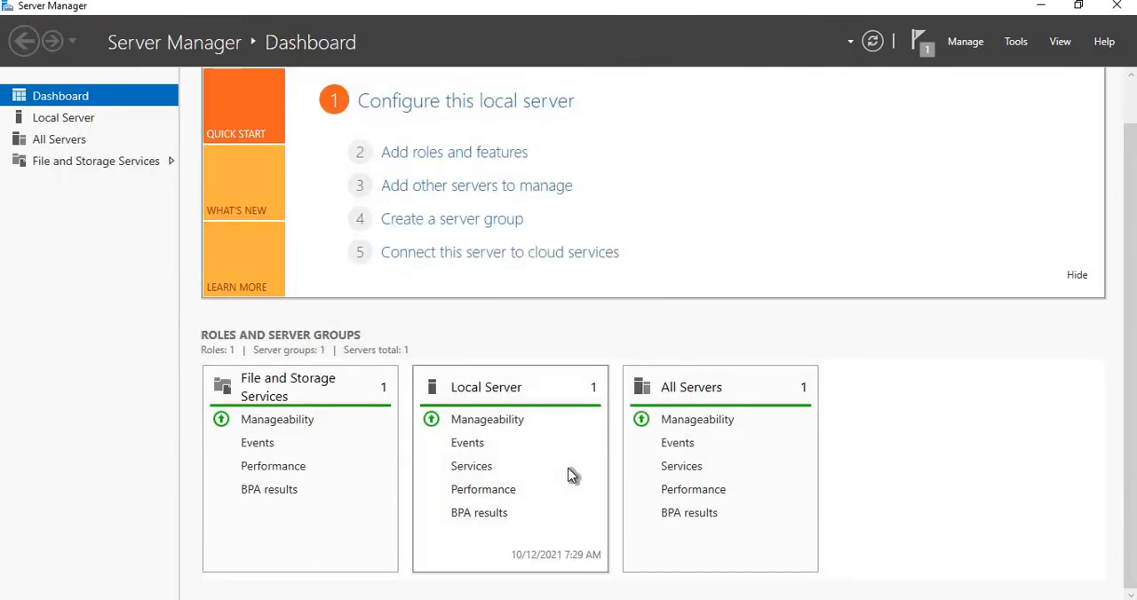
Open Active Directory Users and Computers and display the Users unit inside the ekascloud organizational unit of ekascloud.com.
click(1017, 41)
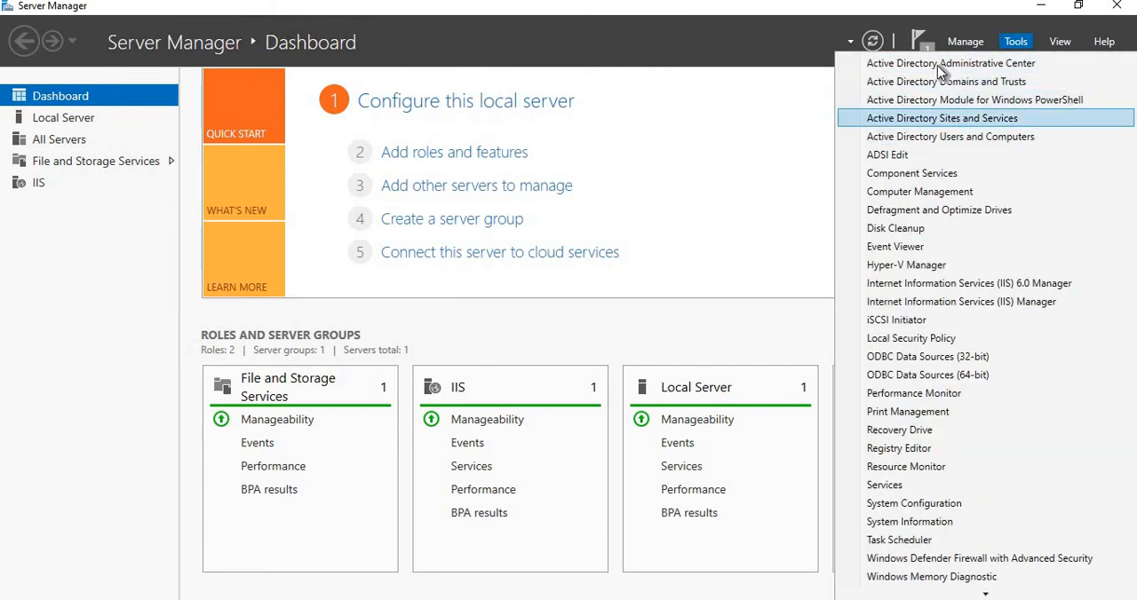
click(963, 142)
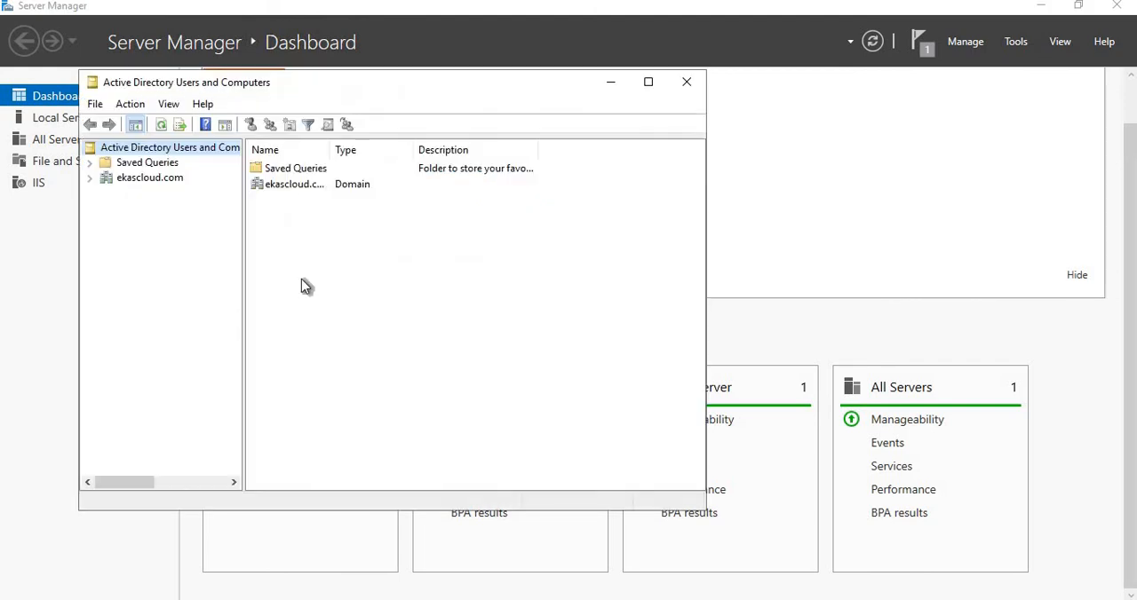
click(89, 179)
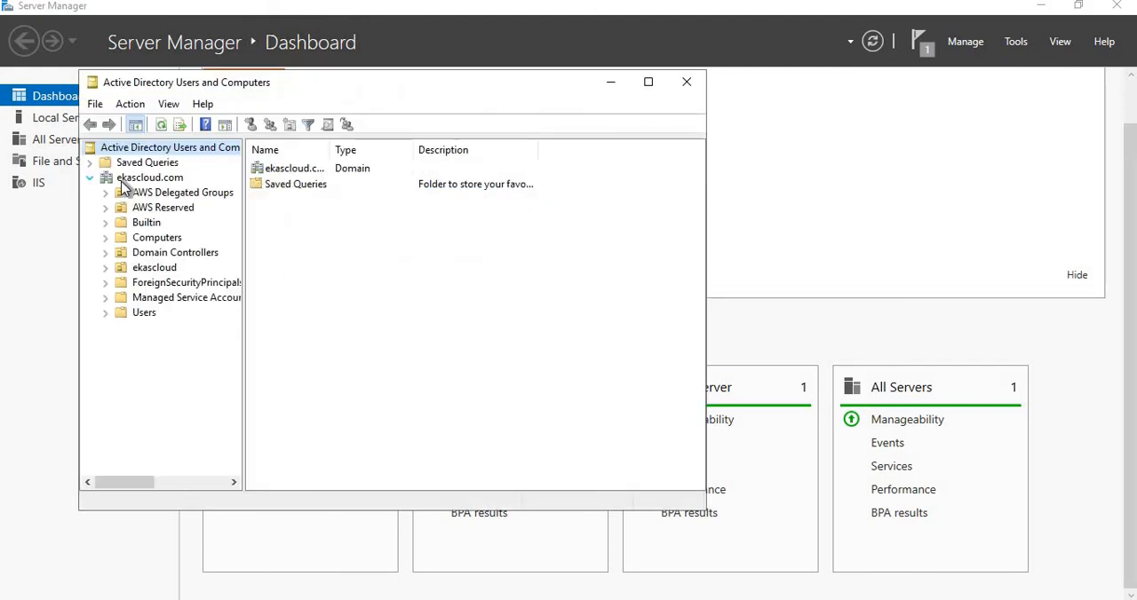
click(105, 269)
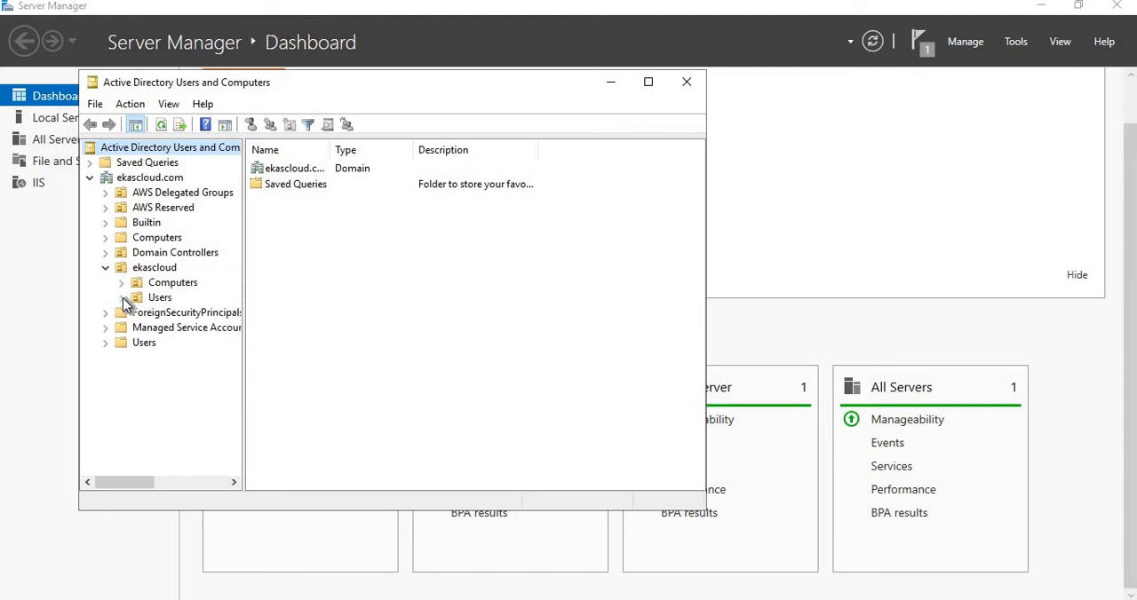
click(149, 300)
right_click(321, 258)
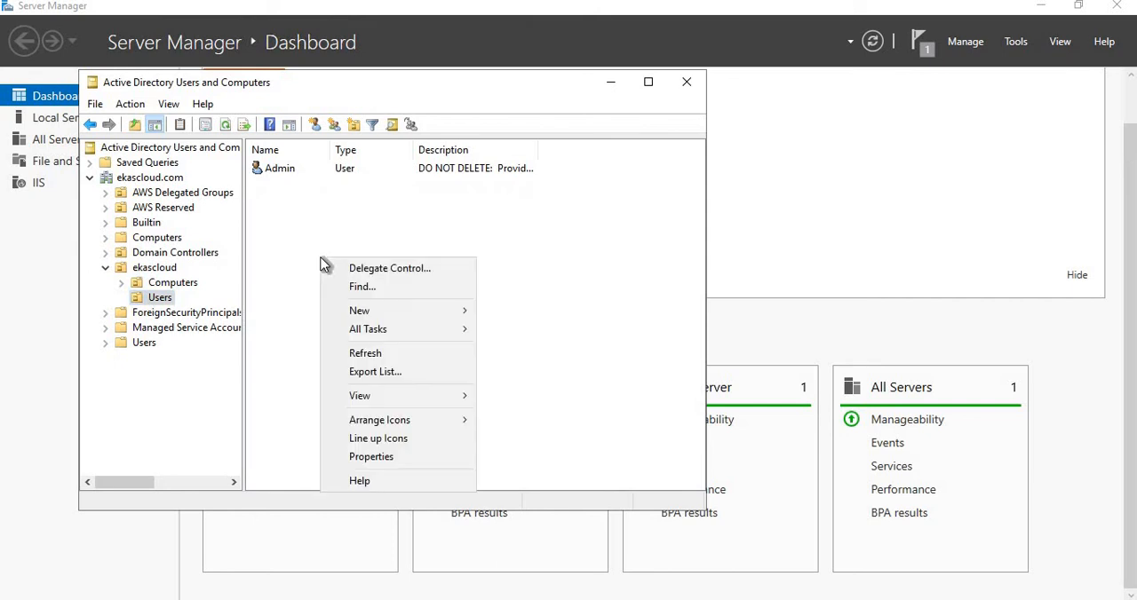
mouse_move(449, 313)
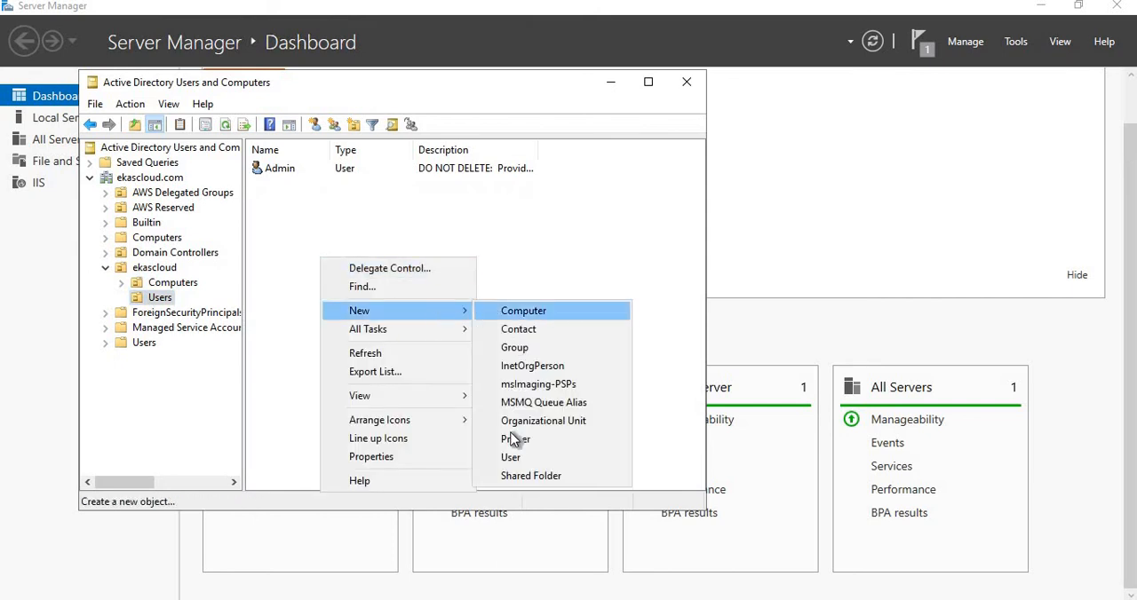
click(512, 458)
text(jerrish)
key(Tab)
key(Tab)
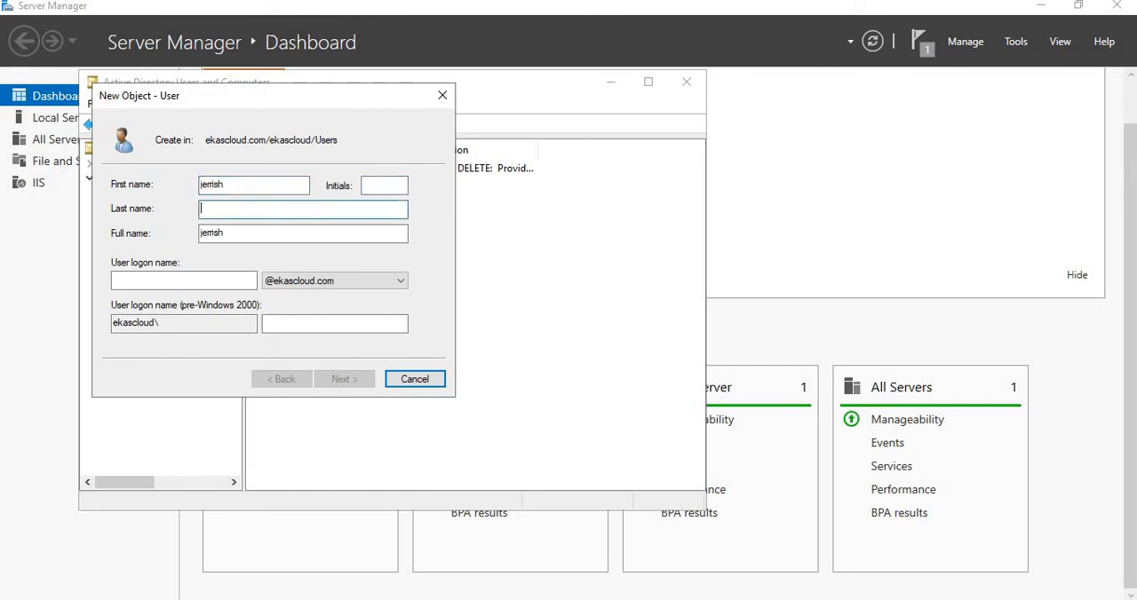
key(Tab)
key(Tab)
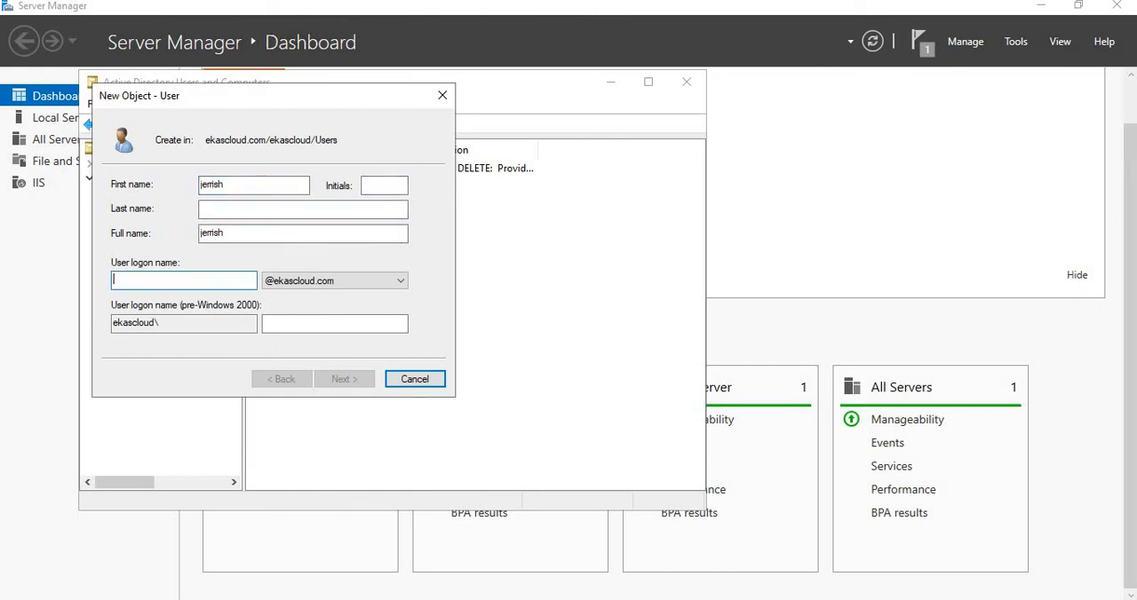
text(jerrish)
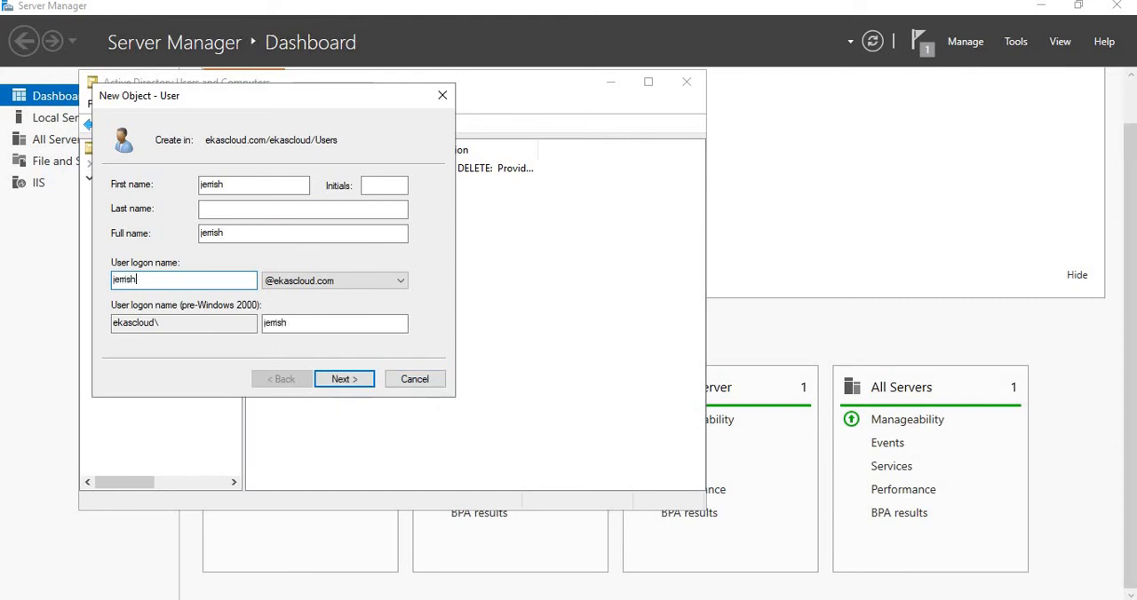
click(357, 381)
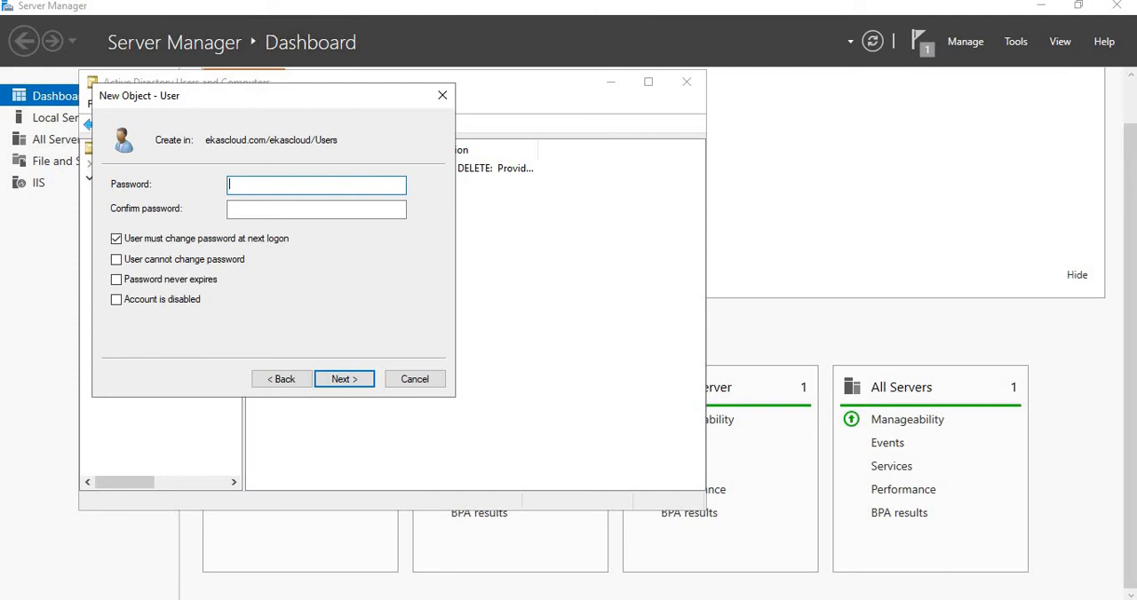
Enter and confirm the new user's password, disable the password change at next logon, and set the password to never expire.
text(••••••••)
key(Tab)
text(•••)
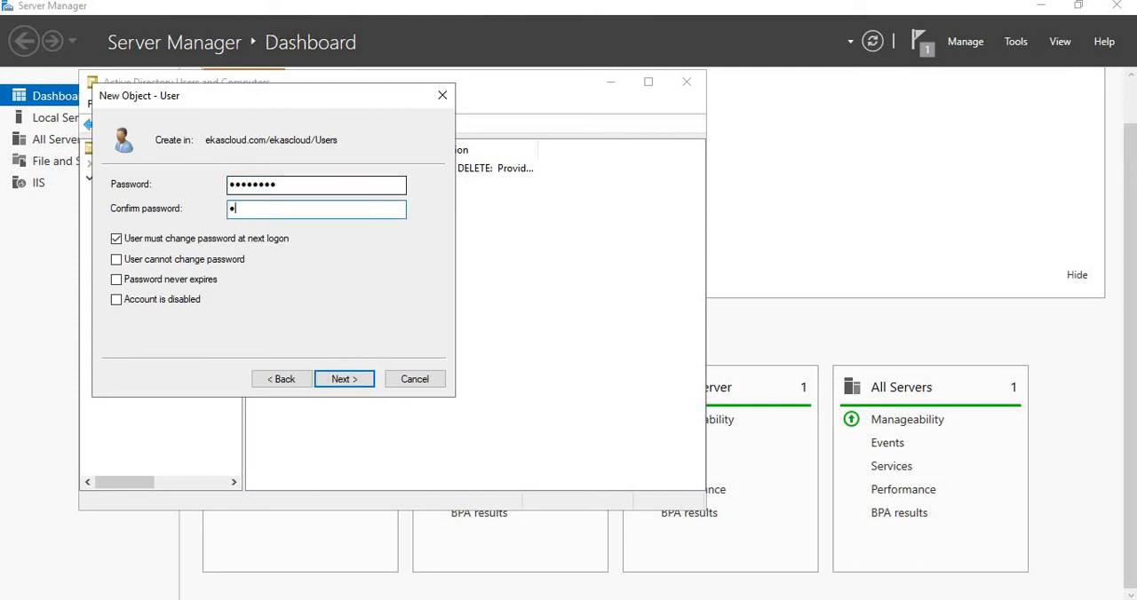
text(••••)
click(116, 240)
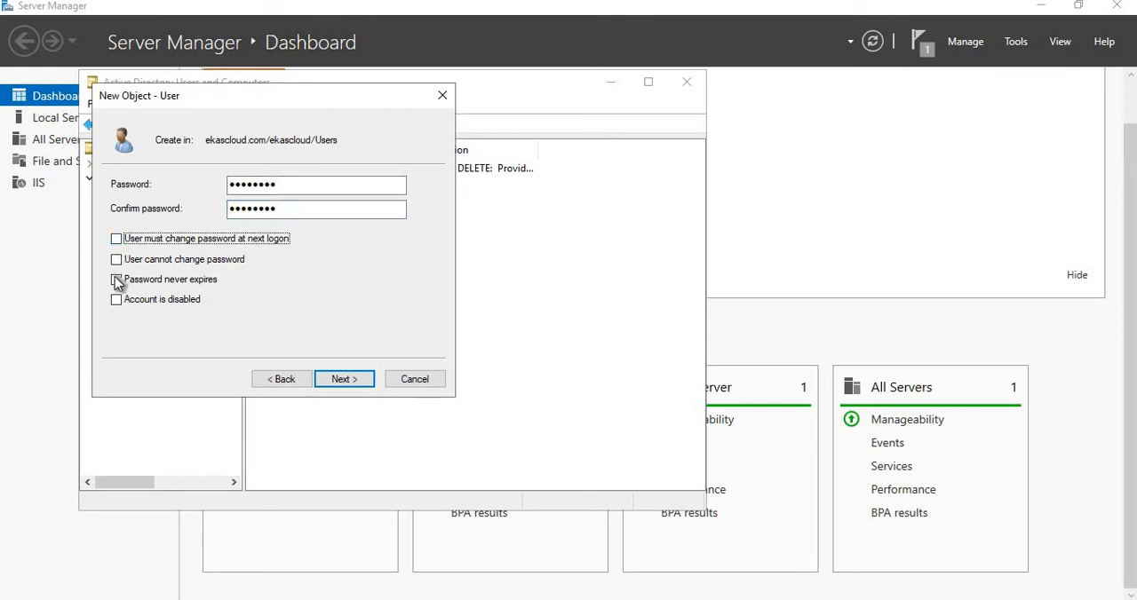
click(116, 280)
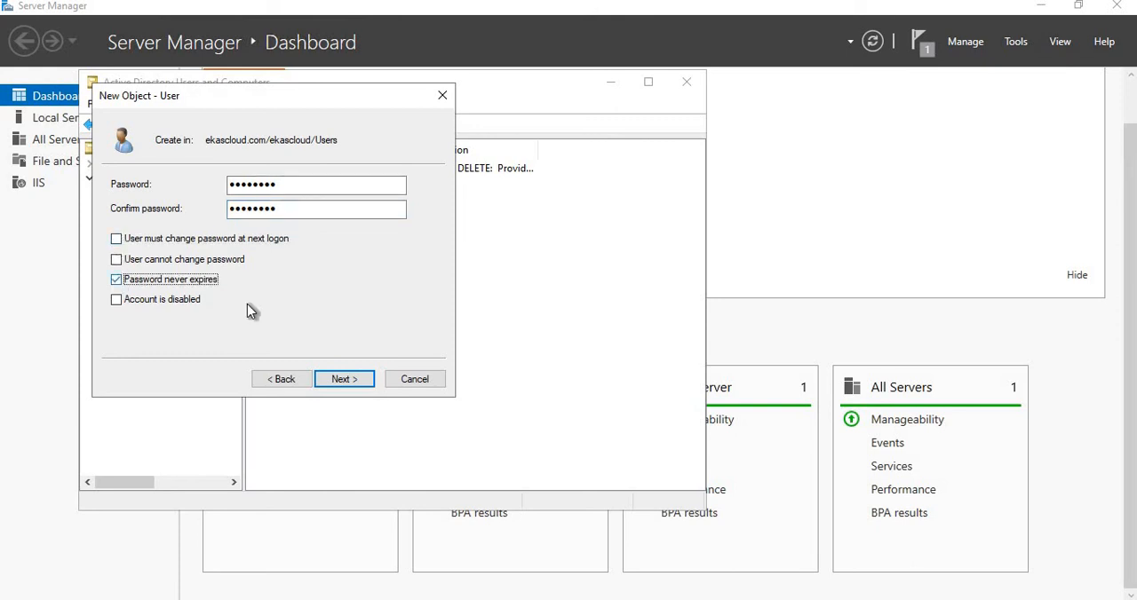
Finish creating the new domain user in the ekascloud Users unit and minimize the remote desktop session.
click(339, 380)
click(342, 379)
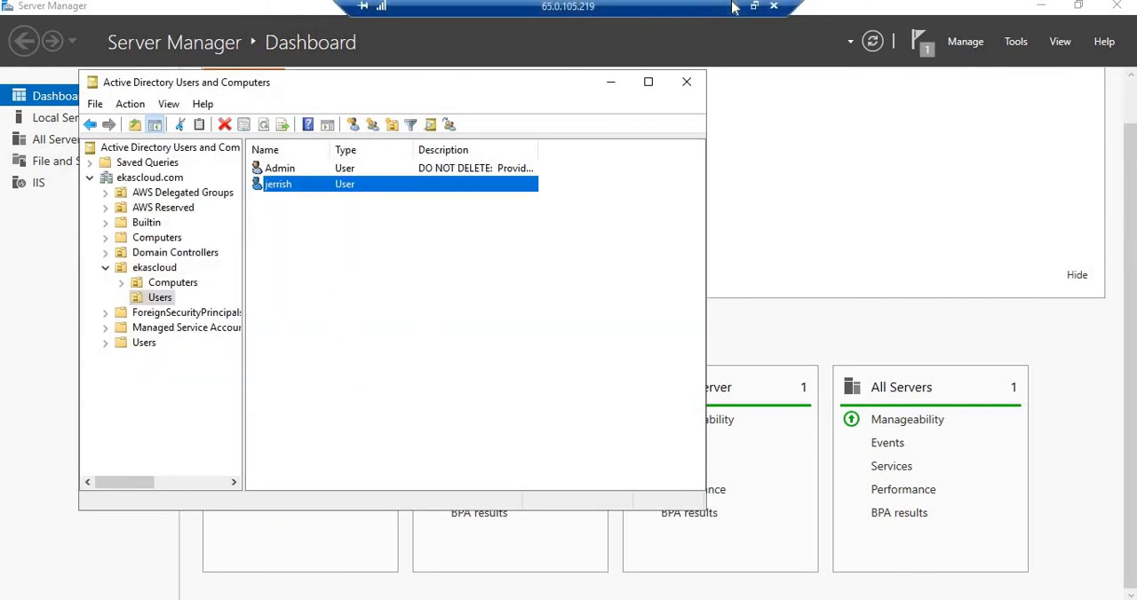
click(735, 6)
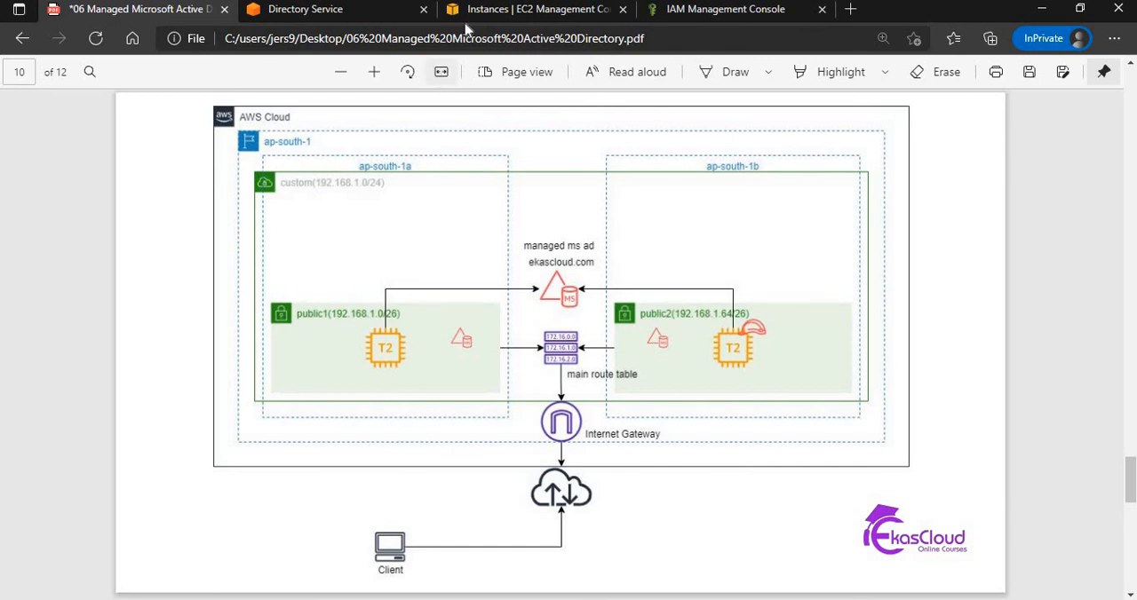
Switch to the EC2 Instances page in the browser and terminate the windows1 and windows2 instances.
click(513, 11)
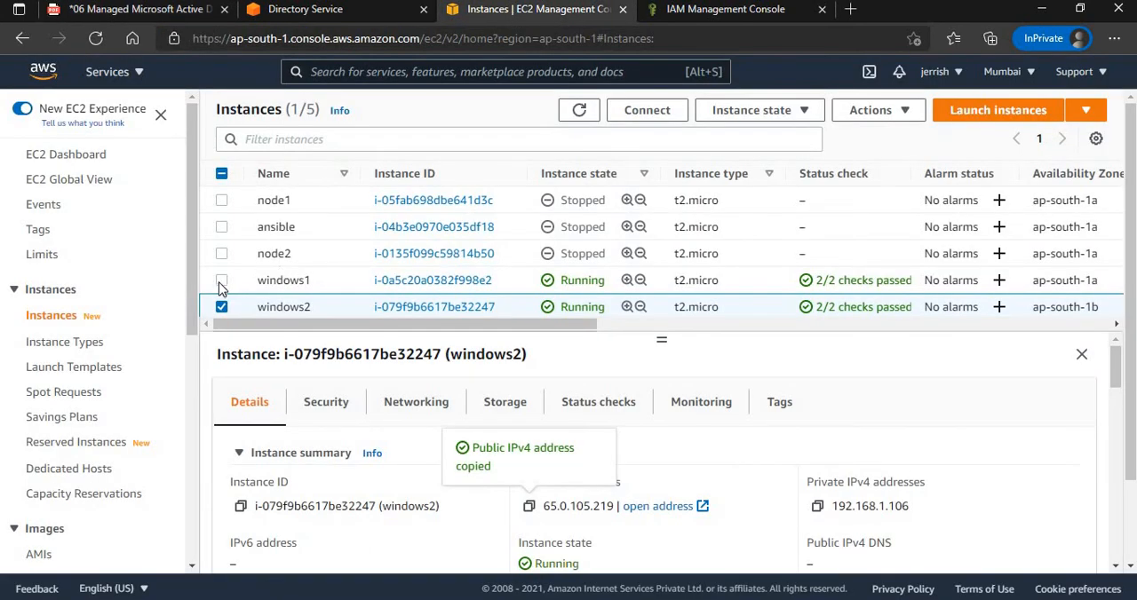
click(221, 281)
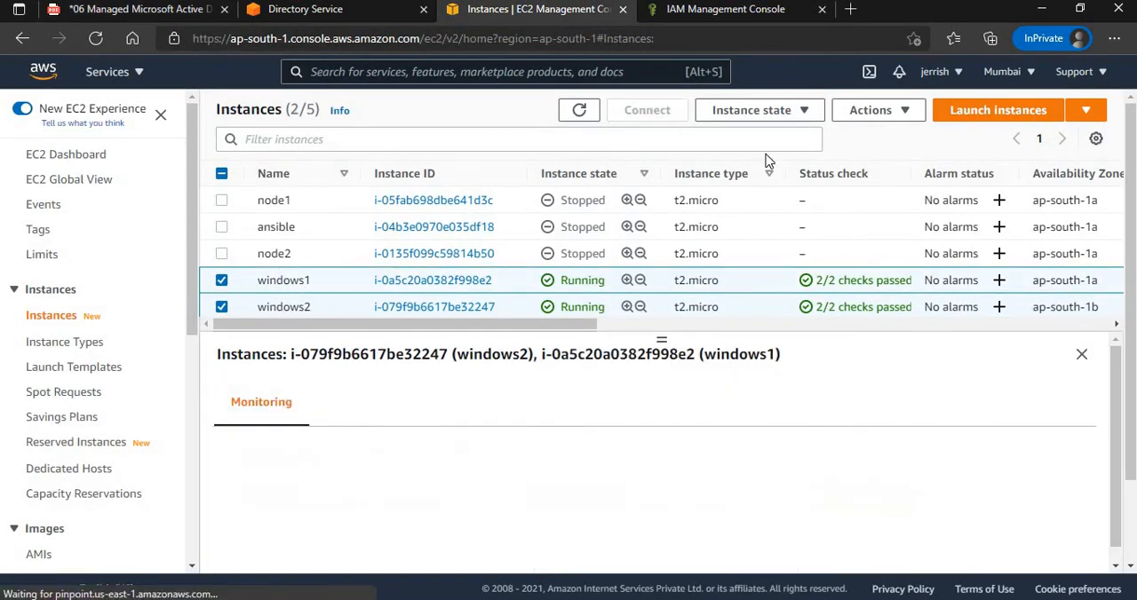
click(778, 110)
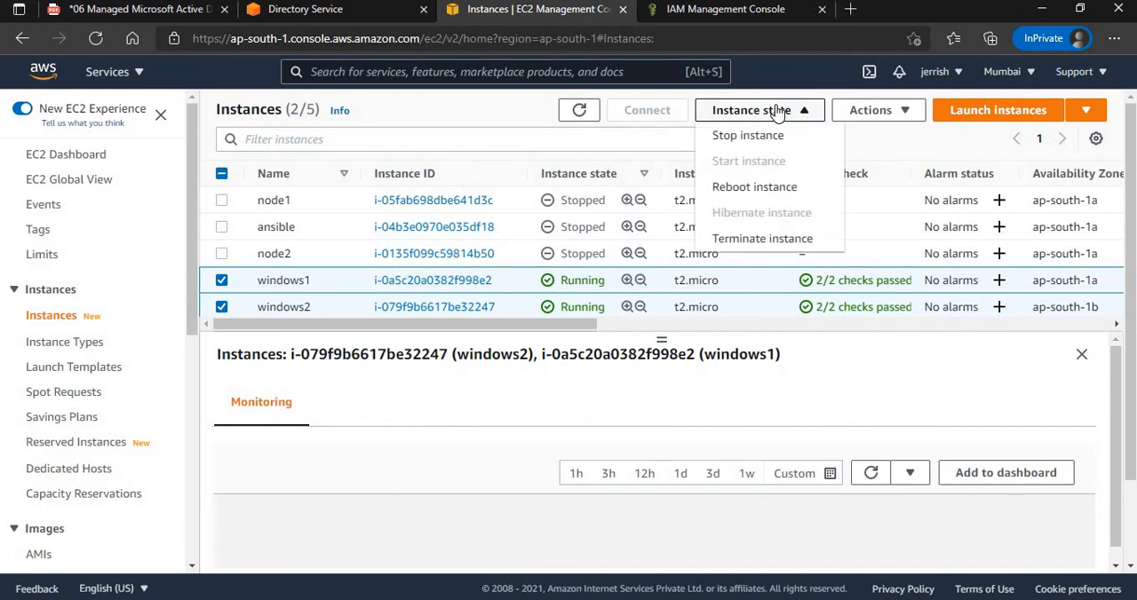
click(767, 245)
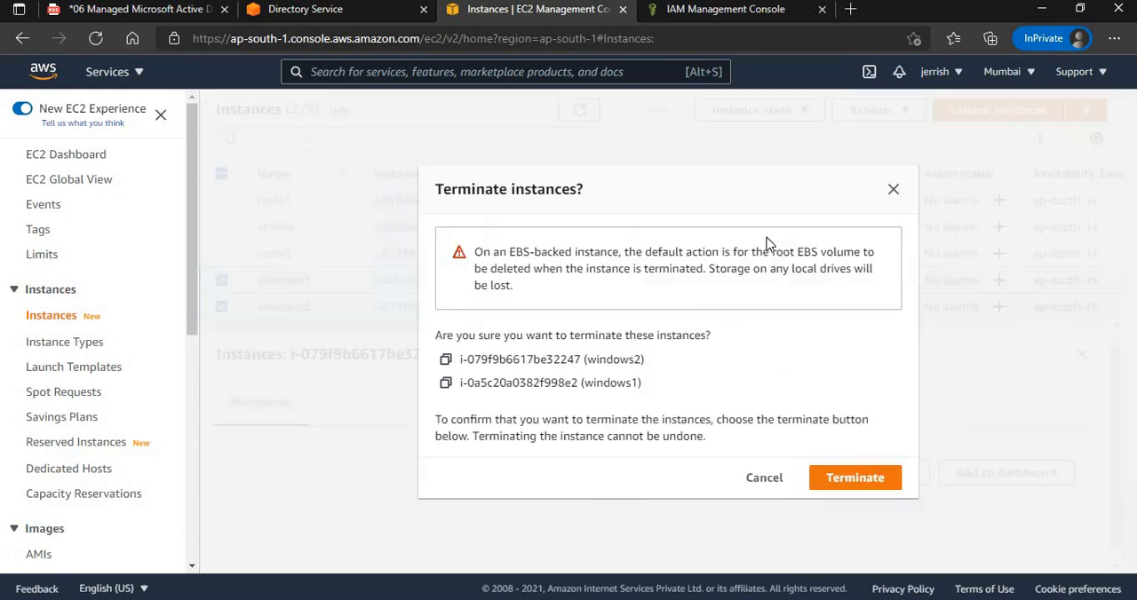
click(842, 484)
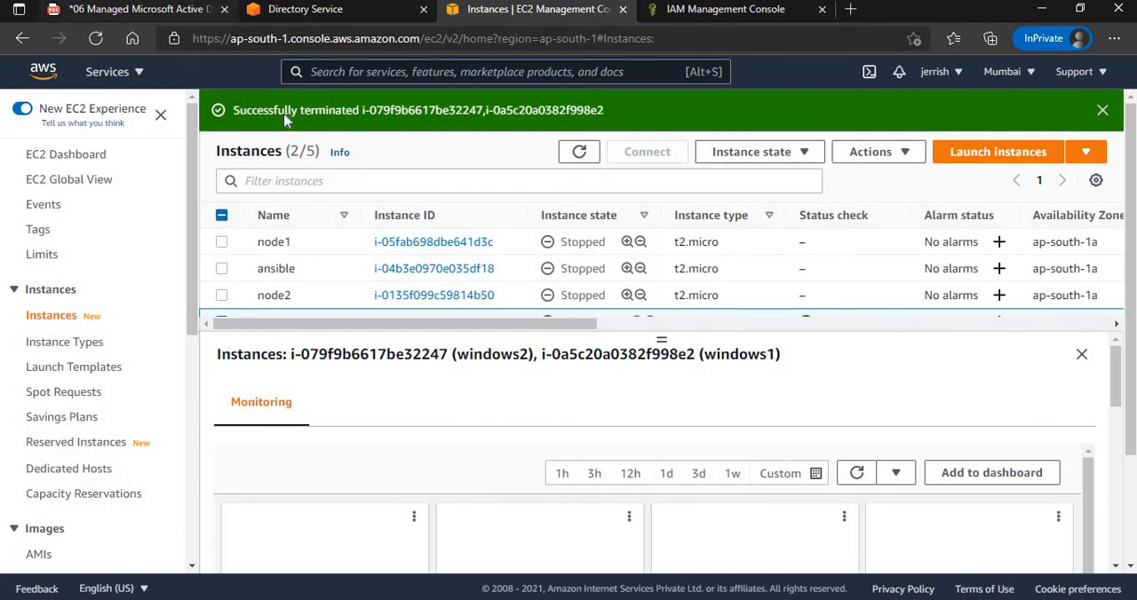
Delete the ekascloud.com directory in Directory Service, confirming with the name ekascloud.com, and return to the architecture diagram PDF.
click(142, 16)
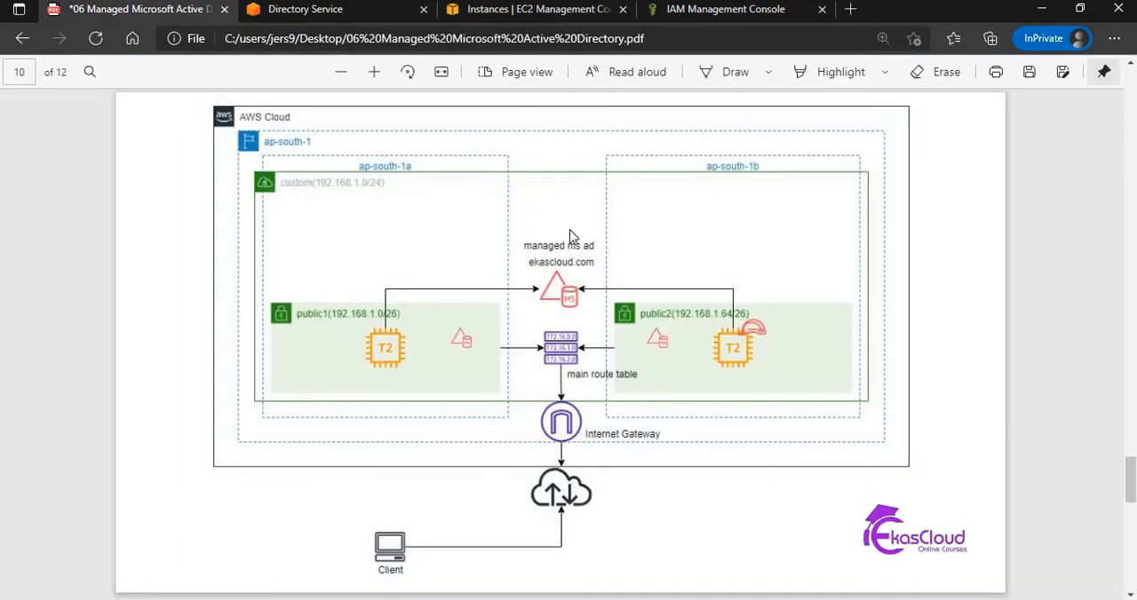
click(327, 12)
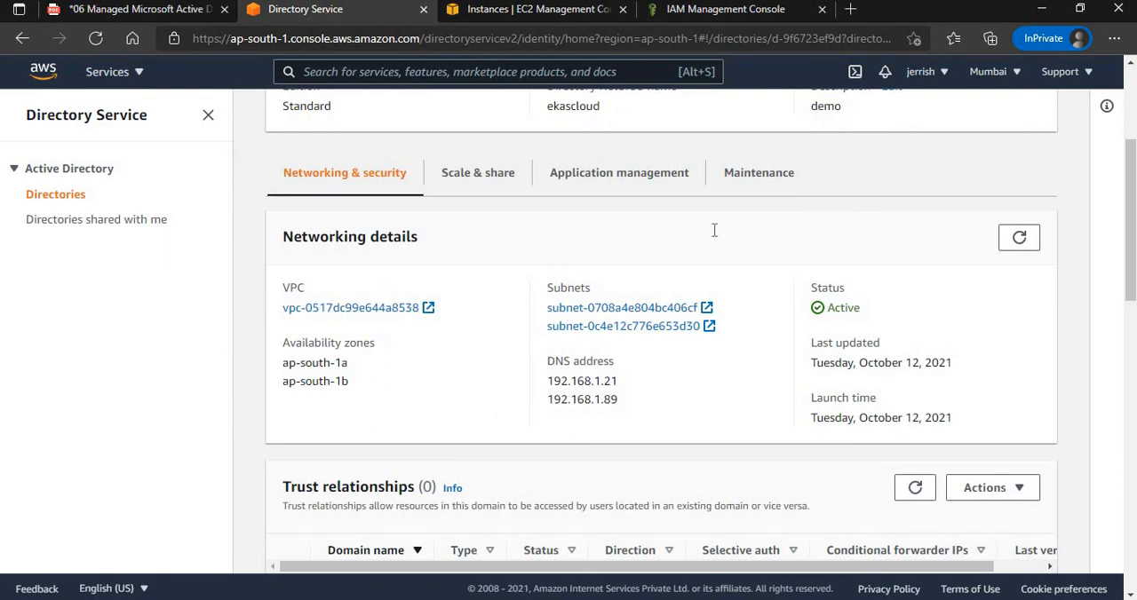
click(1131, 76)
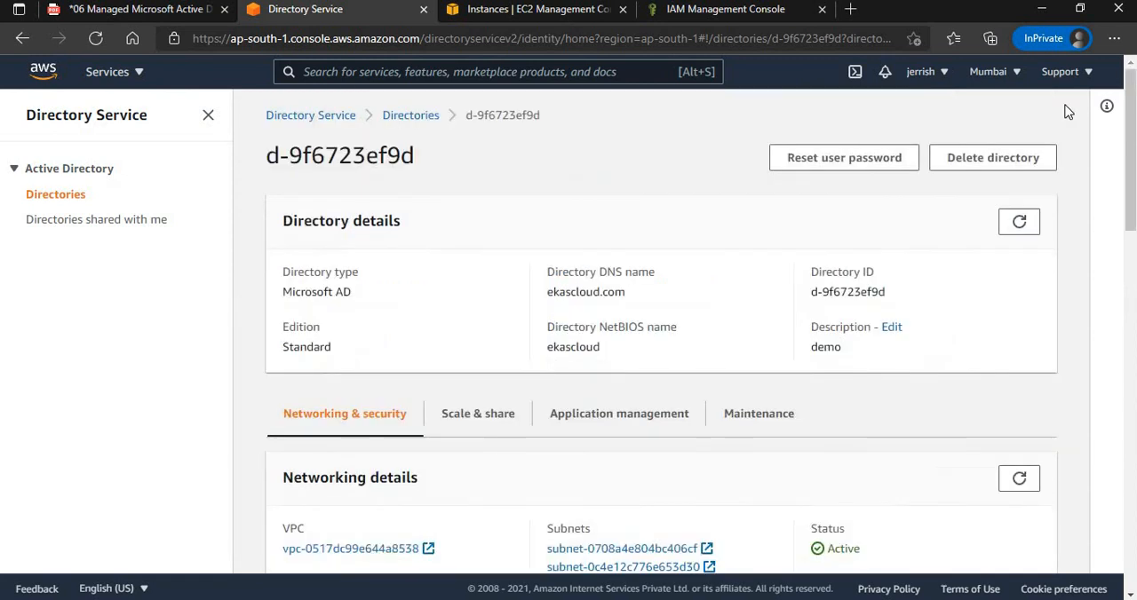
click(1008, 166)
click(1008, 165)
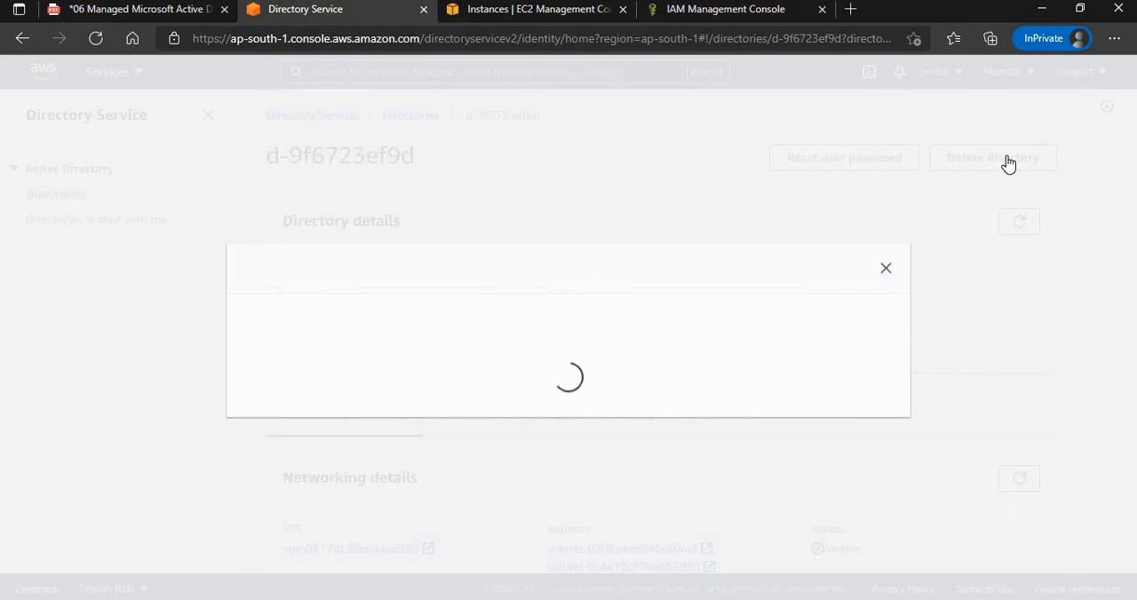
click(358, 360)
text(ekas)
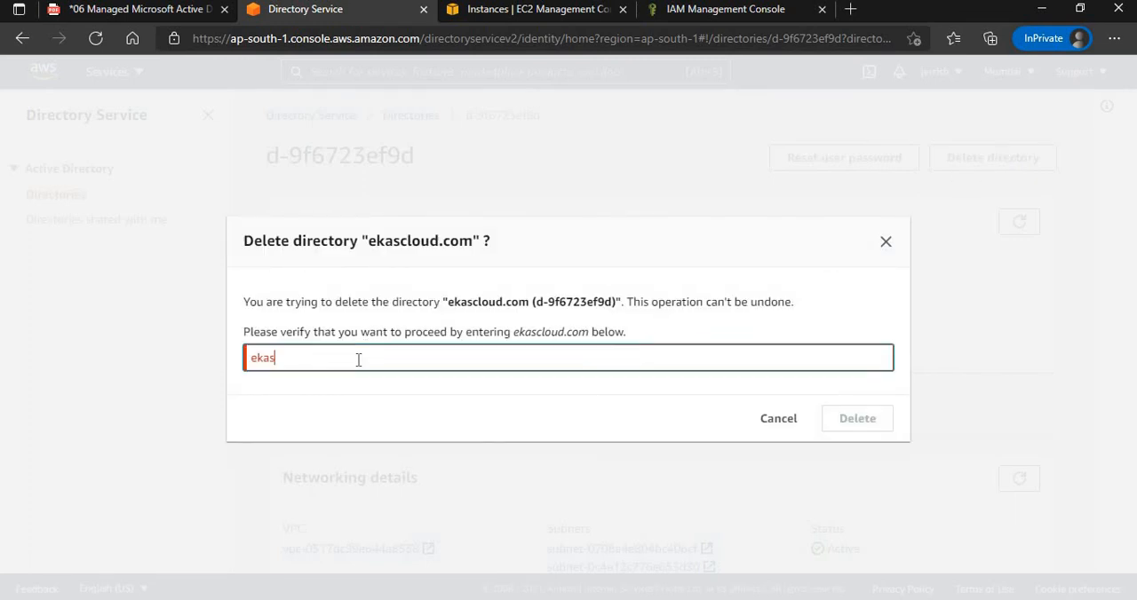
text(cloud.com)
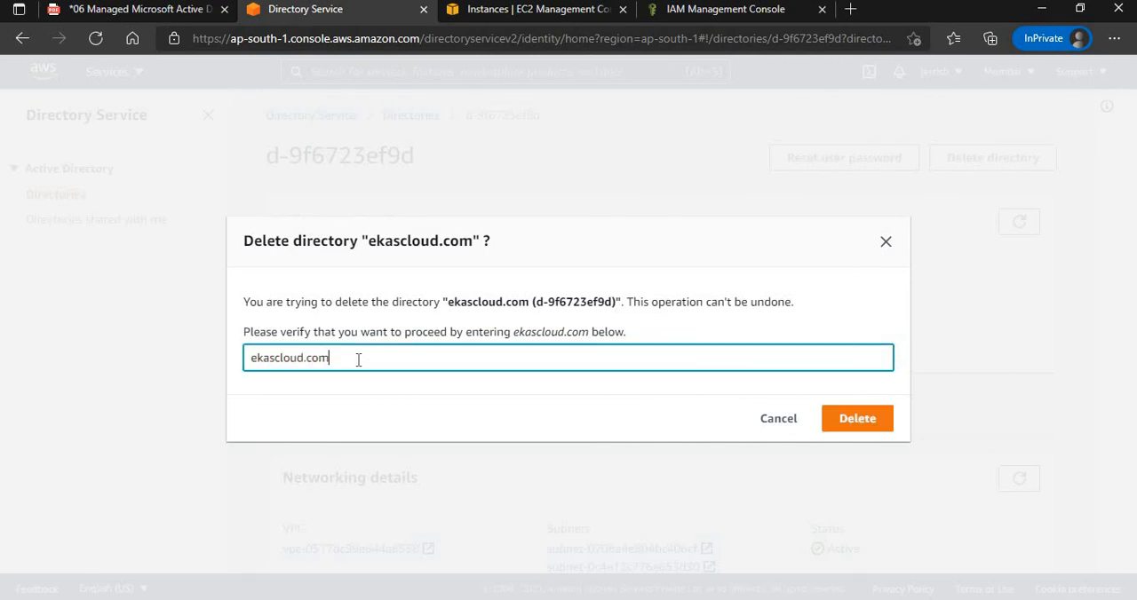
click(864, 423)
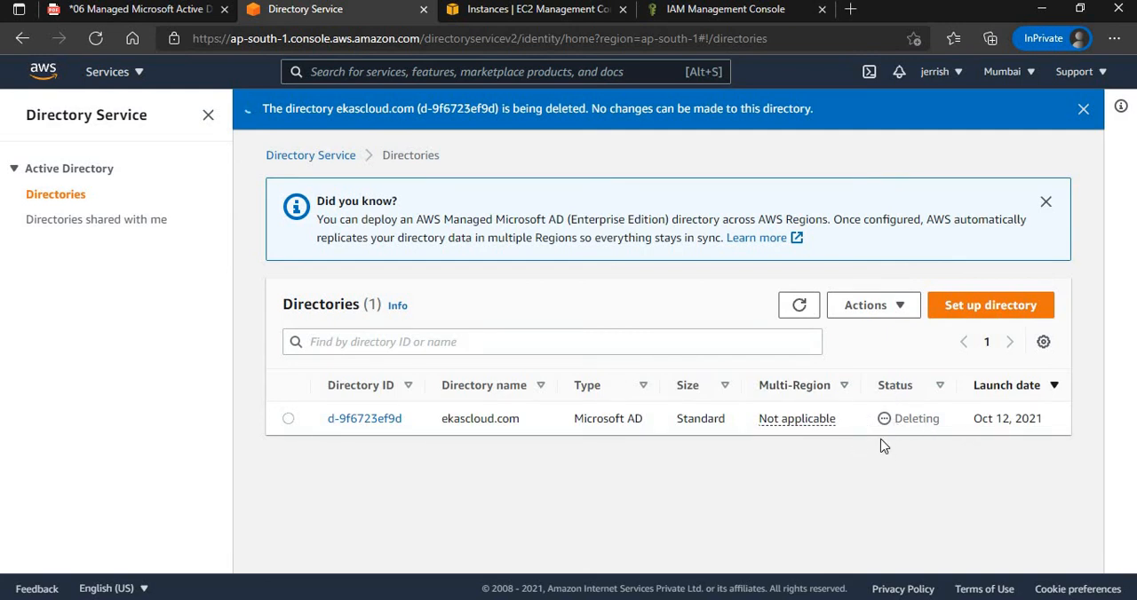
click(122, 10)
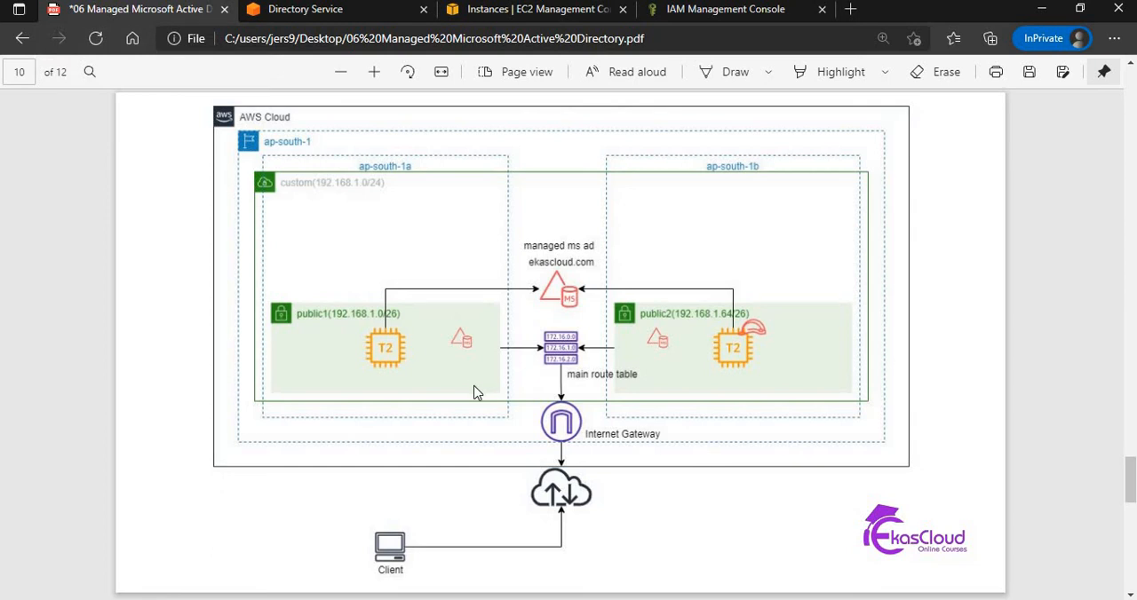